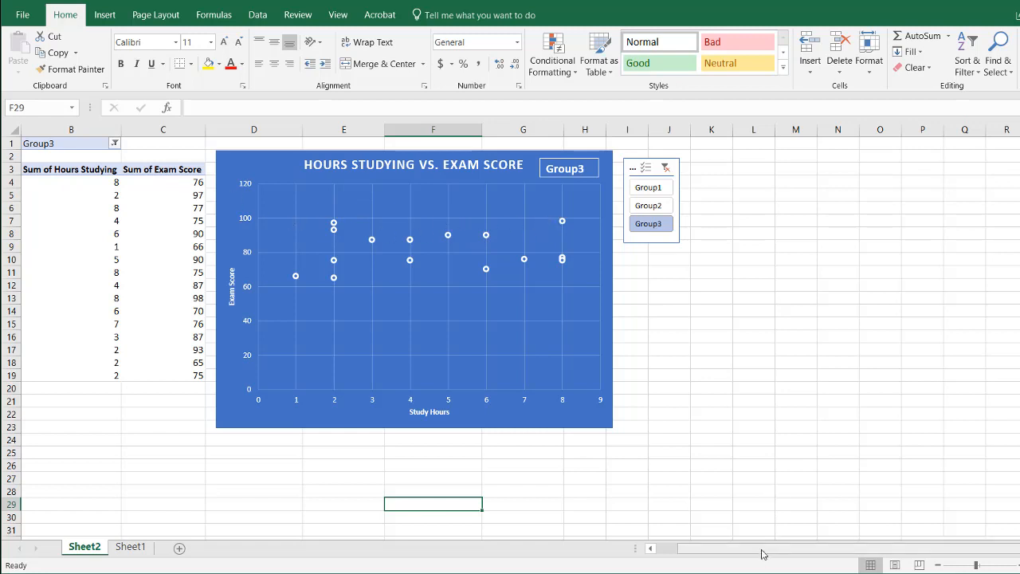
- View the pivot table and scatter chart filtered by Group1, Group2 and Group3 in turn
drag(763, 550, 672, 553)
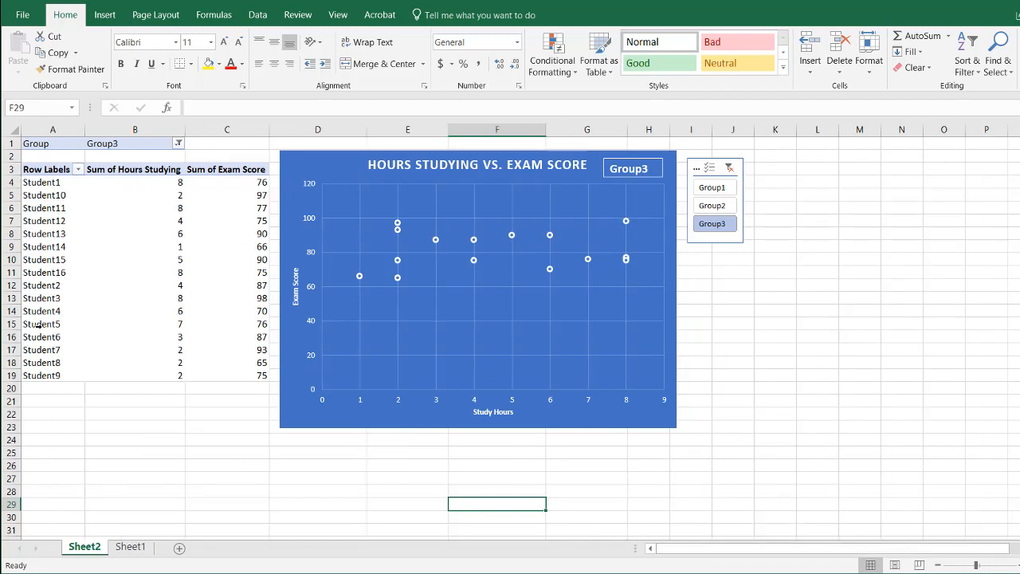
click(723, 191)
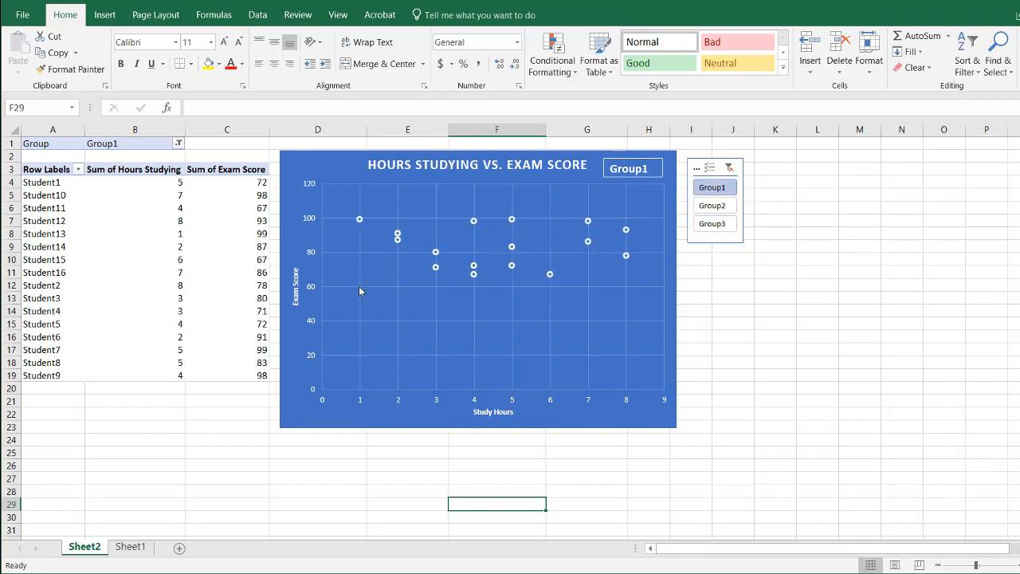
click(713, 209)
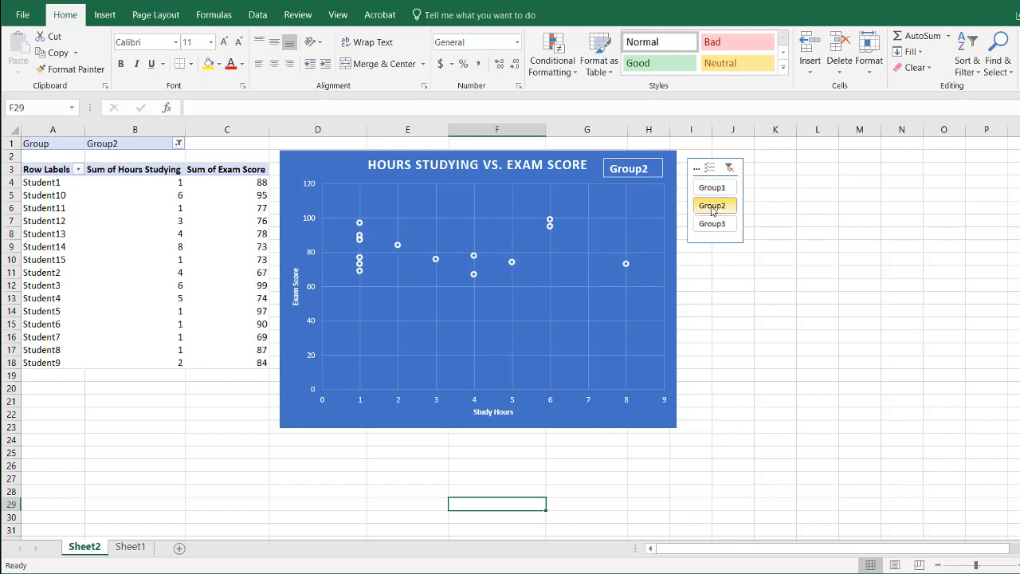
click(716, 227)
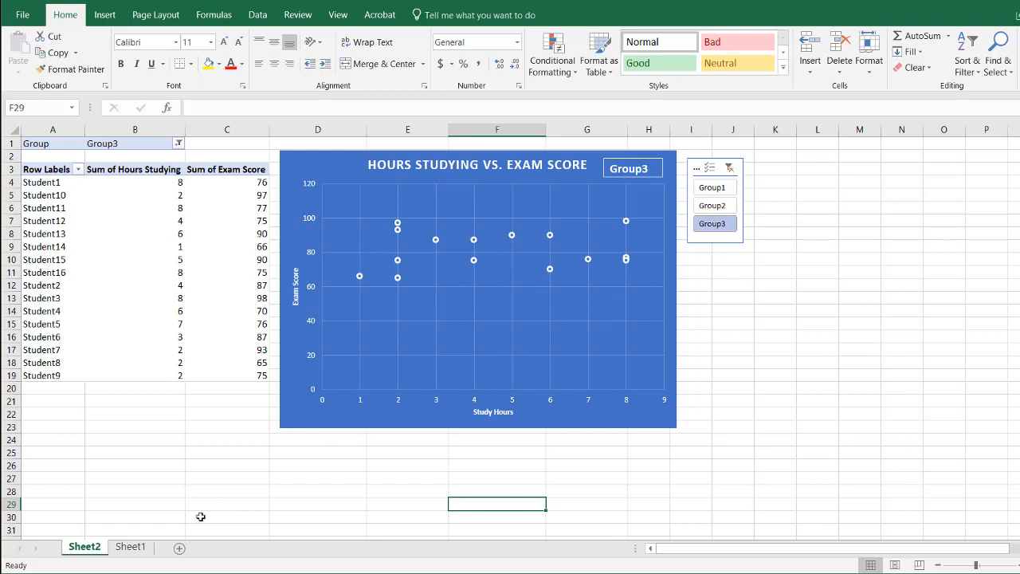
- Copy the Group and Student columns of Sheet1, from the headers through the last row (A1:B48)
click(121, 549)
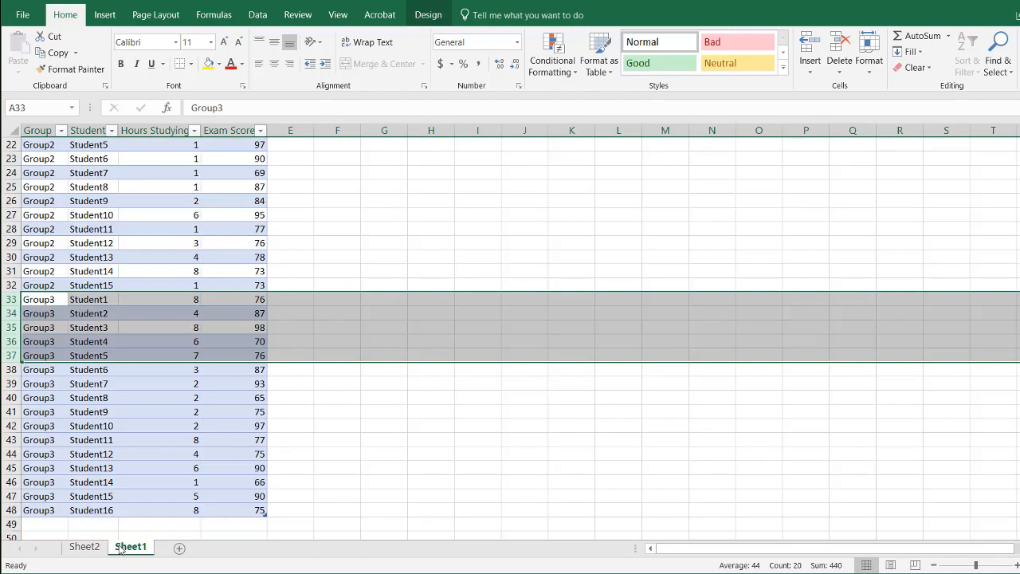
click(413, 311)
drag(1019, 422, 1019, 216)
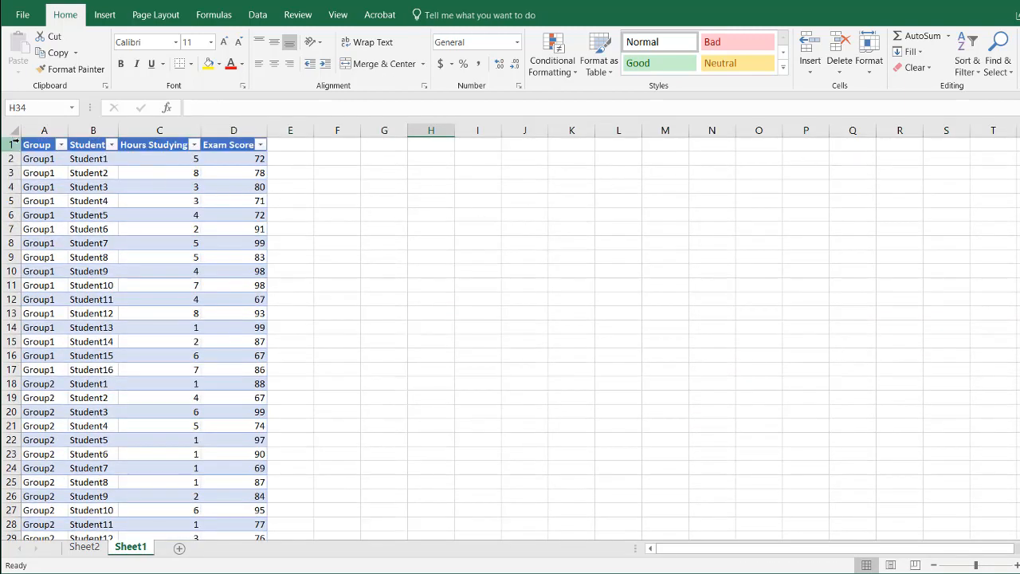
drag(33, 142, 76, 367)
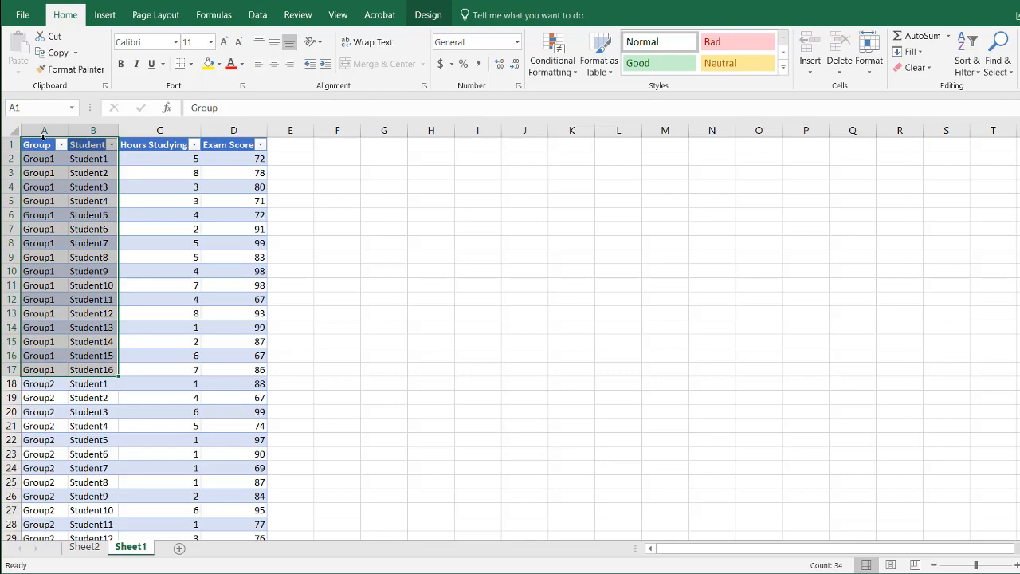
drag(40, 145, 104, 507)
key(ctrl+c)
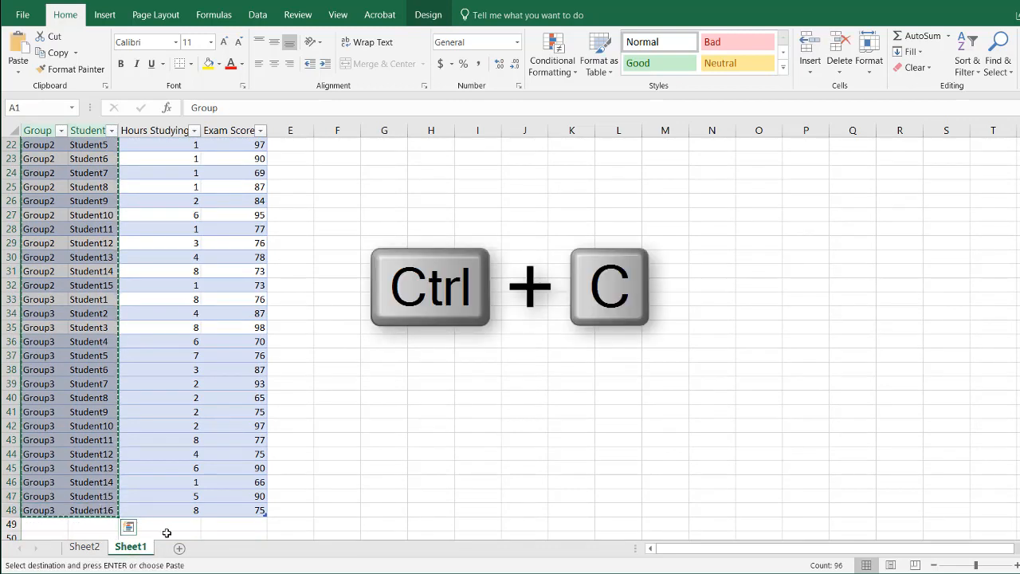
- Add a new worksheet and paste the copied columns there as values starting at A1
click(218, 548)
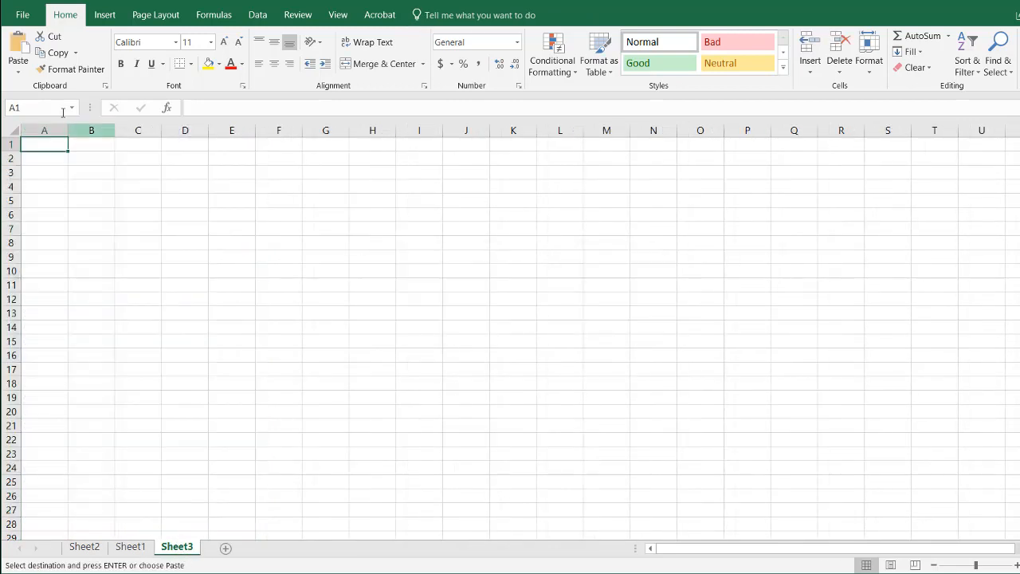
click(18, 71)
click(16, 167)
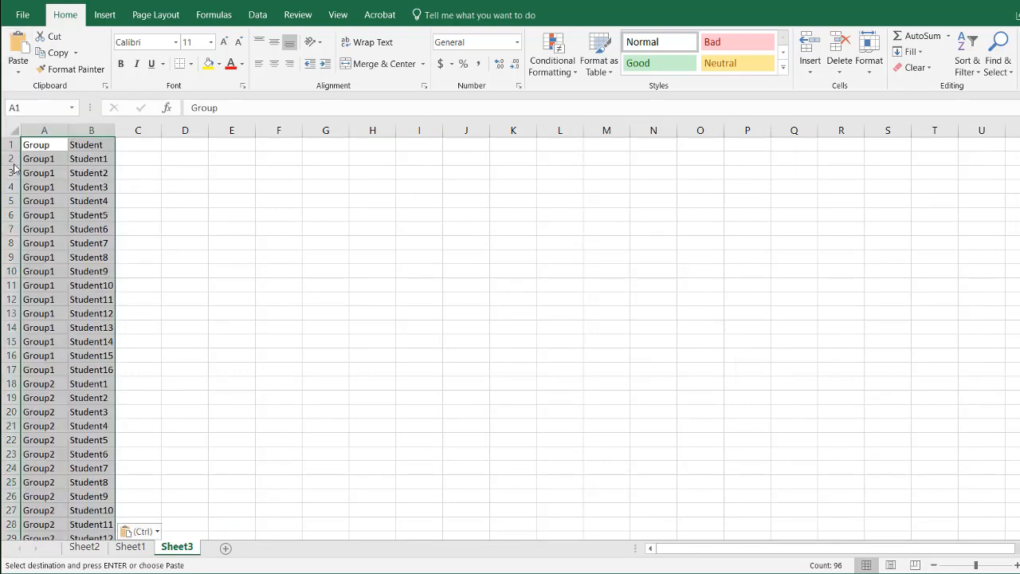
- Add the headers Study Hours in C1 and Exam Score in D1, autofitting column C to its text
click(138, 142)
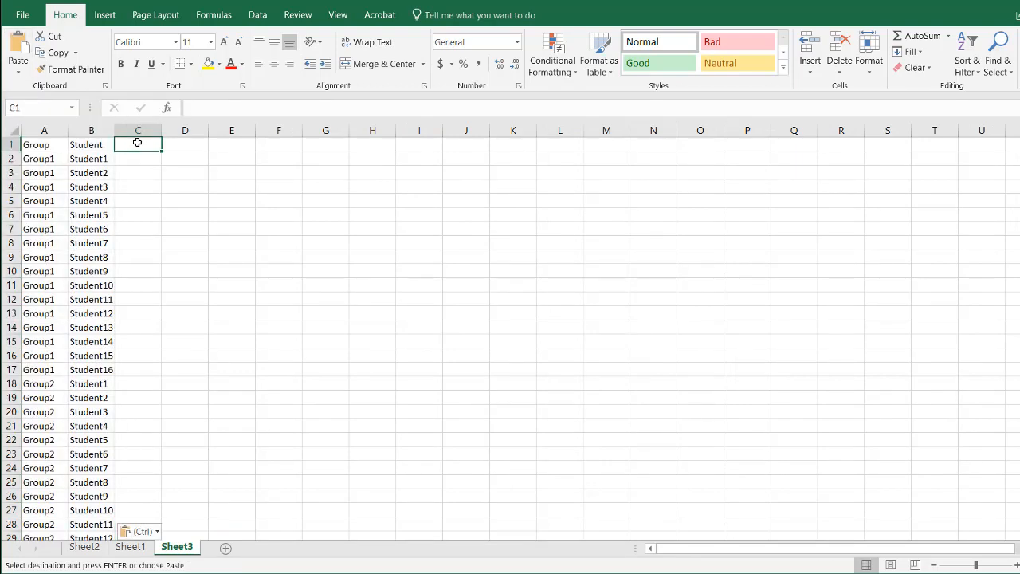
text(Ex)
text(Stud)
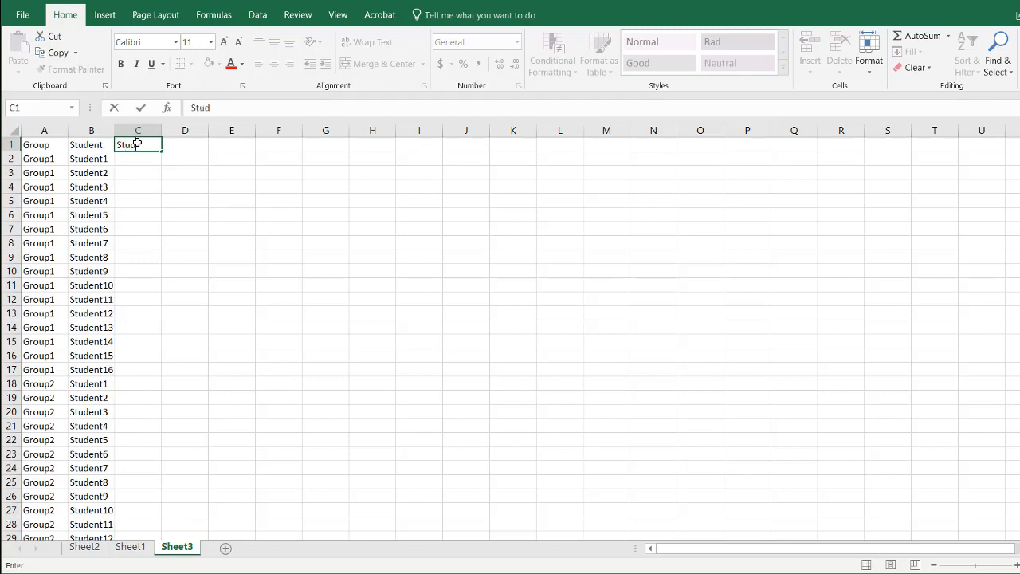
text(y Hours)
key(Tab)
double_click(165, 130)
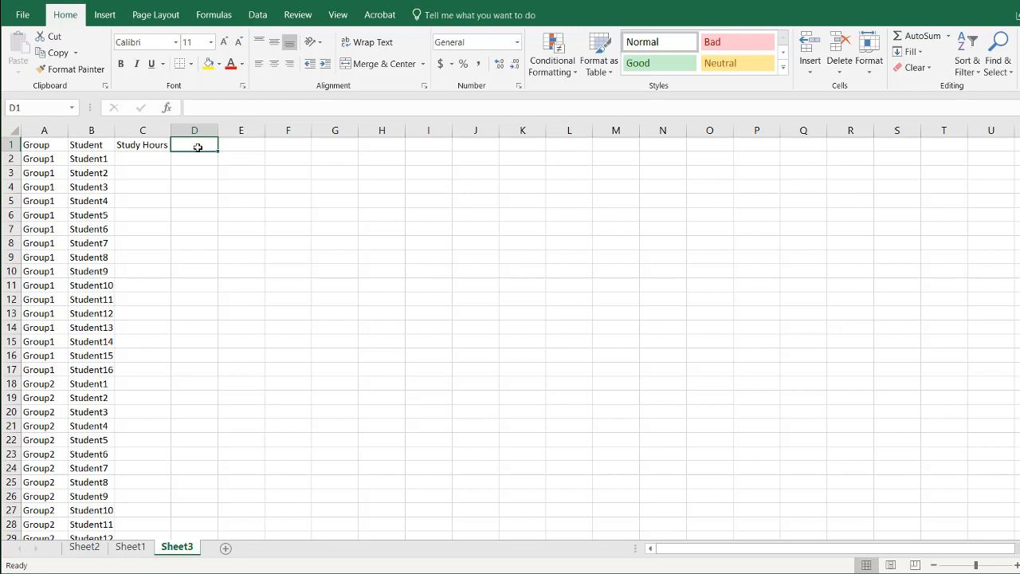
text(Exam Score)
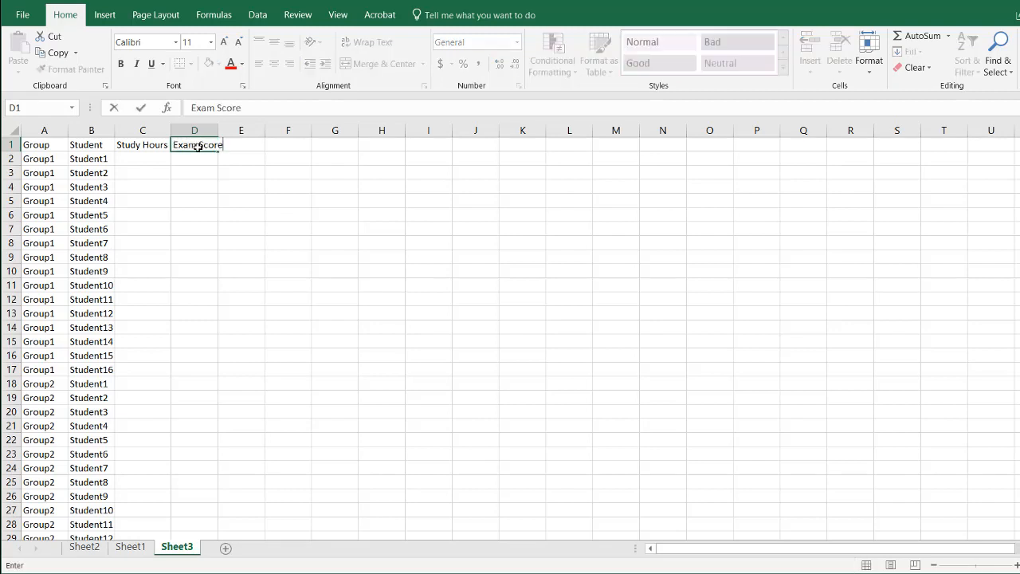
key(Return)
- Fill the Study Hours cells C2:C48 with the formula =RANDBETWEEN(1,6)
drag(147, 156, 126, 287)
scroll(125, 287, up, 12)
text(=randb)
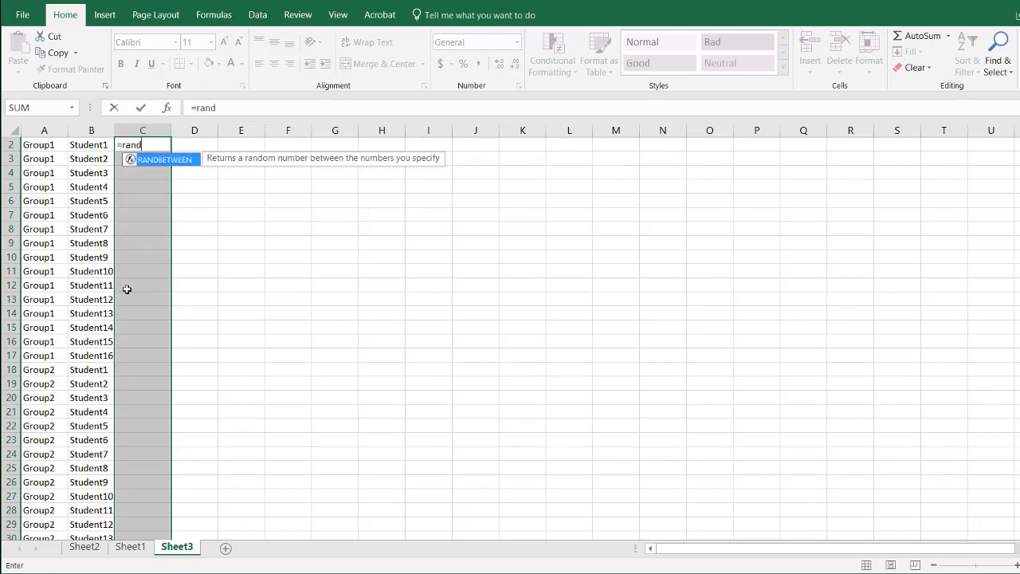
double_click(172, 164)
text(1,6)
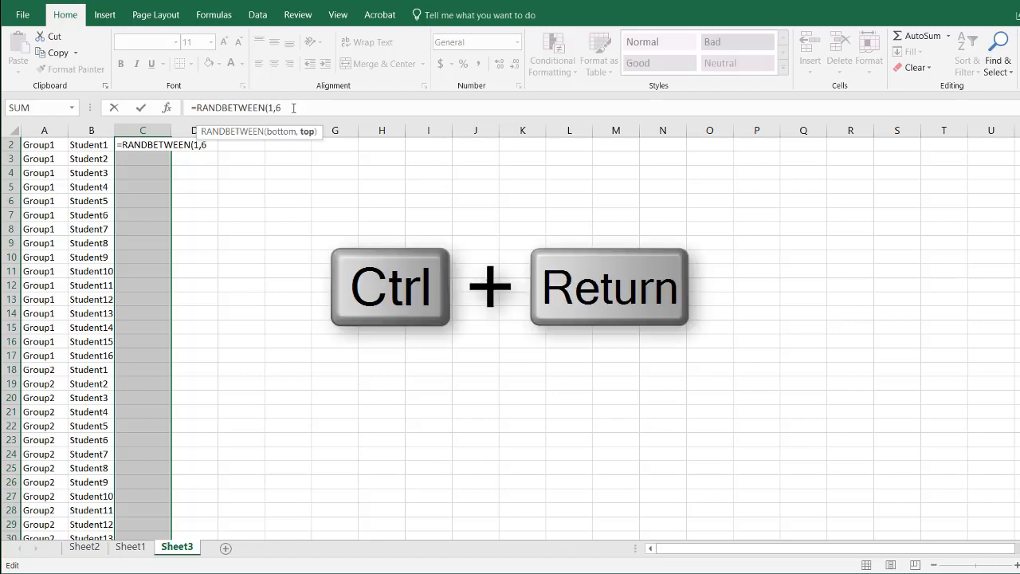
key(ctrl+Return)
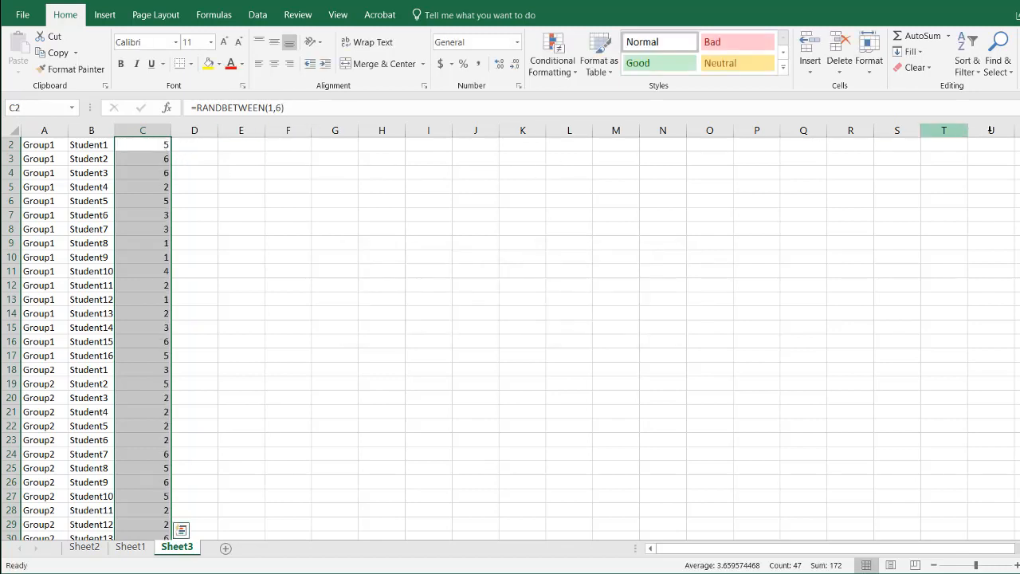
- Enter =RANDBETWEEN(50,99) in D2 and fill it down the Exam Score column for all students
scroll(991, 130, up, 1)
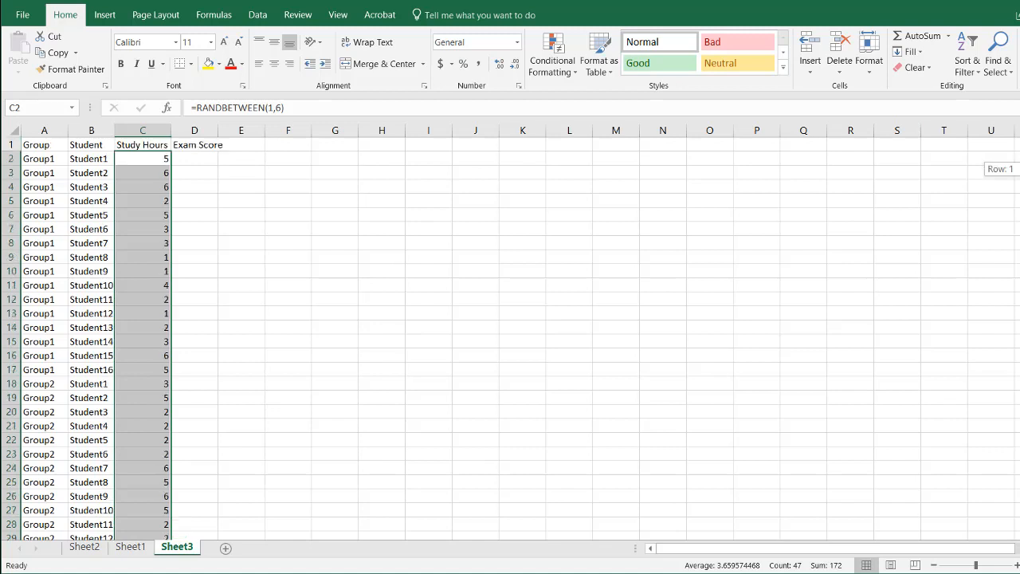
click(192, 159)
text(=randb)
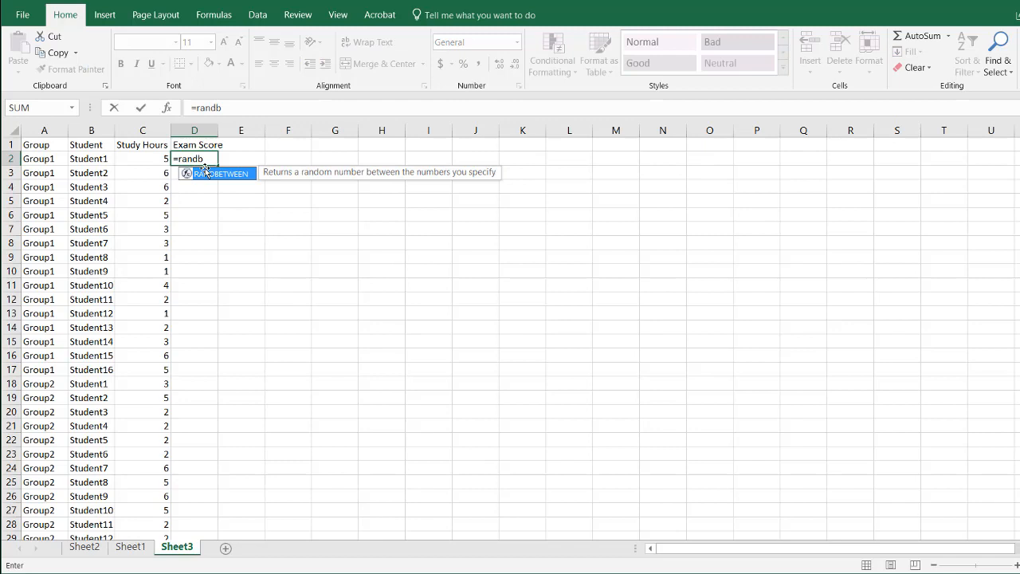
key(ctrl+Return)
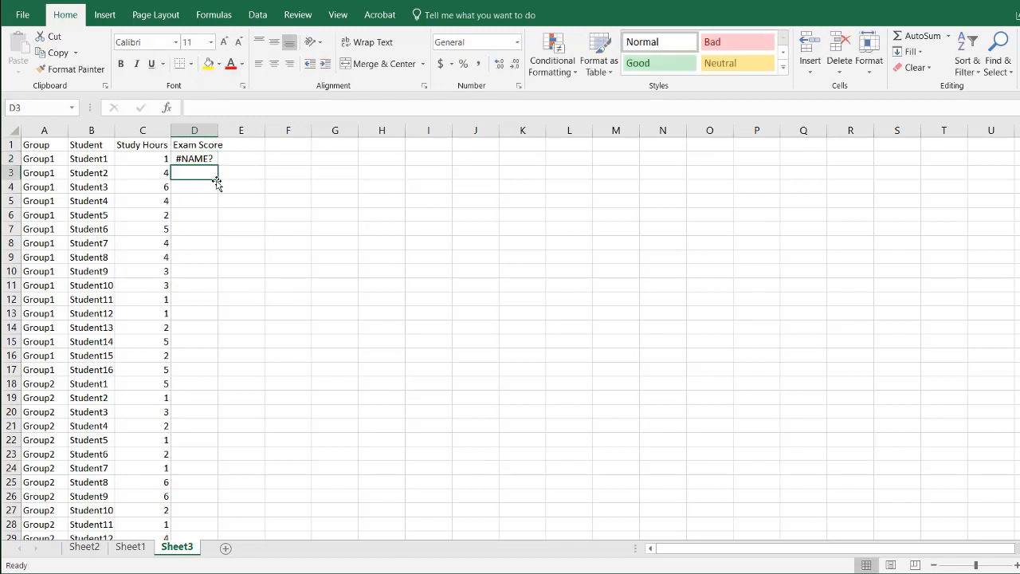
click(238, 107)
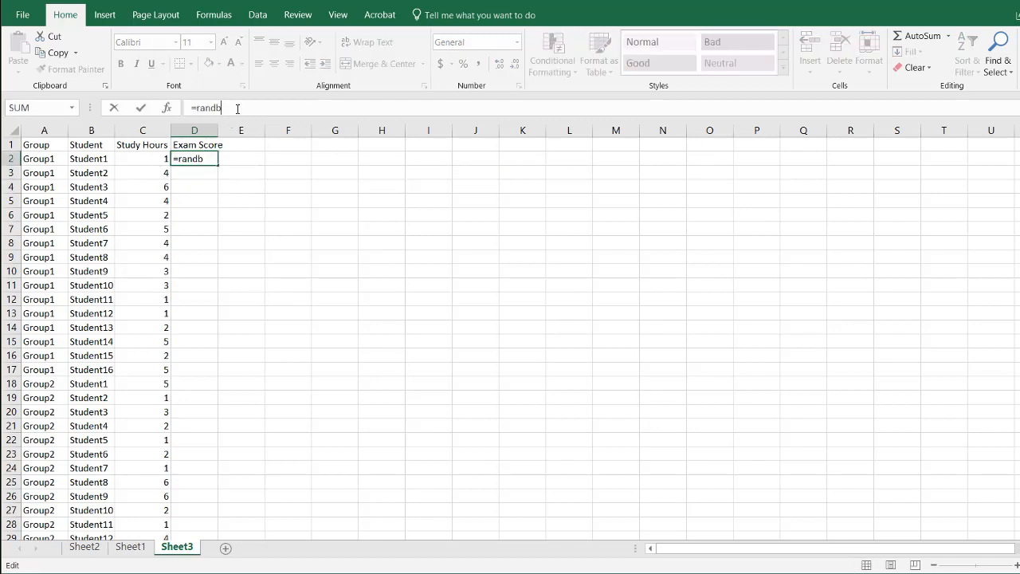
text(e)
double_click(243, 133)
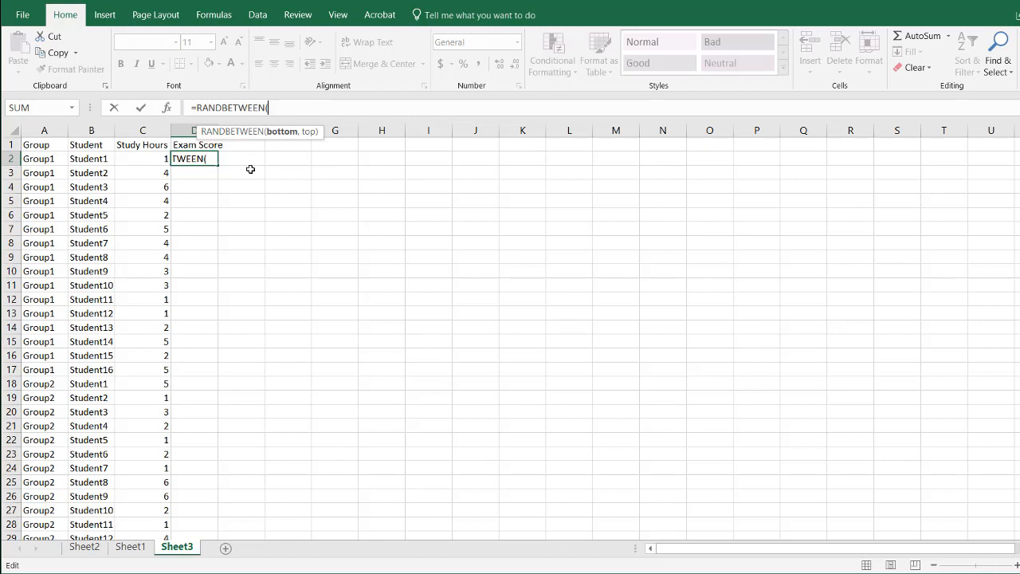
text(50,9)
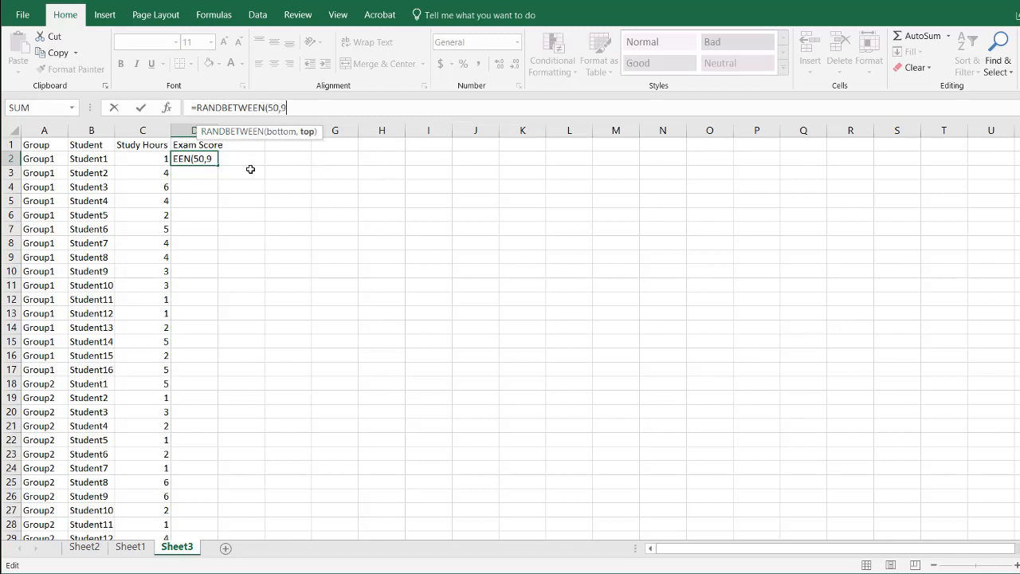
text(9))
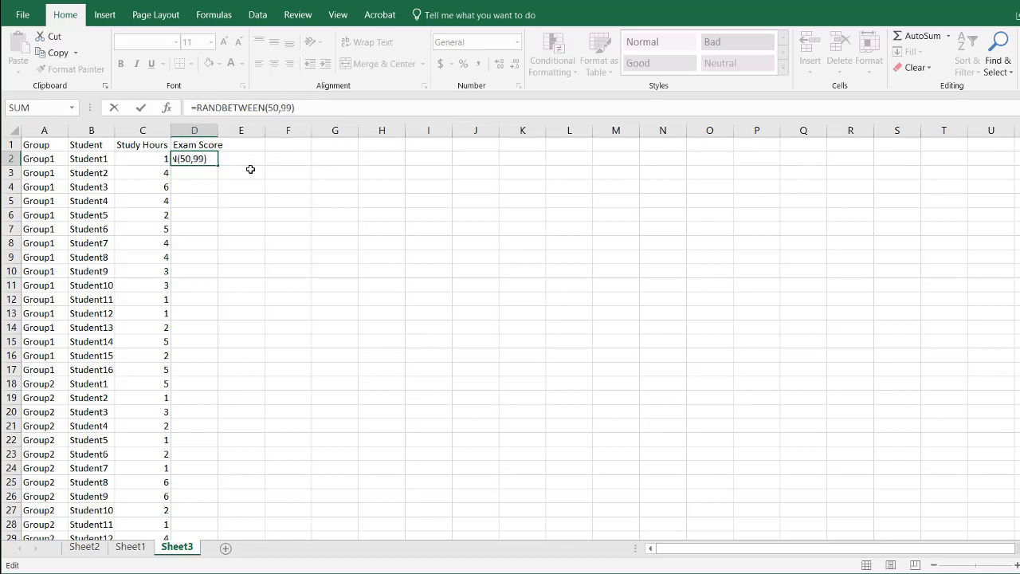
key(ctrl+Return)
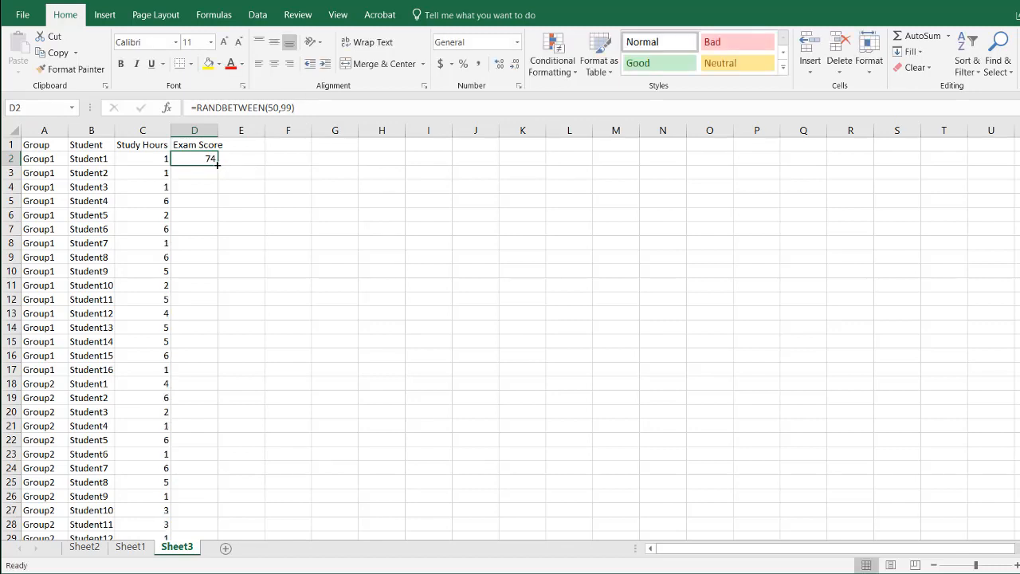
double_click(217, 164)
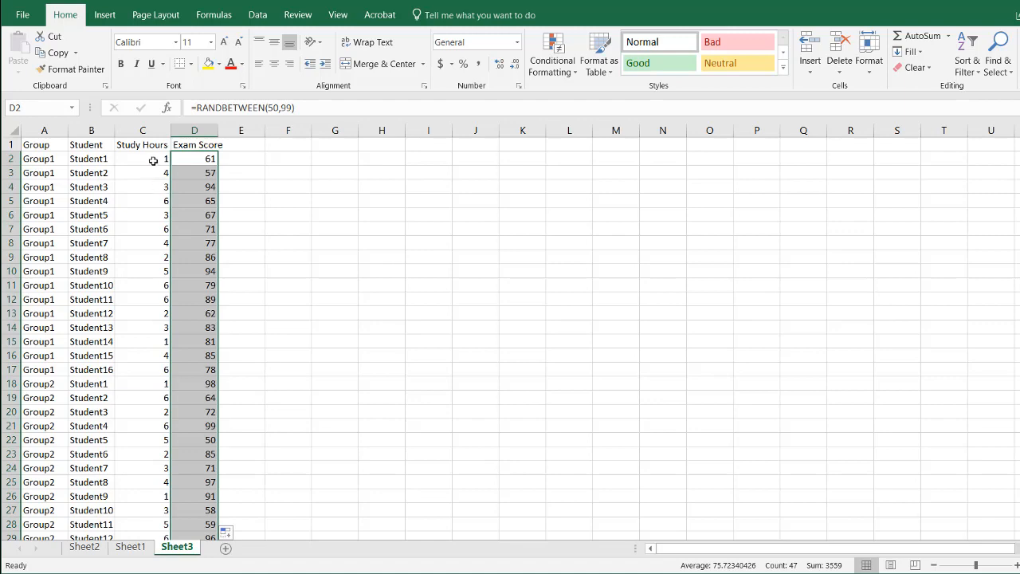
- Replace the random formulas in columns C and D with fixed values by copying and pasting values in place
drag(153, 162, 210, 355)
scroll(453, 127, up, 1)
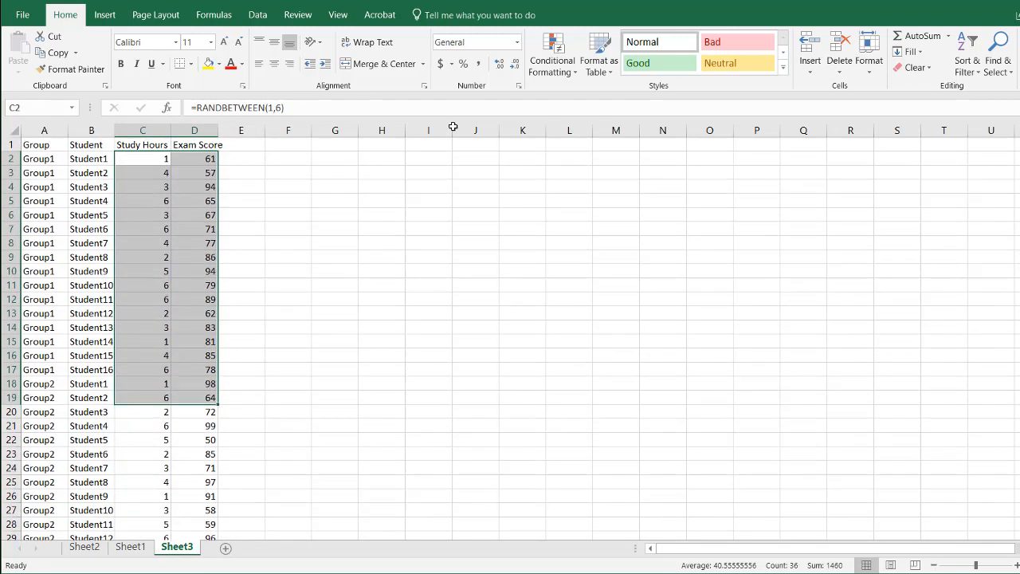
drag(152, 129, 195, 132)
key(ctrl+c)
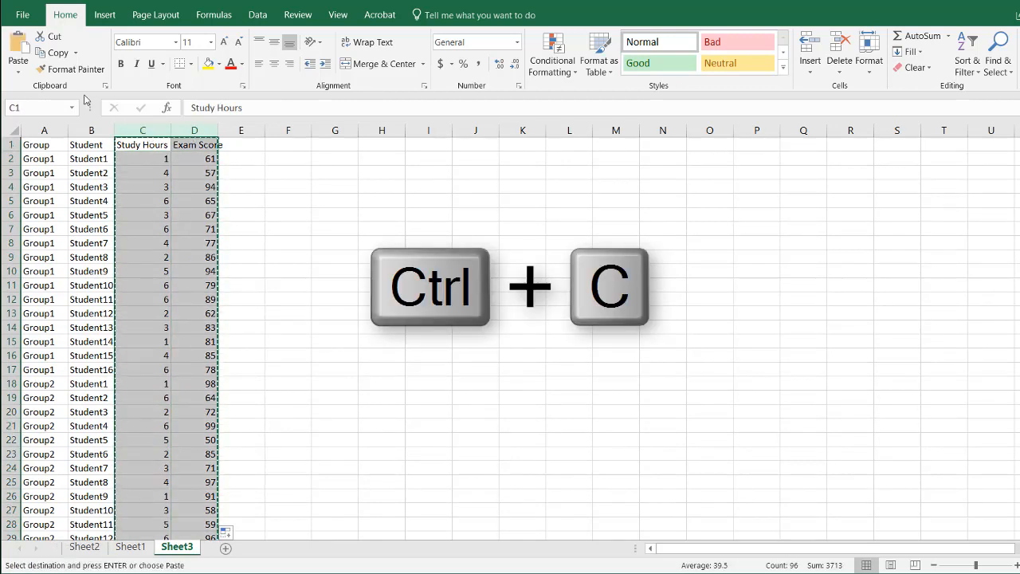
click(18, 71)
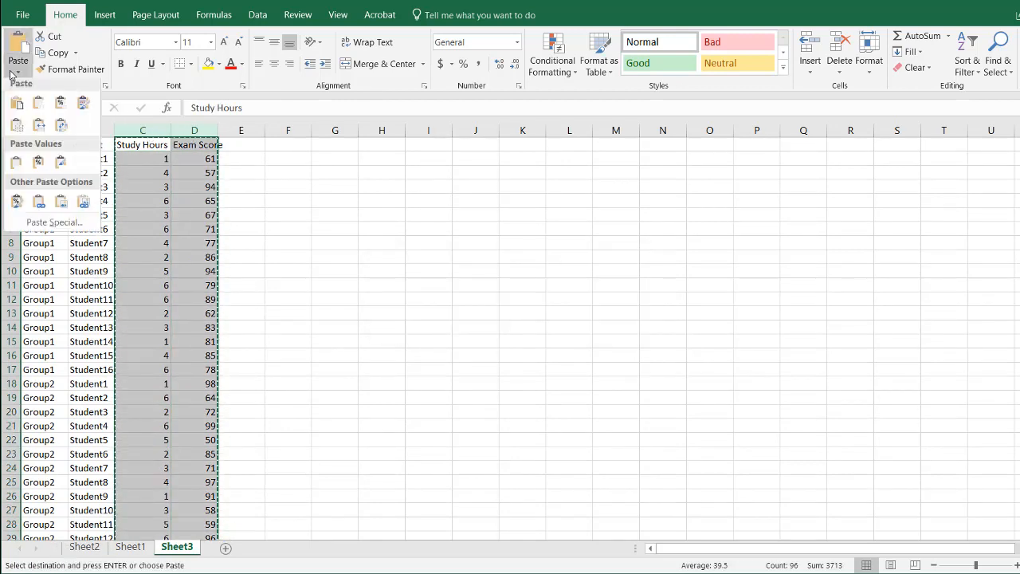
click(17, 167)
- Check several Study Hours and Exam Score cells to see whether they hold plain values instead of formulas
click(145, 160)
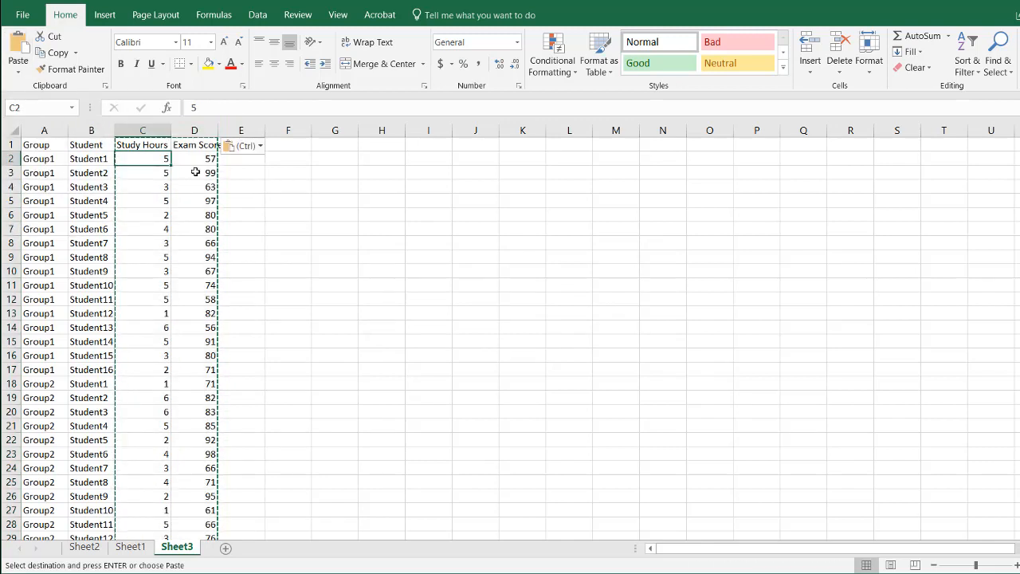
click(196, 171)
click(160, 185)
click(204, 190)
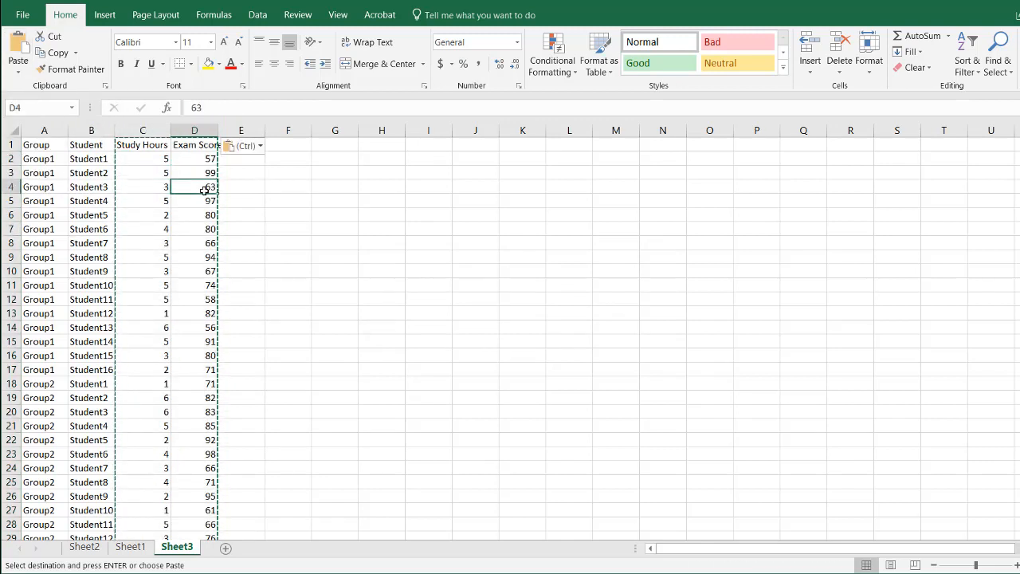
click(383, 238)
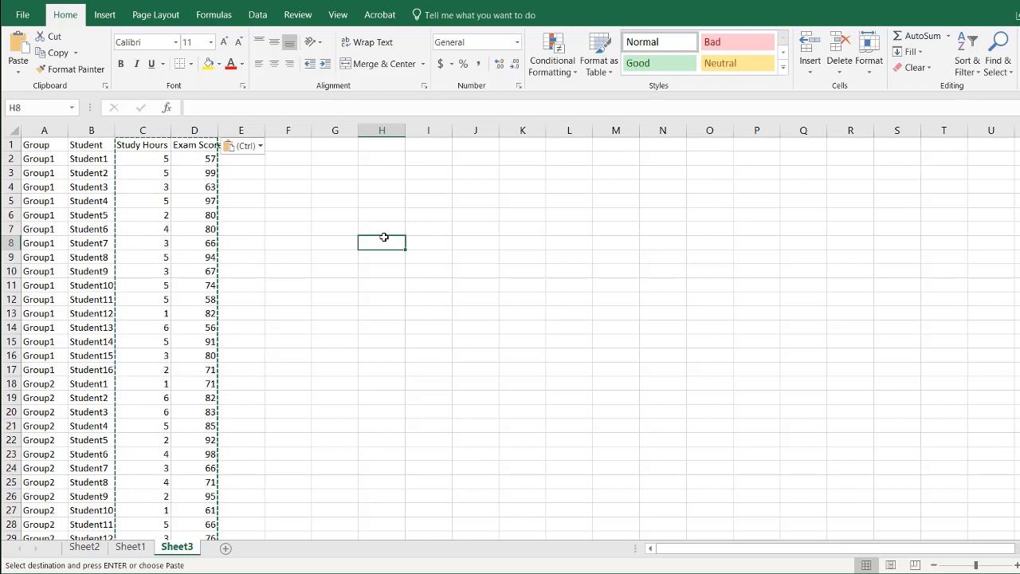
click(331, 198)
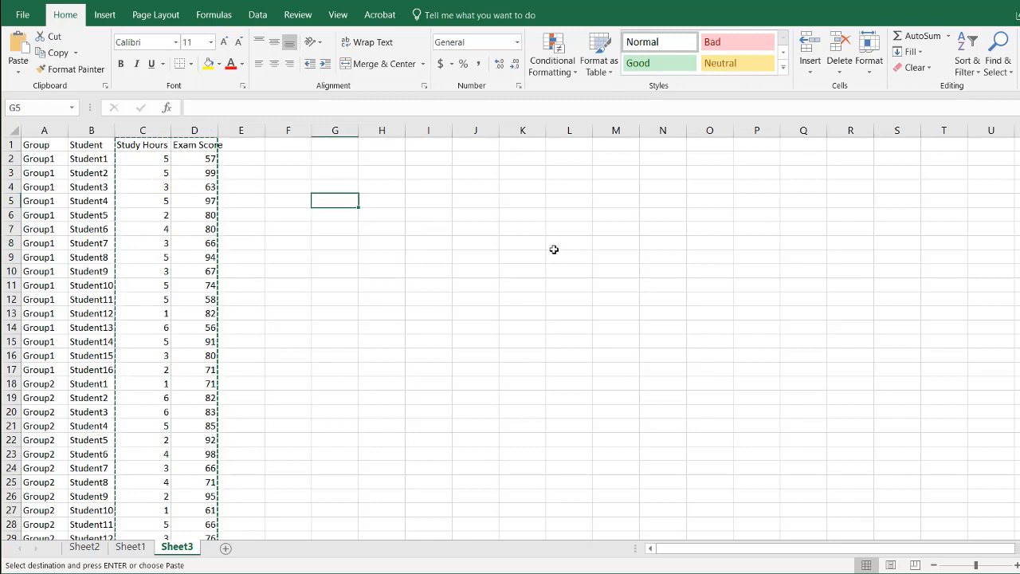
- Cancel the pending copy of columns C and D and select a cell inside the student data
click(128, 257)
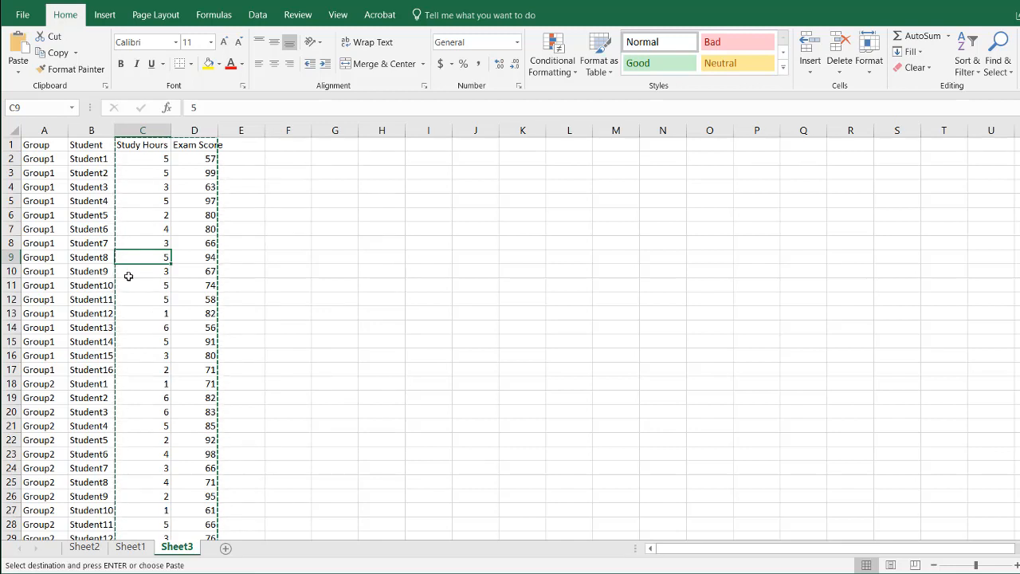
key(Escape)
click(89, 266)
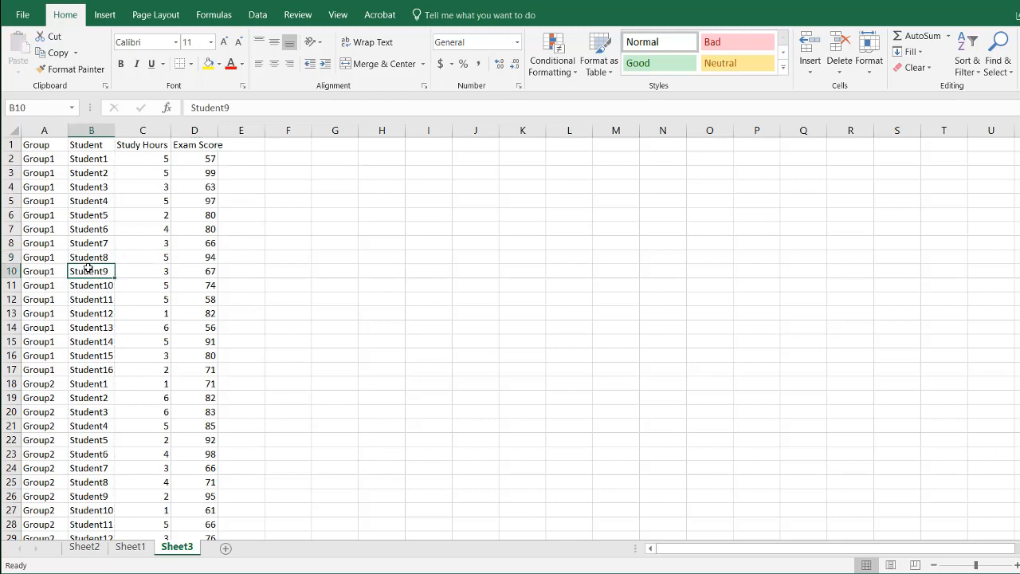
- Convert the student data in columns A to D into a table with headers
click(105, 15)
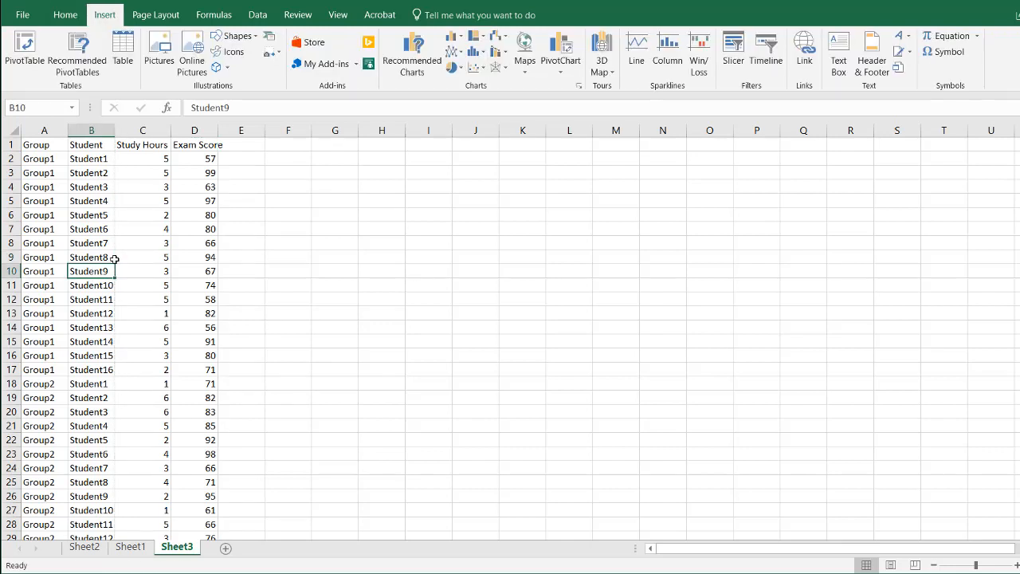
click(122, 48)
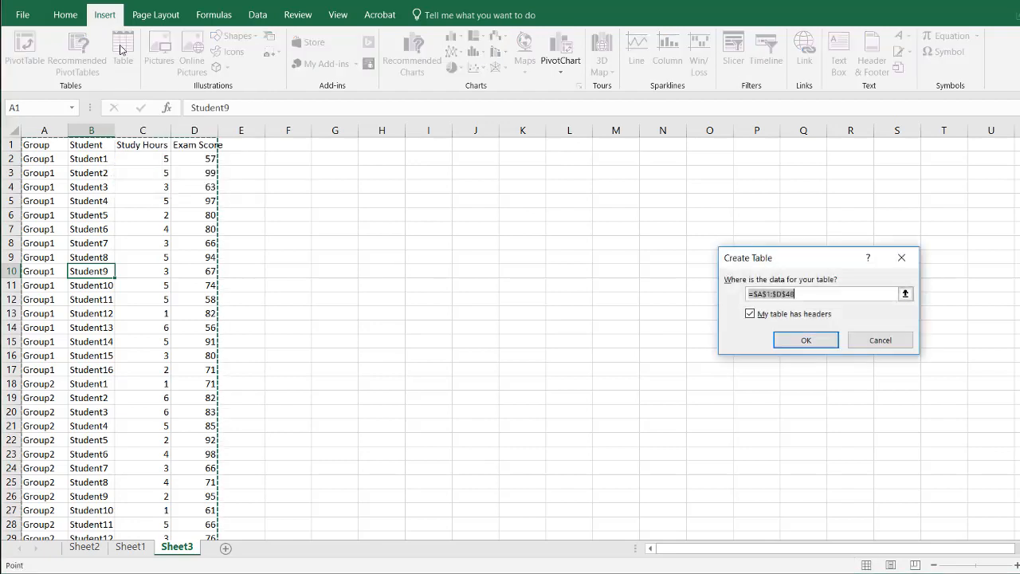
click(805, 342)
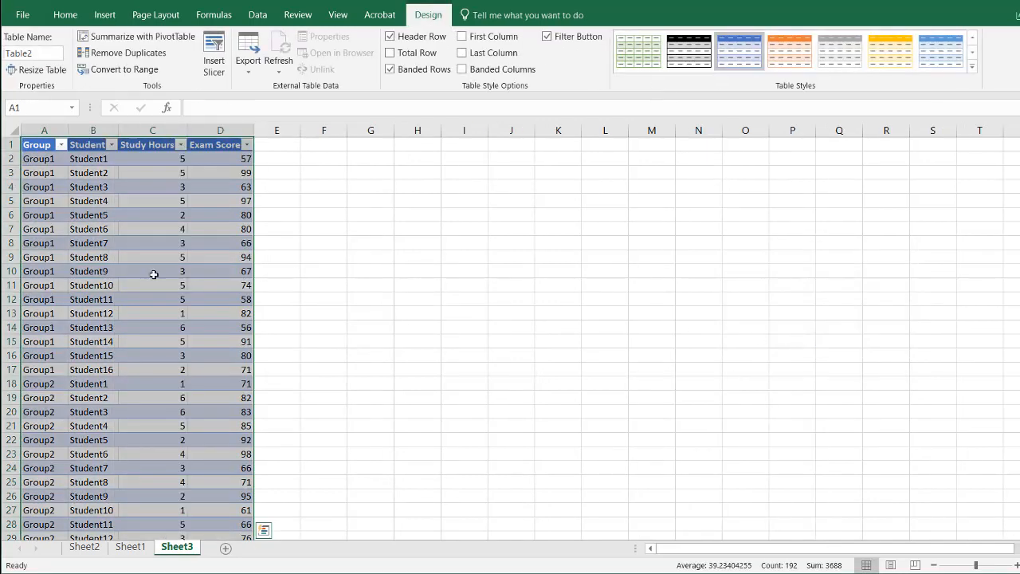
click(153, 275)
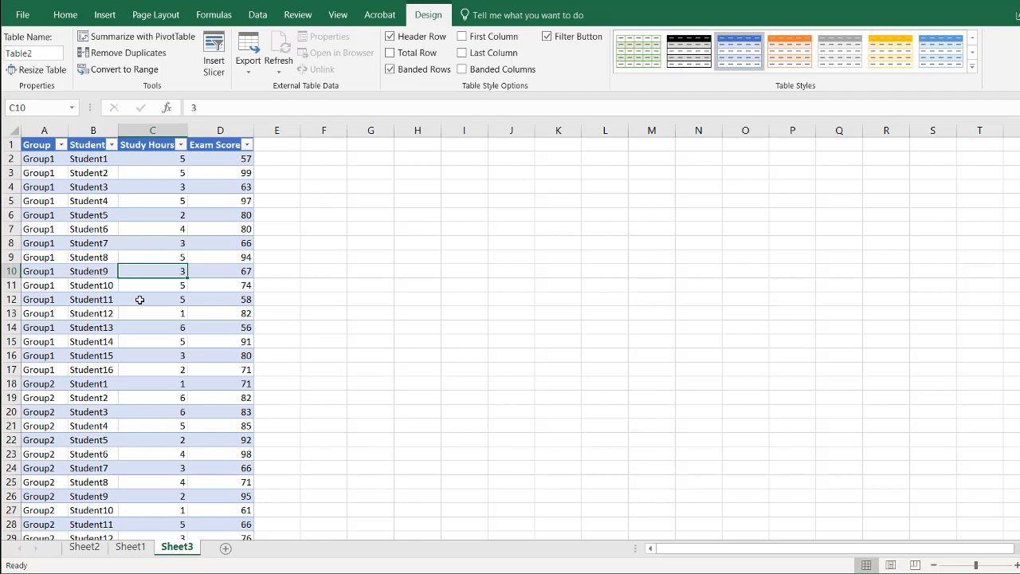
click(140, 299)
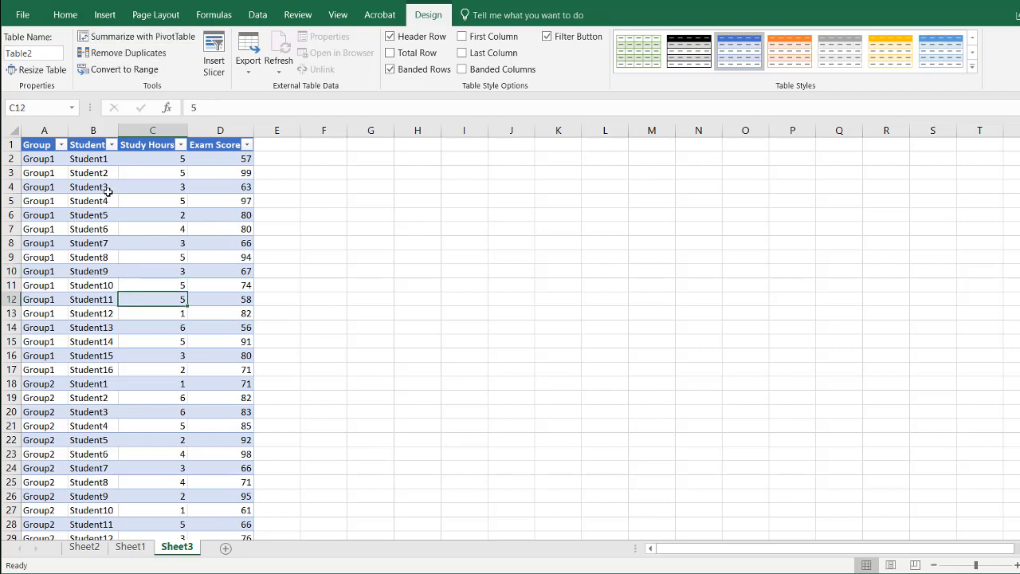
- Create a PivotTable from Table2 on the existing worksheet, placed at cell G4 of Sheet3
click(105, 15)
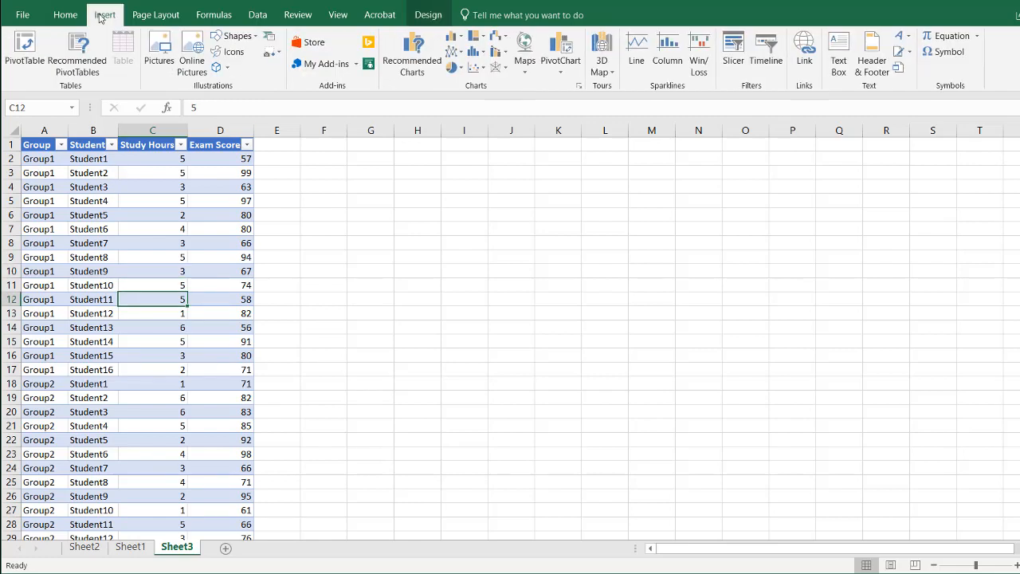
click(24, 49)
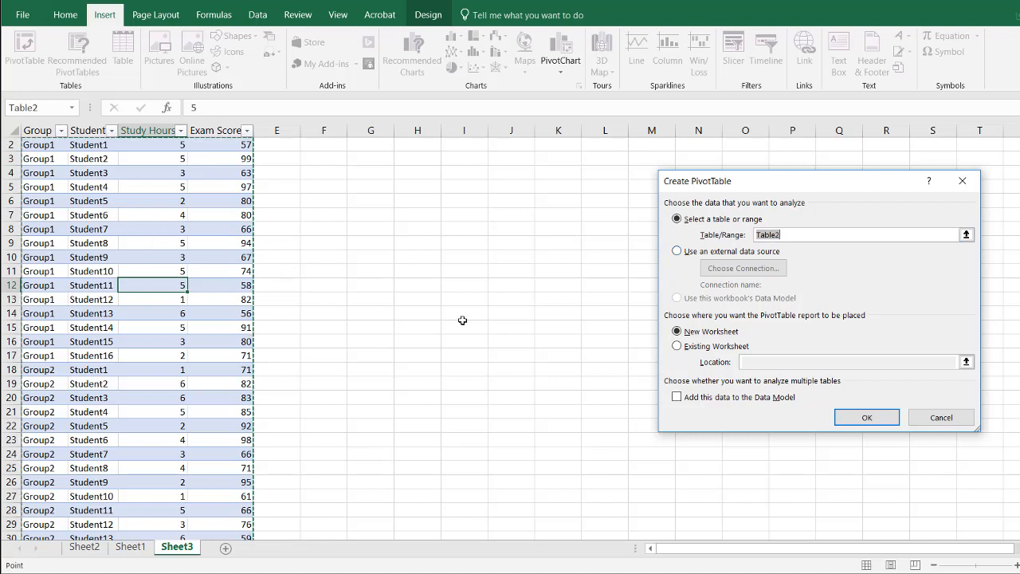
click(677, 346)
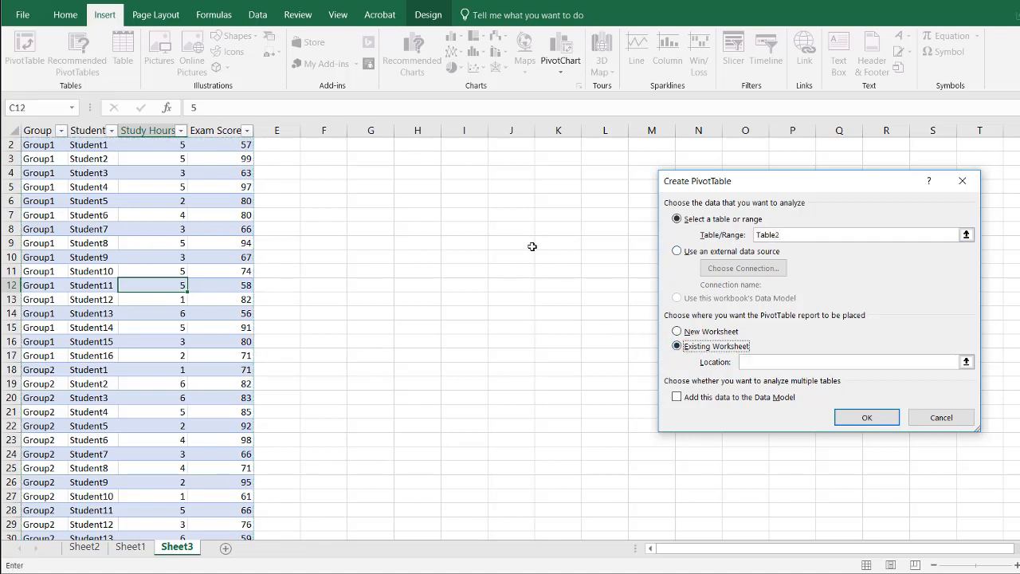
click(367, 170)
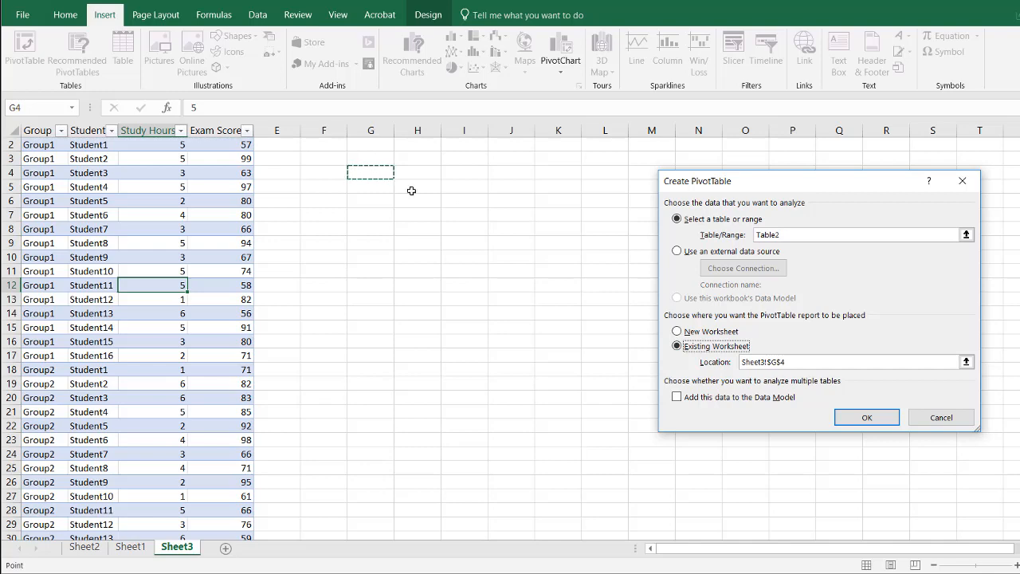
click(891, 423)
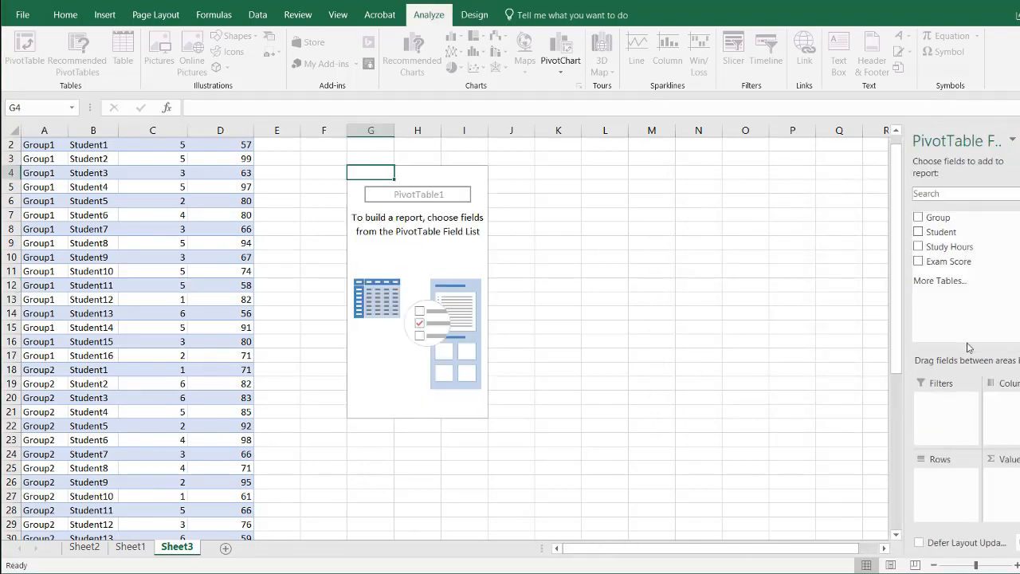
- Lay out the PivotTable with Group as filter, Student as rows, and Study Hours and Exam Score as summed values
drag(954, 225, 945, 409)
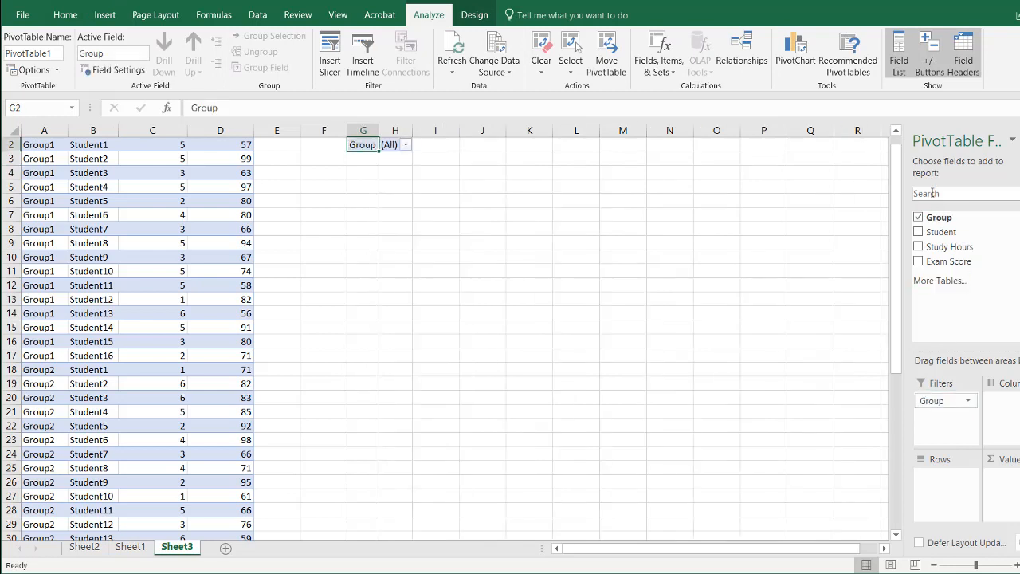
drag(940, 232, 968, 539)
drag(949, 510, 943, 478)
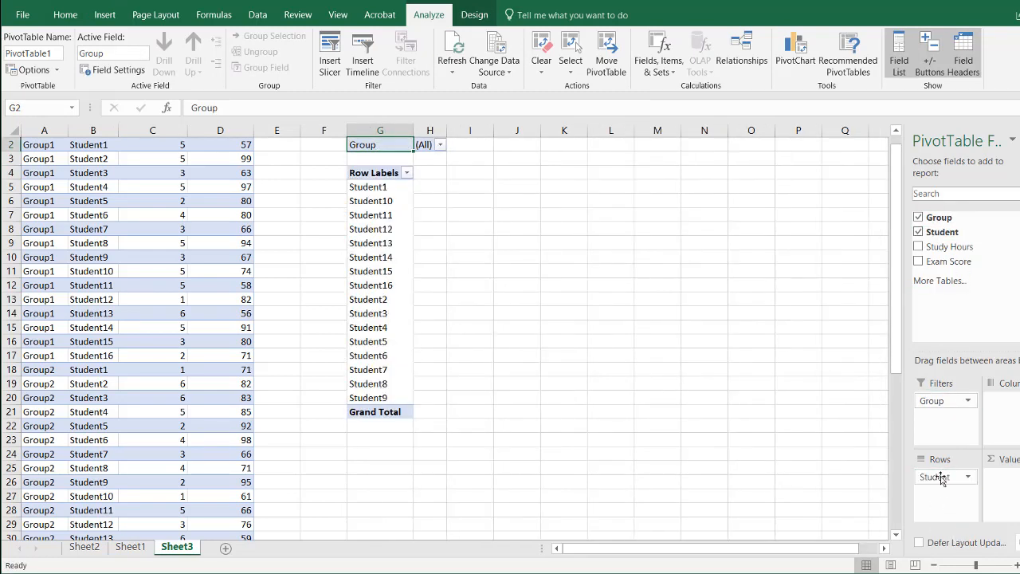
drag(939, 247, 1011, 482)
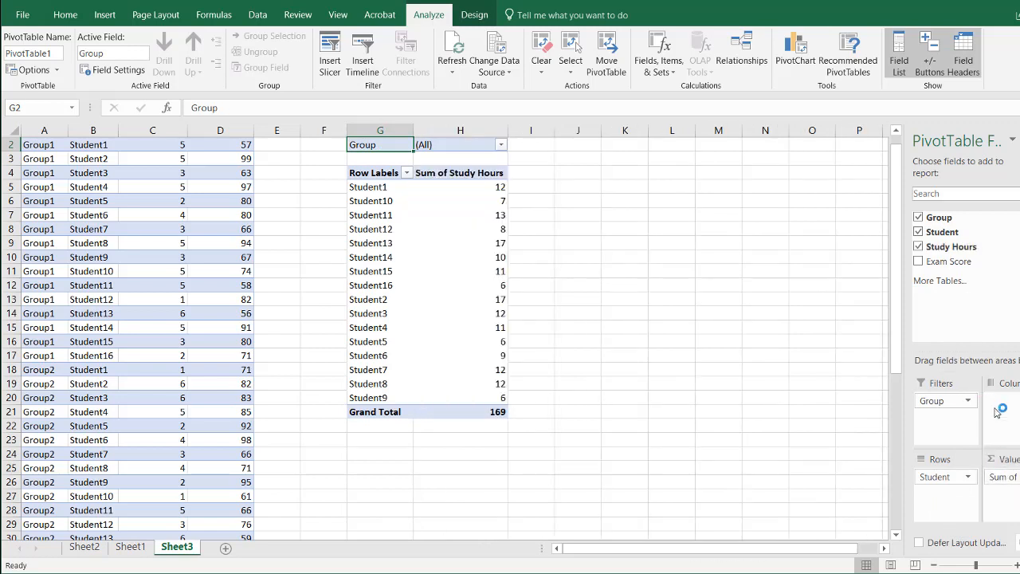
drag(945, 263, 1006, 488)
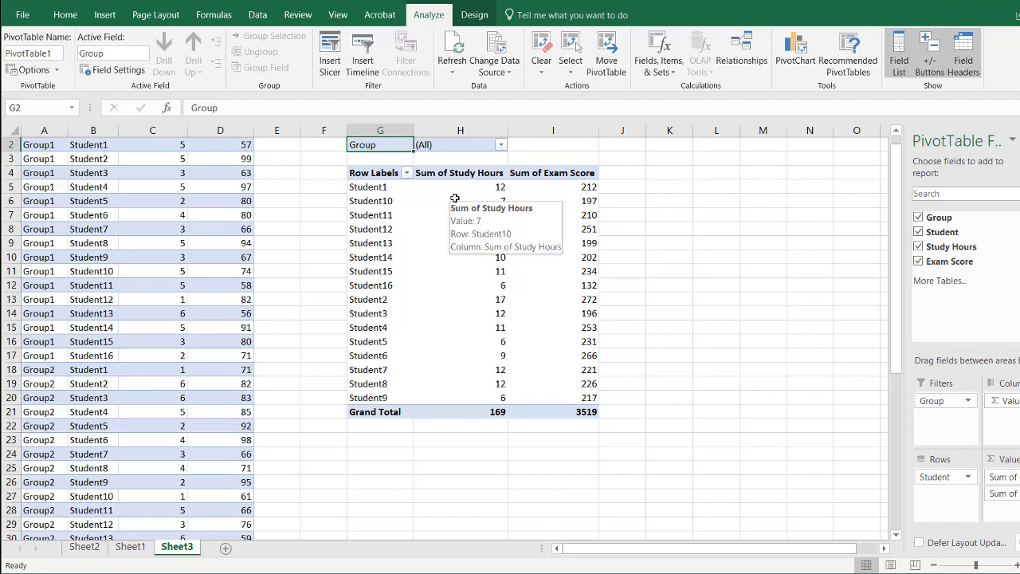
- Examine the summed study hours and the choices in the PivotTable's Group filter, leaving the filter unapplied
mouse_move(492, 188)
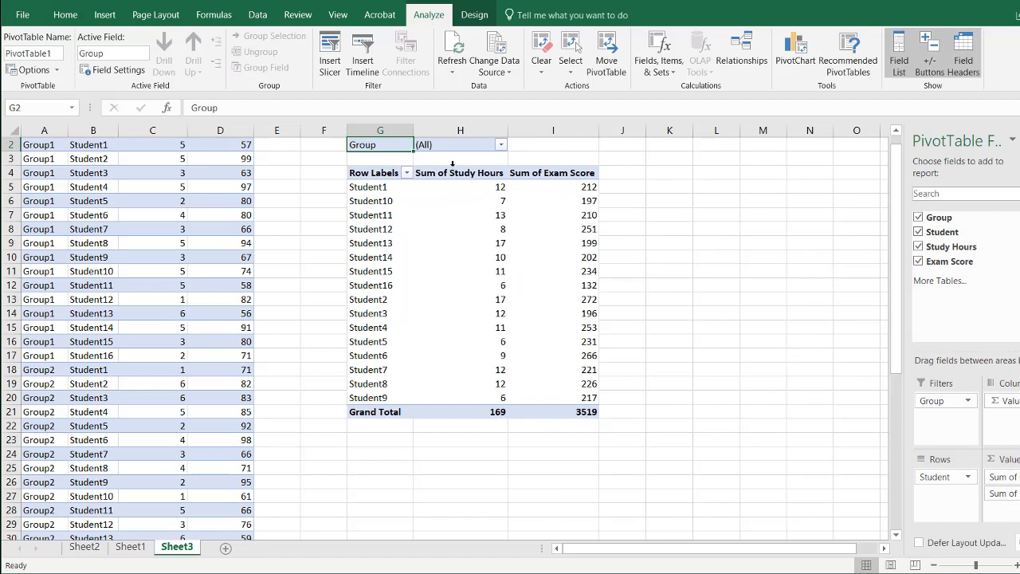
click(491, 186)
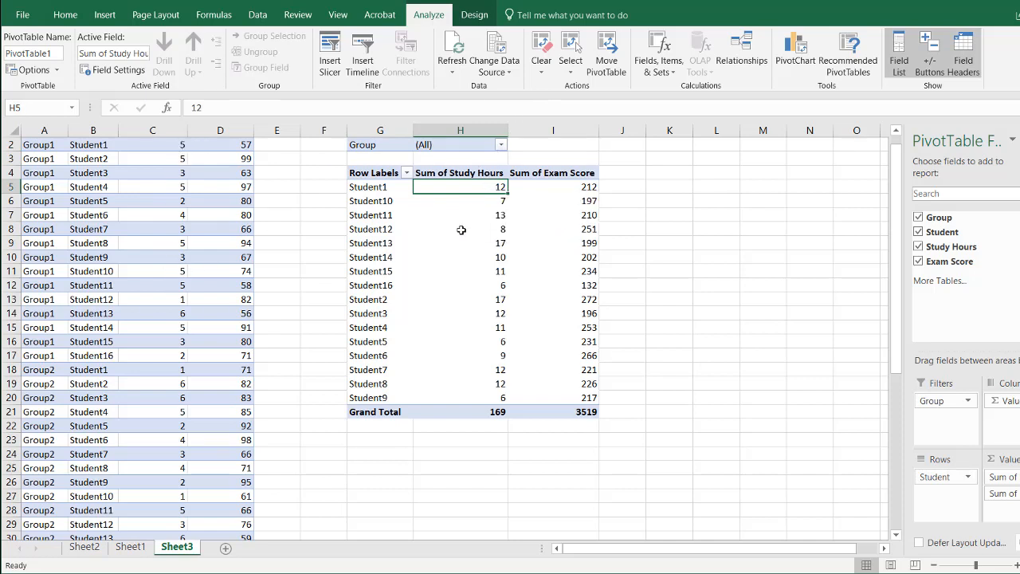
mouse_move(461, 230)
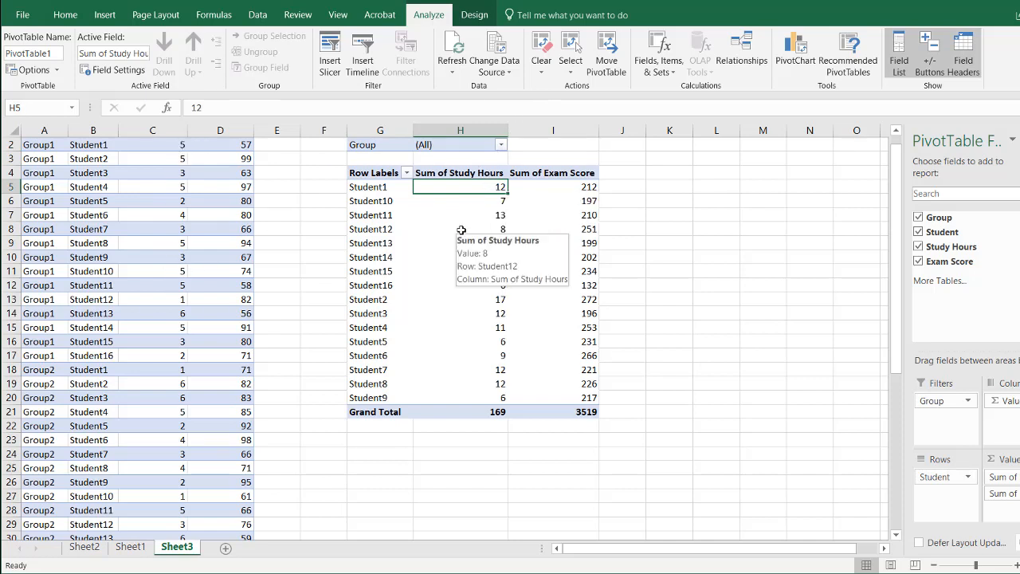
click(501, 146)
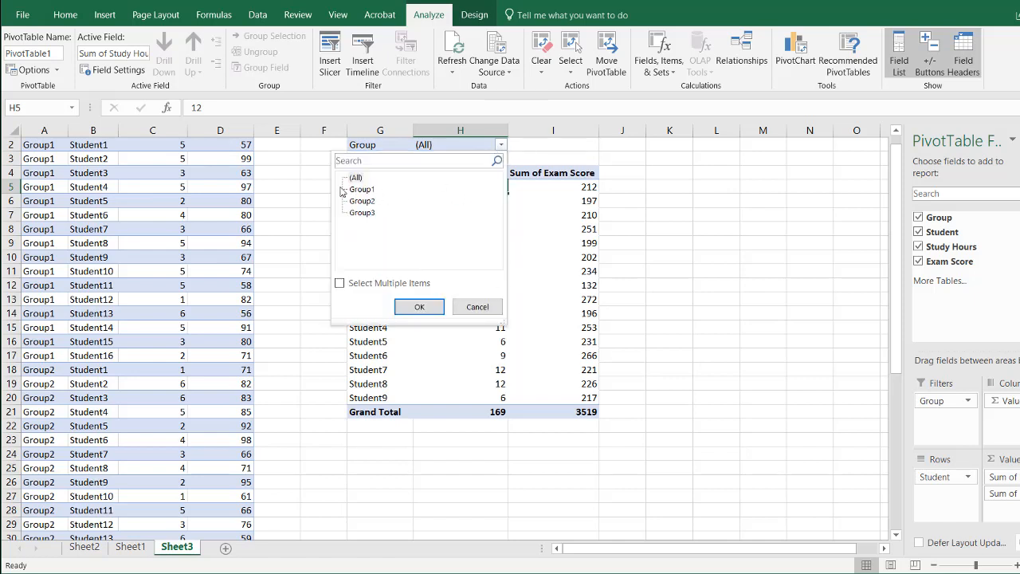
click(360, 190)
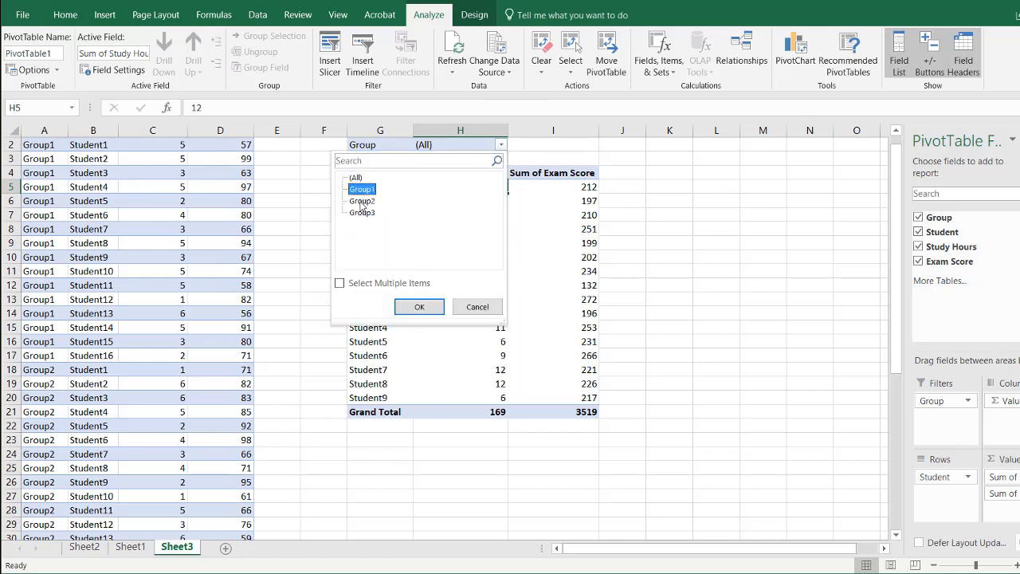
click(360, 202)
click(362, 213)
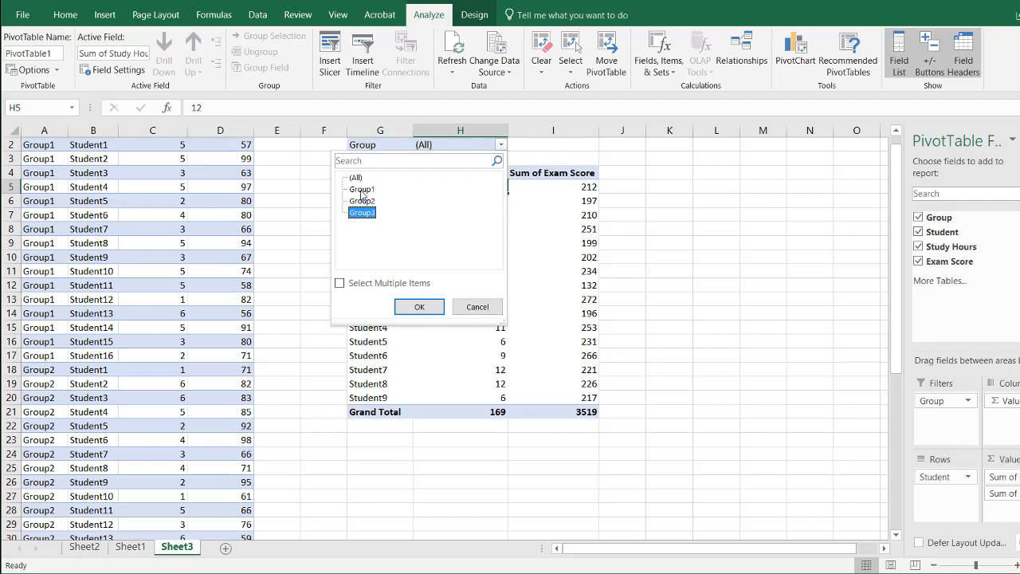
click(468, 310)
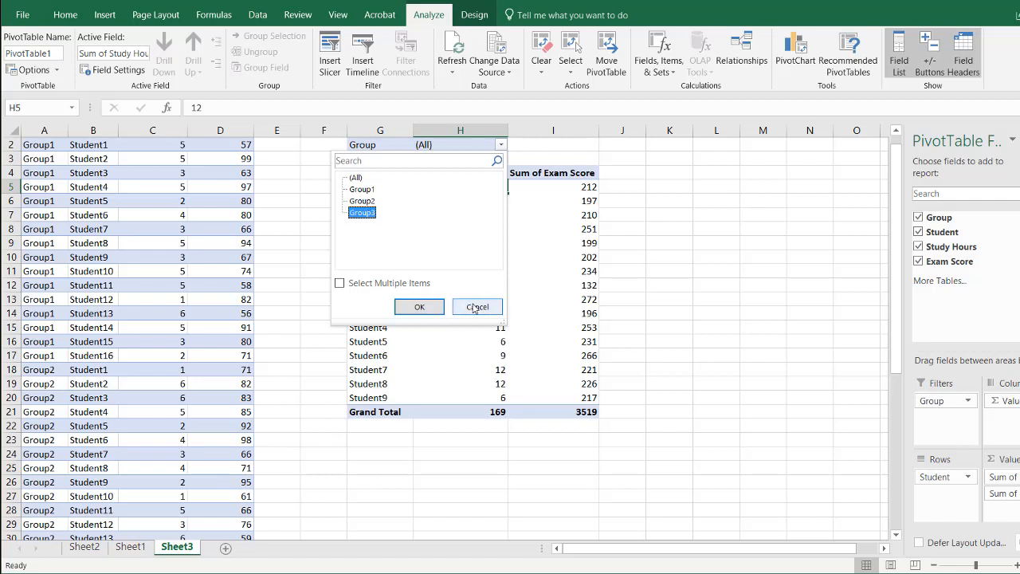
click(468, 309)
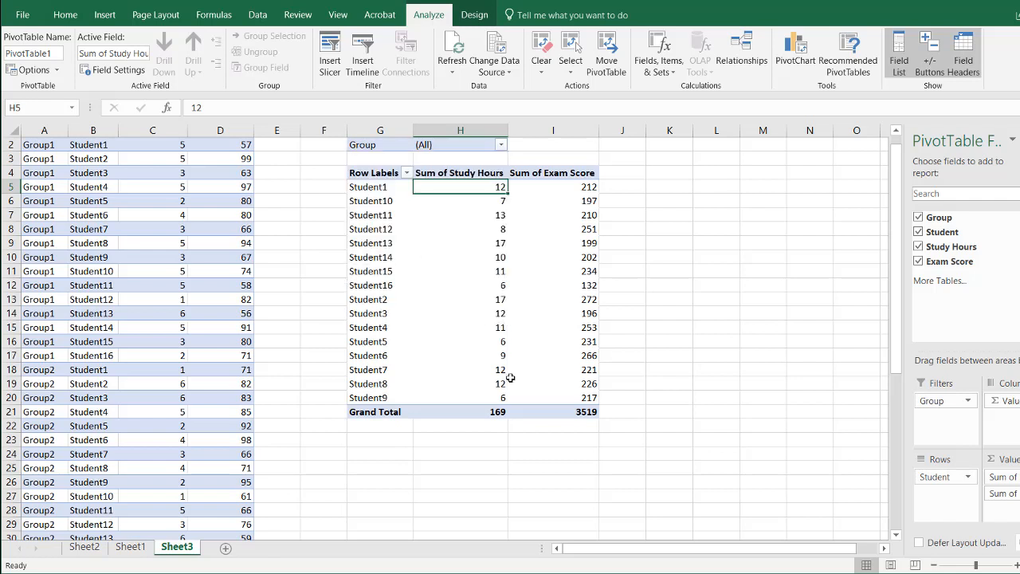
- Insert an empty scatter chart from a blank cell outside the PivotTable and place it beside the PivotTable, over columns K to R
drag(692, 546, 767, 553)
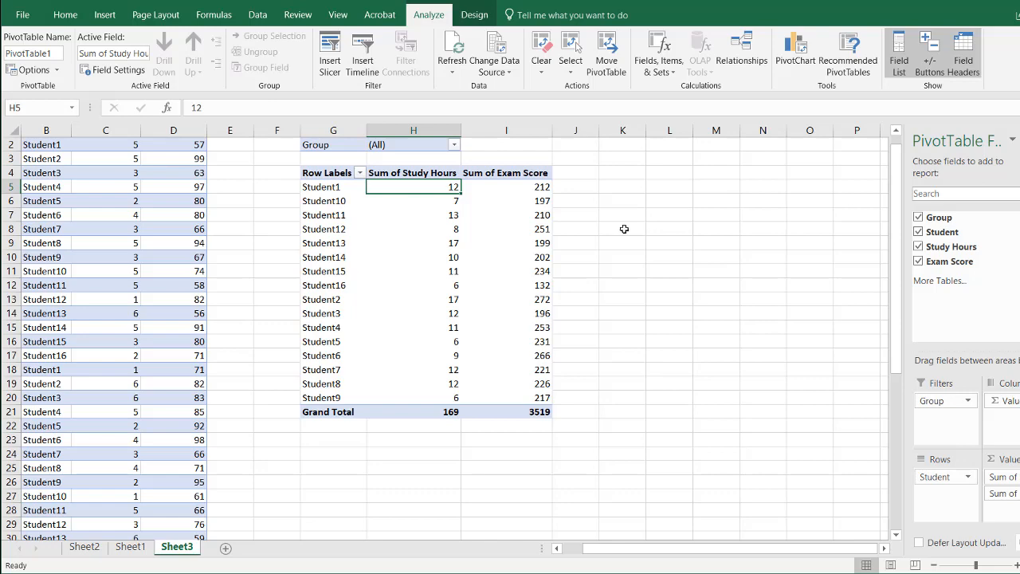
click(637, 205)
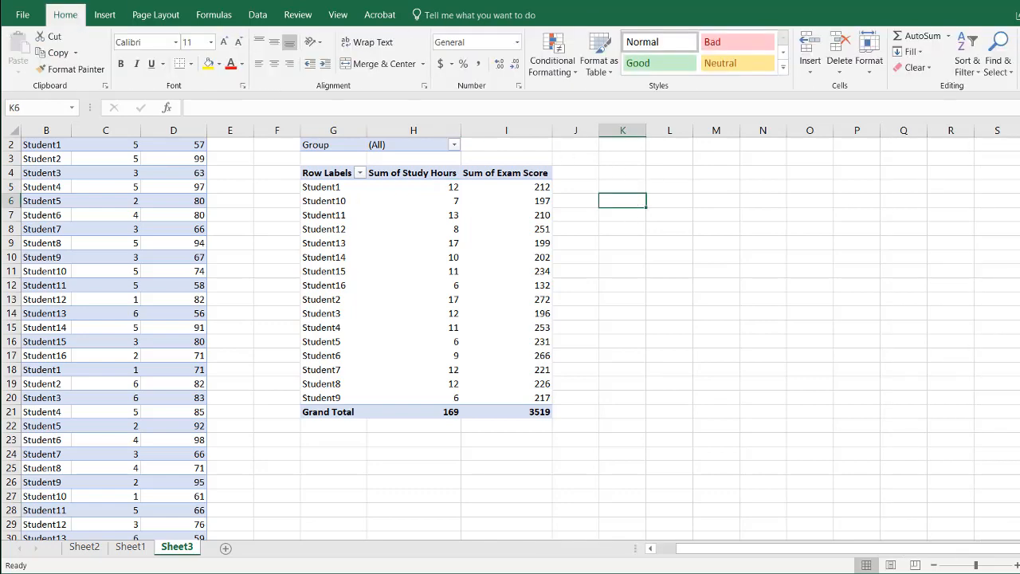
click(105, 14)
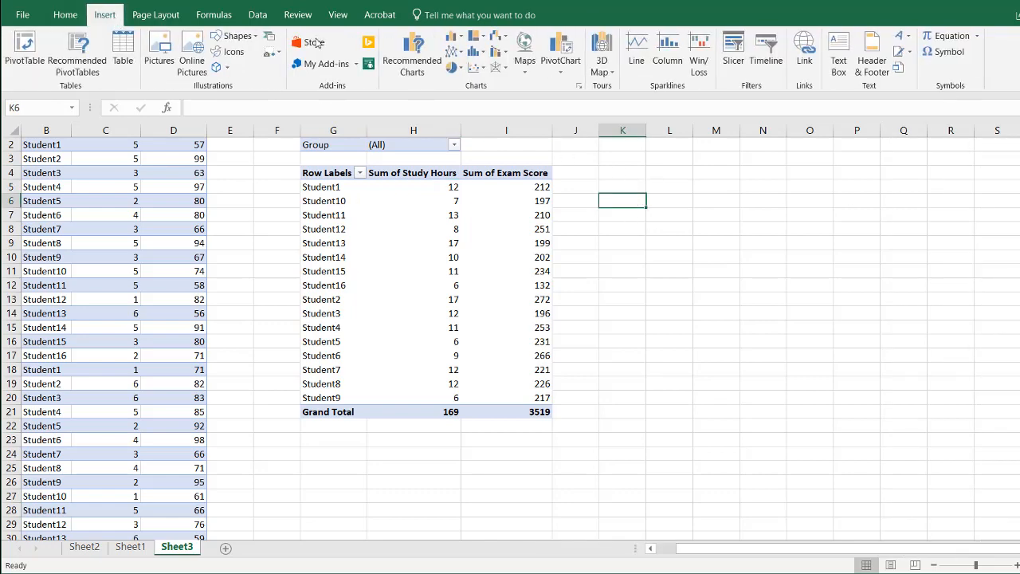
click(475, 68)
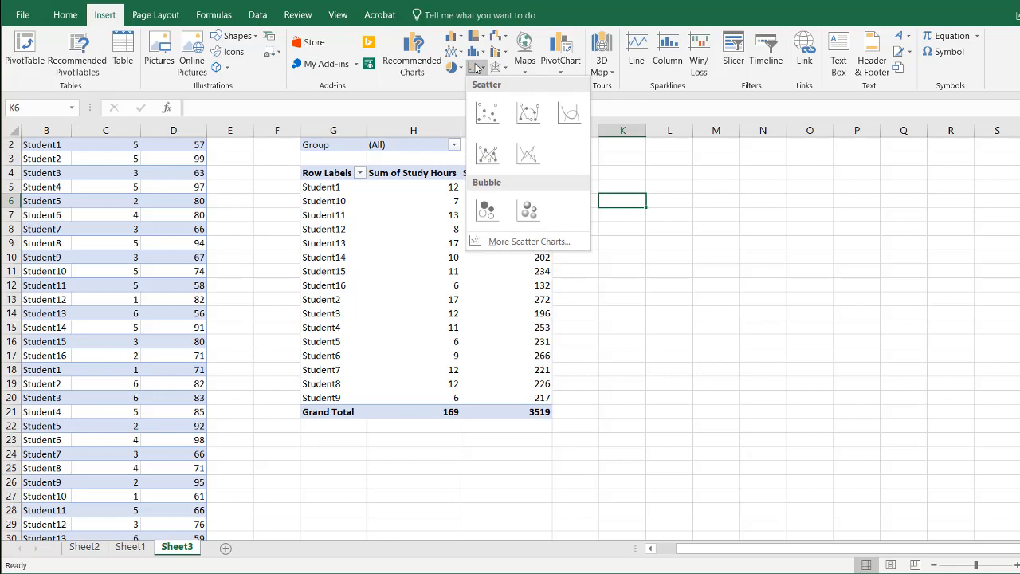
click(487, 113)
drag(574, 234, 821, 180)
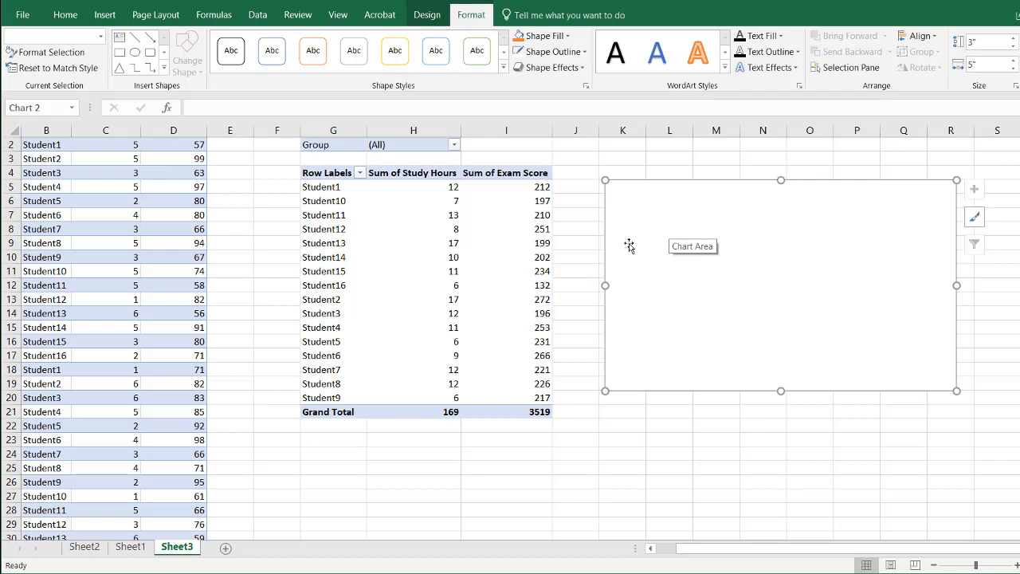
- Add a series to the scatter chart with H4 as name, H5:H20 as X values and I5:I20 as Y values
click(427, 16)
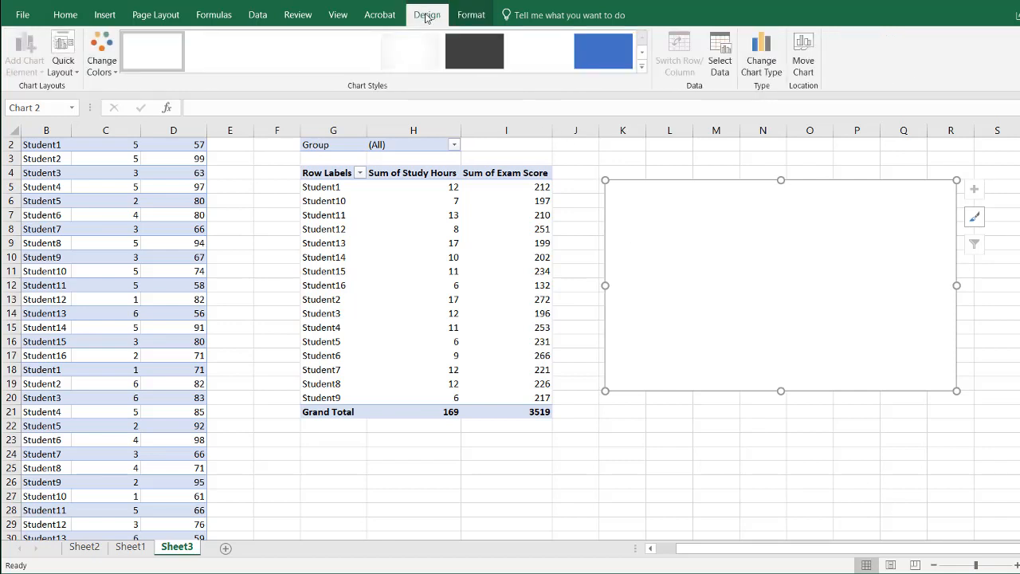
click(720, 56)
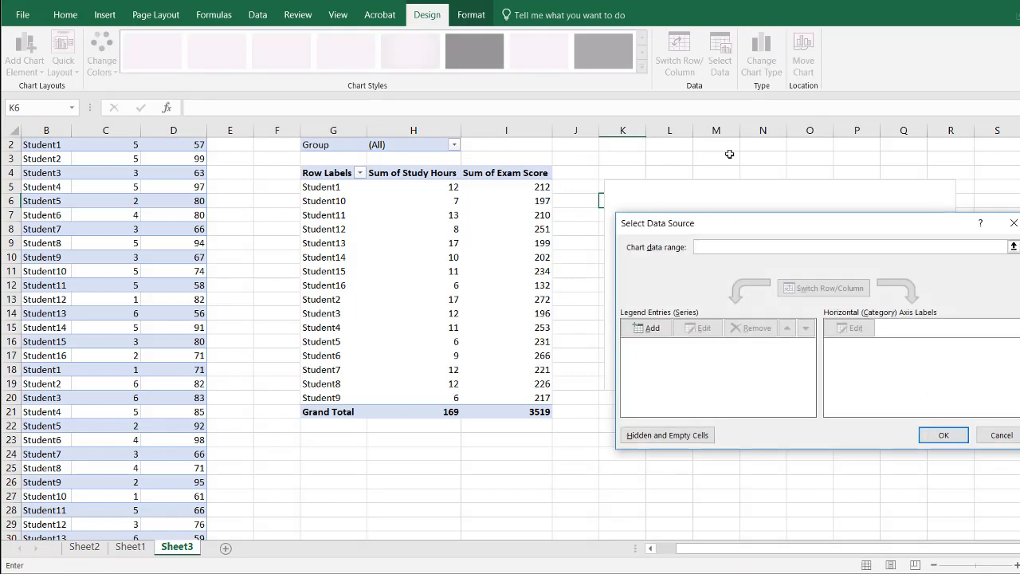
click(650, 327)
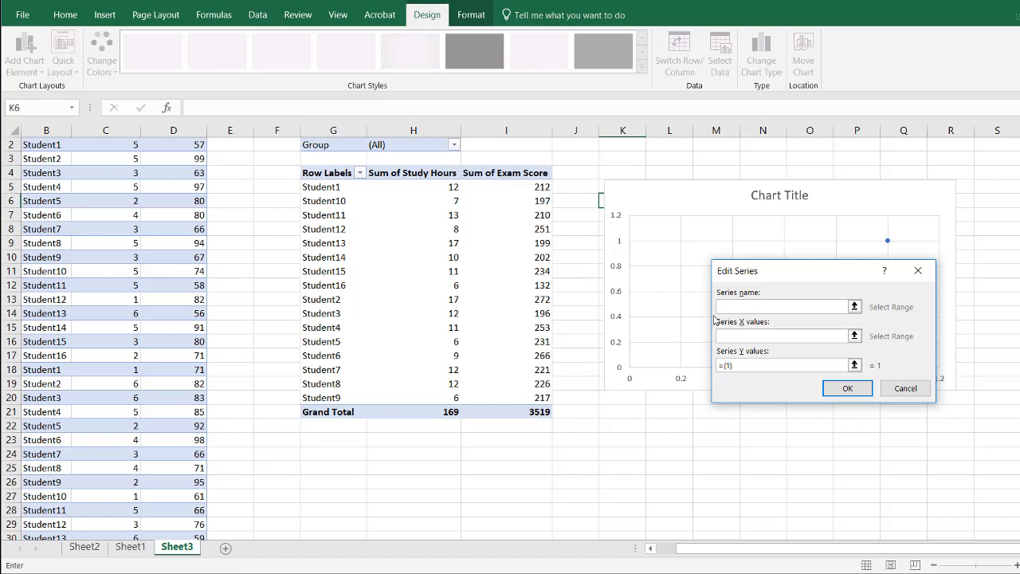
click(409, 171)
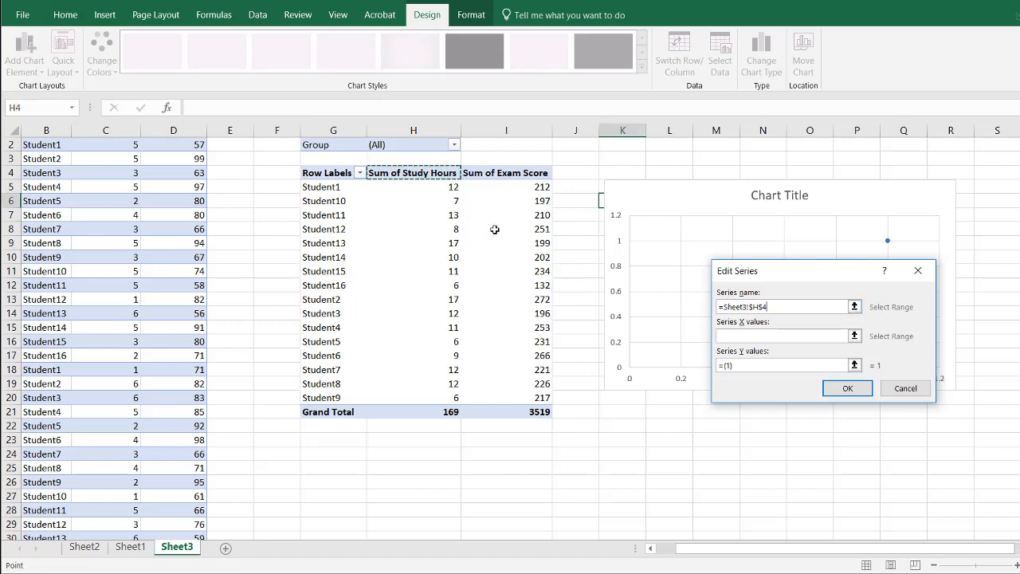
click(729, 336)
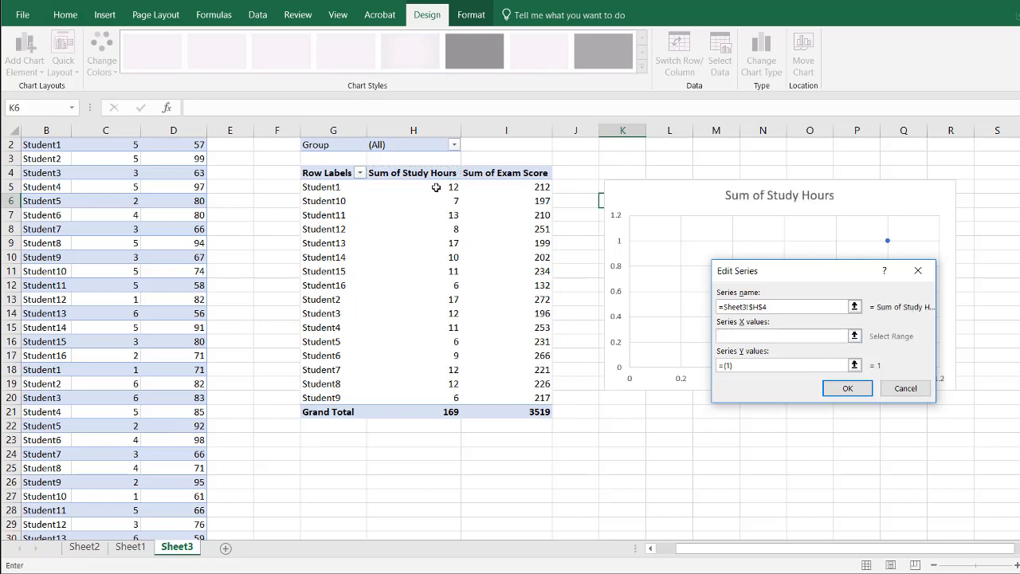
drag(437, 187, 430, 394)
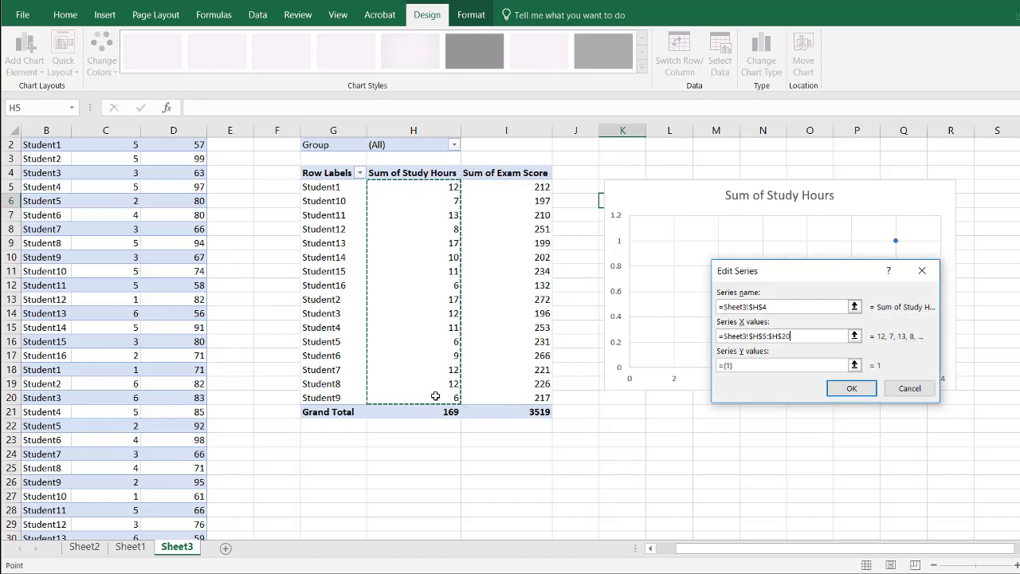
click(754, 371)
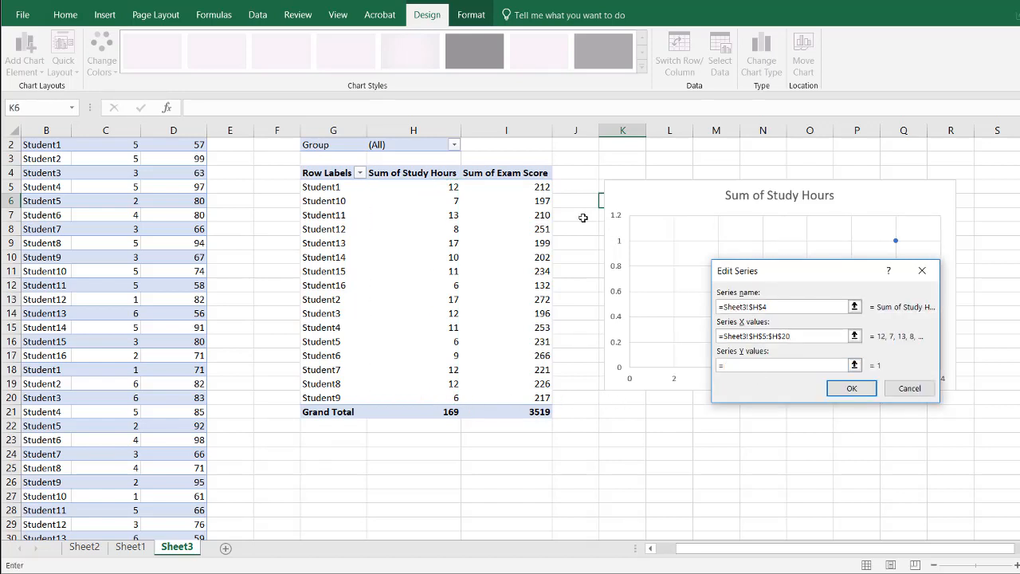
drag(541, 189, 515, 401)
click(839, 391)
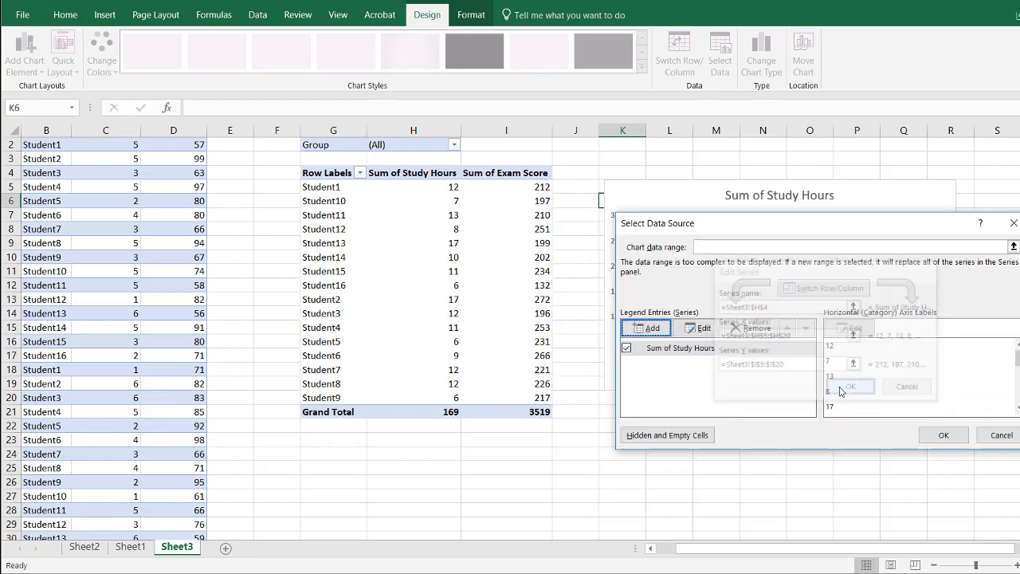
- Accept the new data source, shift the scatter chart slightly closer to the PivotTable and enlarge it down to about row 24
click(947, 435)
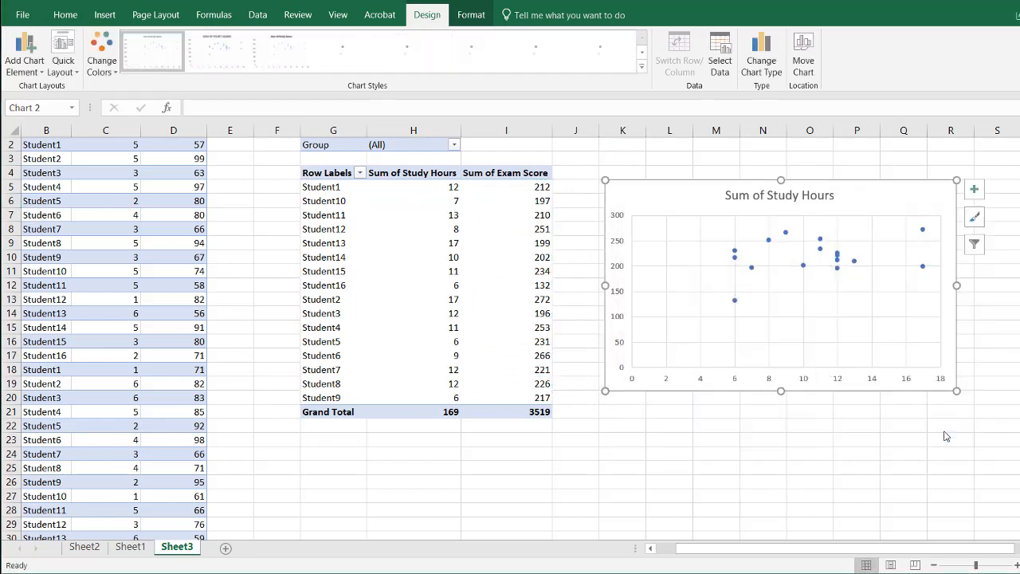
mouse_move(706, 181)
mouse_down()
mouse_move(678, 176)
mouse_move(689, 177)
mouse_up()
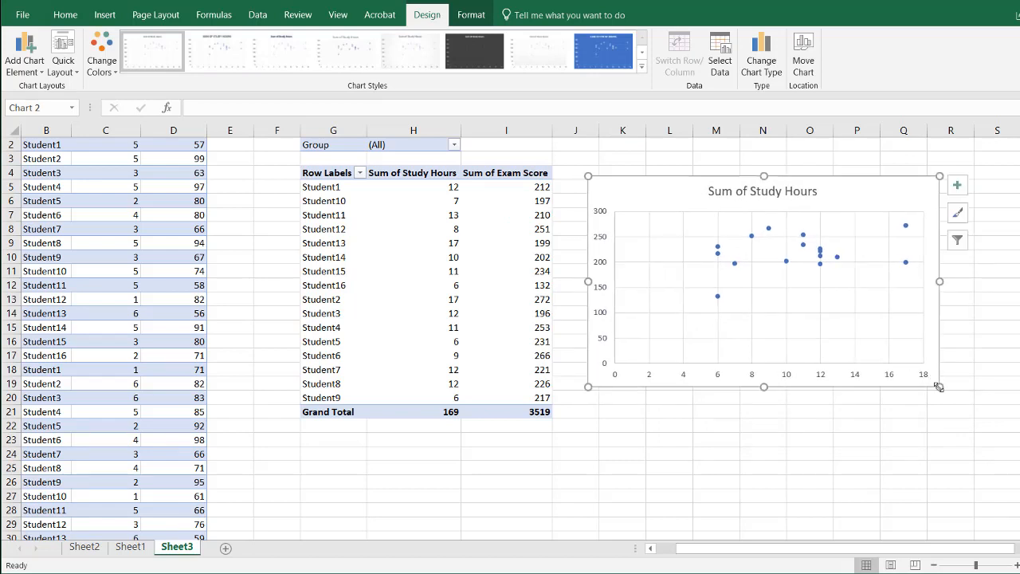
drag(940, 387, 988, 455)
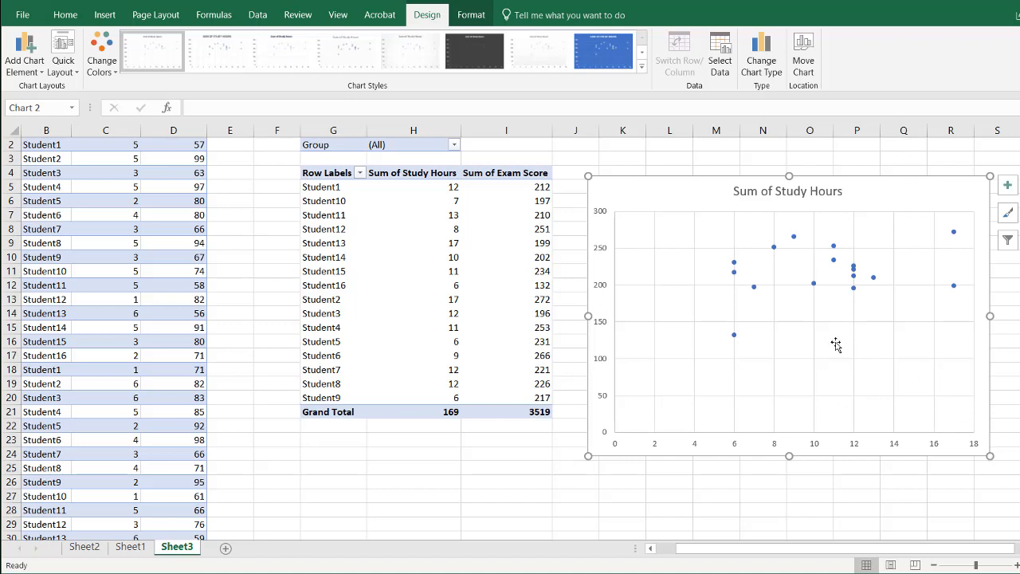
- Change the scatter chart's title to "Study Hours vs. Exam Score"
click(768, 192)
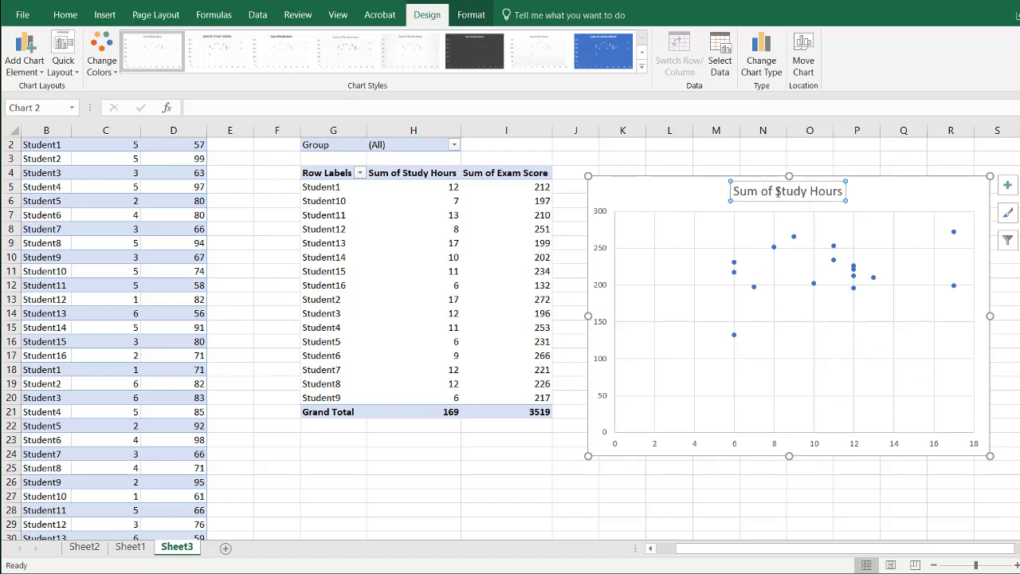
click(778, 192)
key(BackSpace)
key(BackSpace)
key(BackSpace)
key(BackSpace)
key(BackSpace)
key(BackSpace)
key(BackSpace)
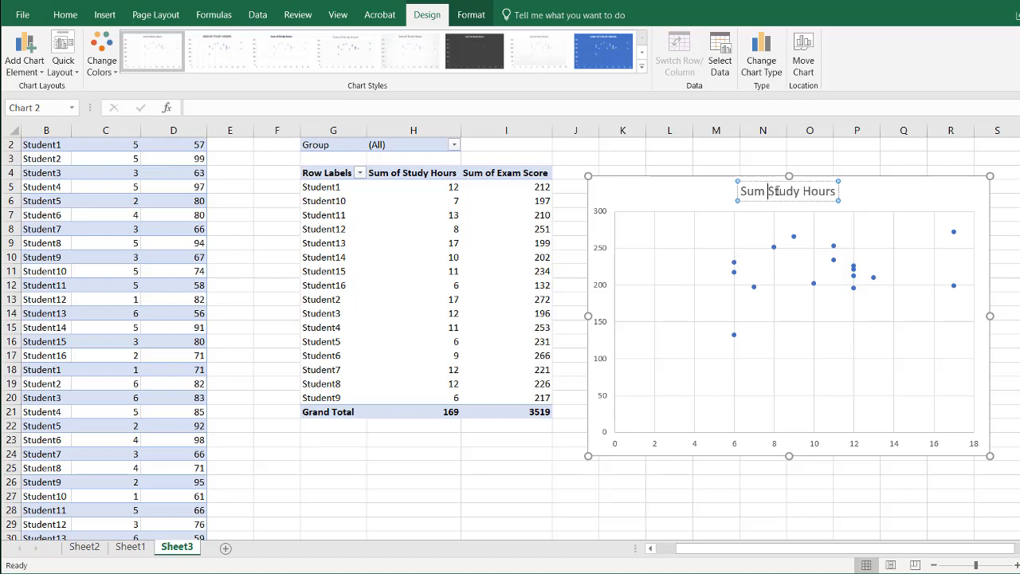
click(823, 192)
click(821, 191)
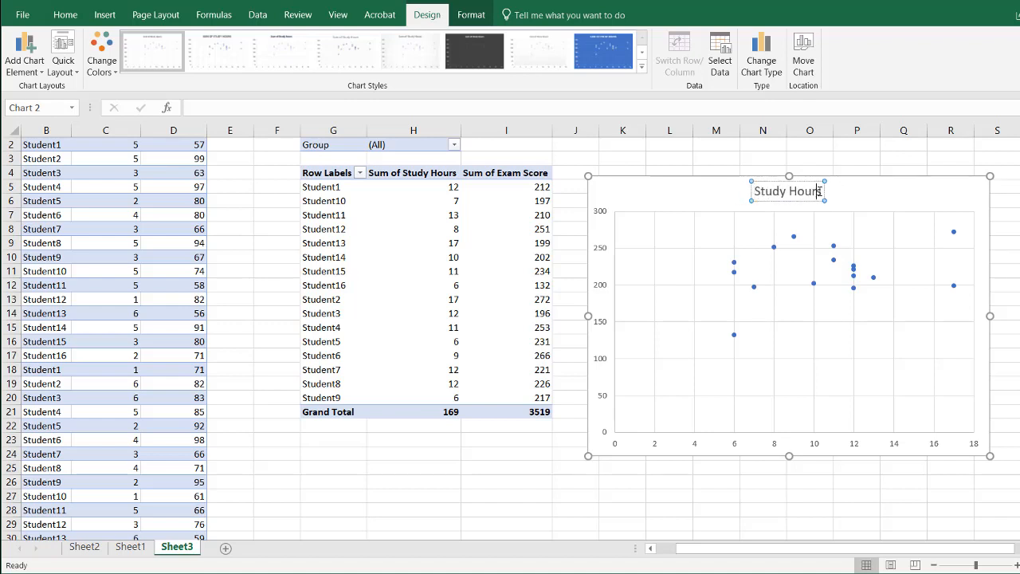
text(vs.)
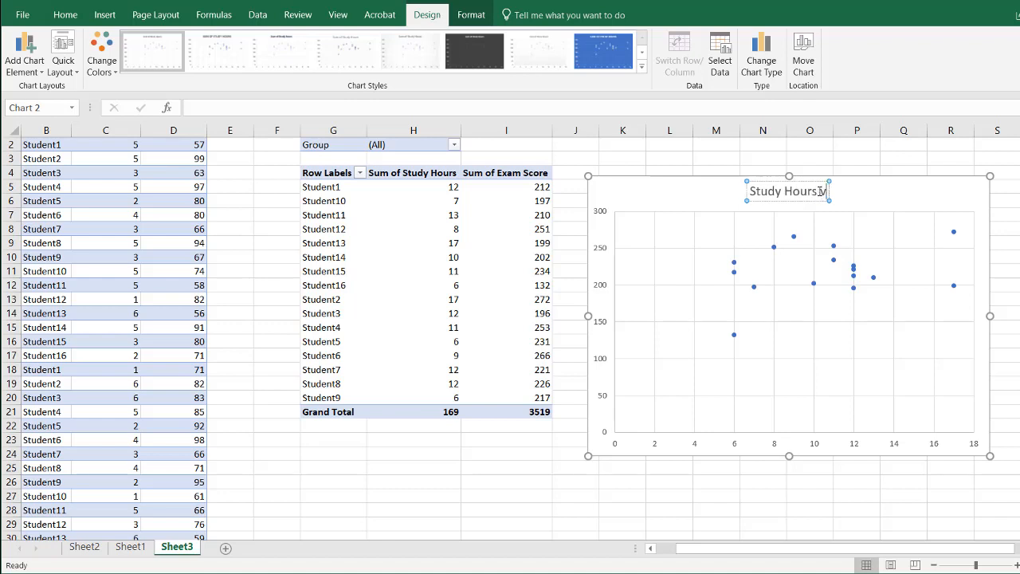
text( Exm)
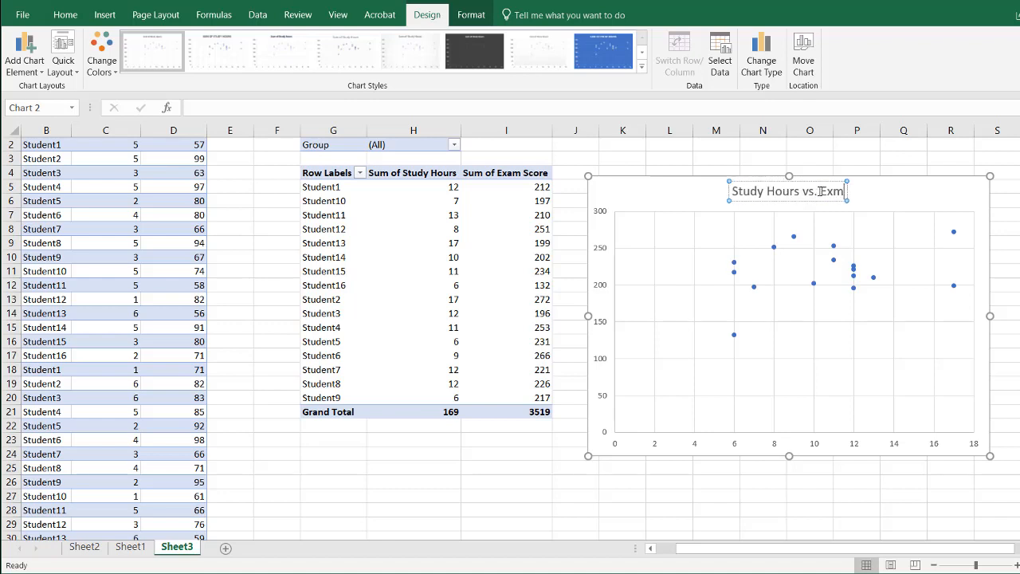
key(BackSpace)
text(am Sc)
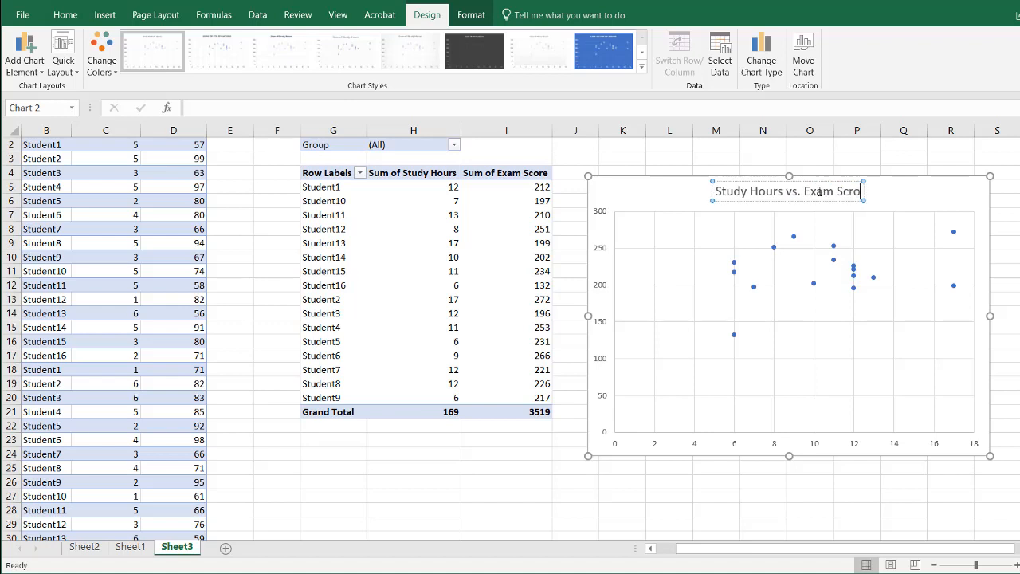
text(ore)
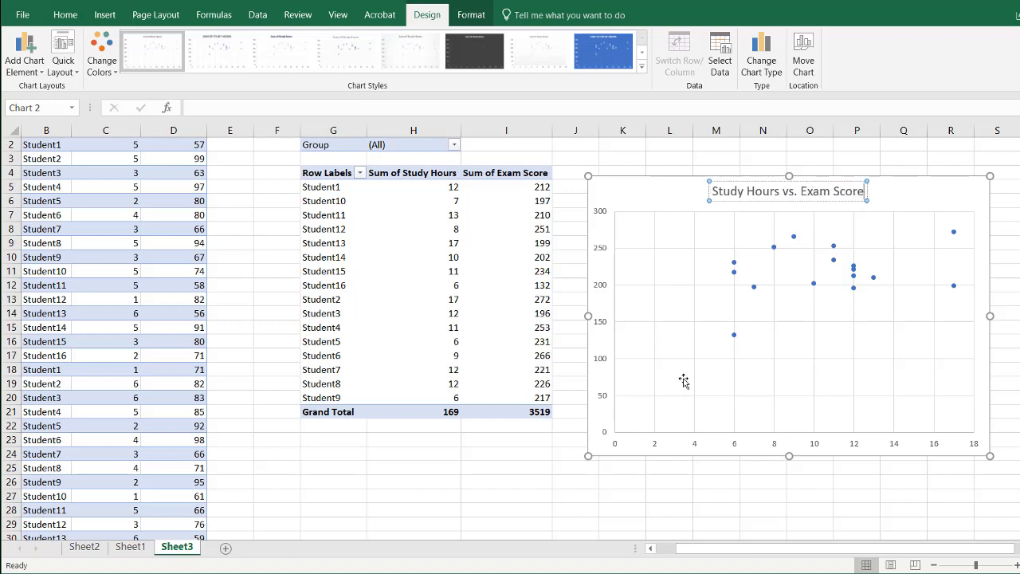
click(525, 492)
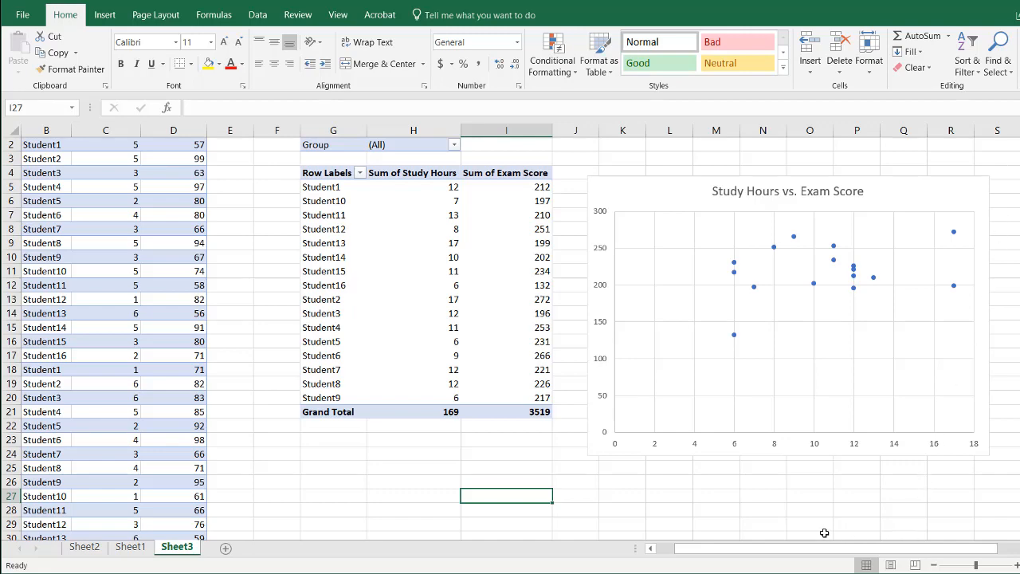
- Add a slicer for the PivotTable's Group field, shorten it to fit its three entries and place it just below the PivotTable
click(703, 278)
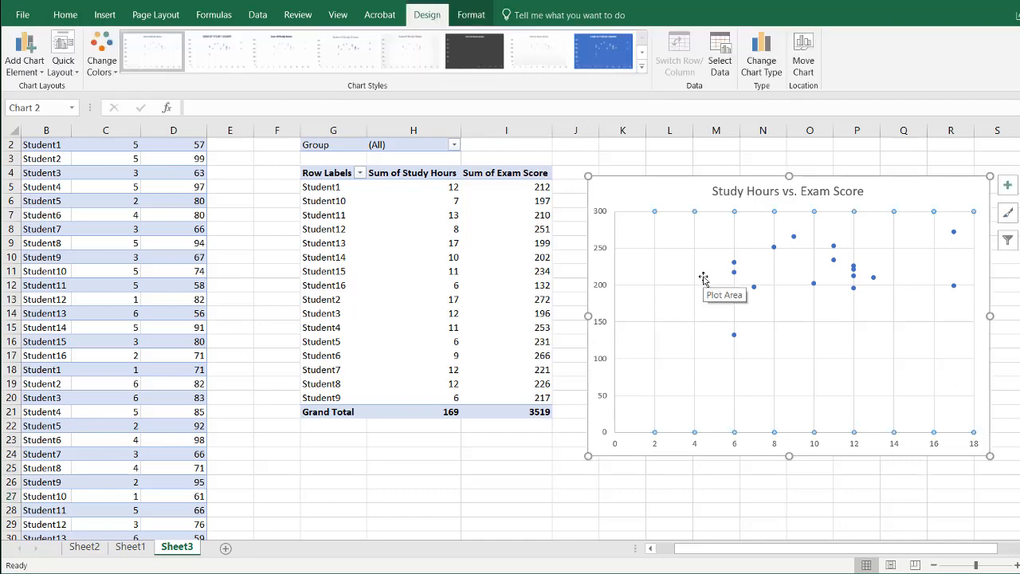
click(427, 259)
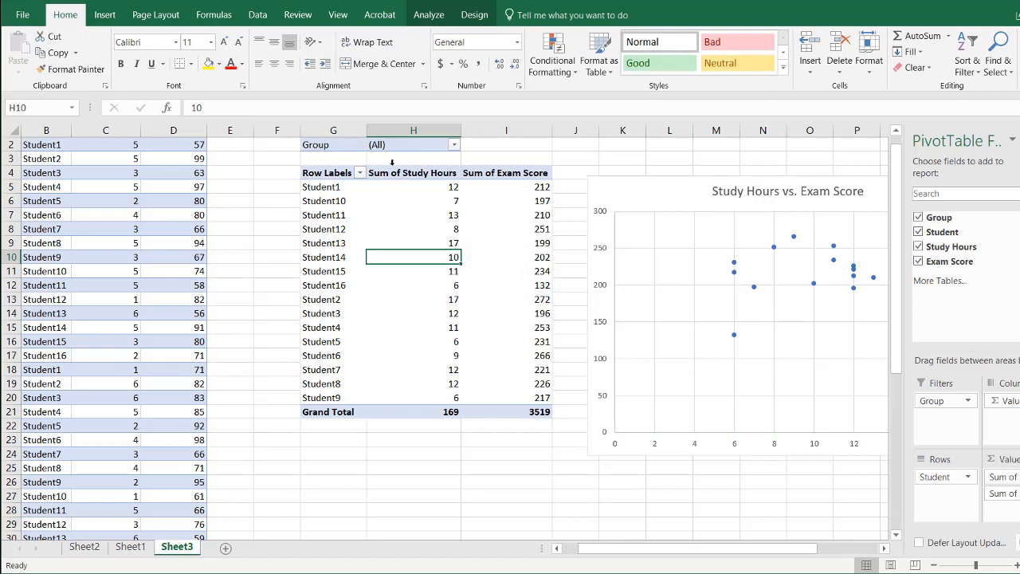
right_click(938, 223)
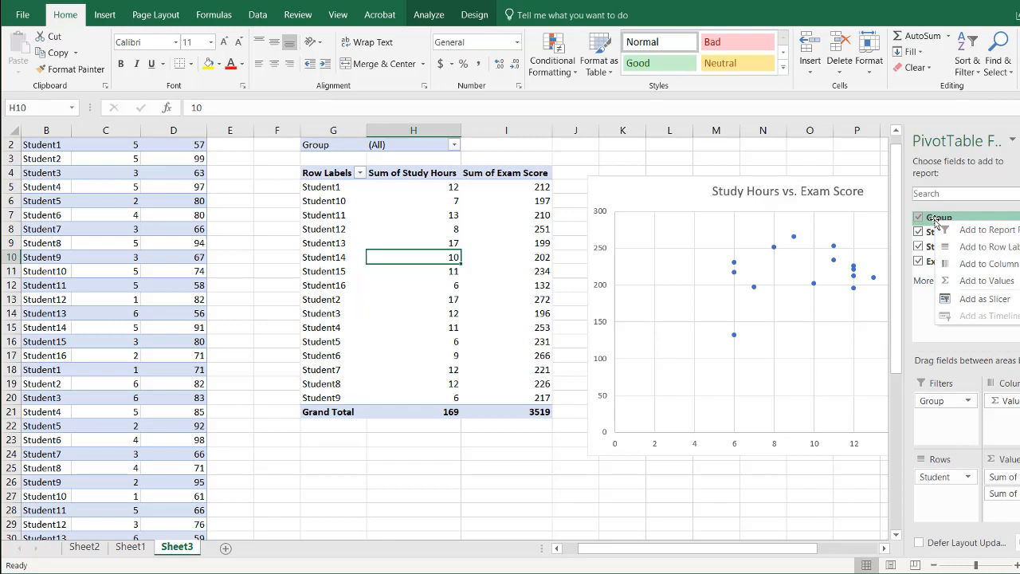
click(987, 299)
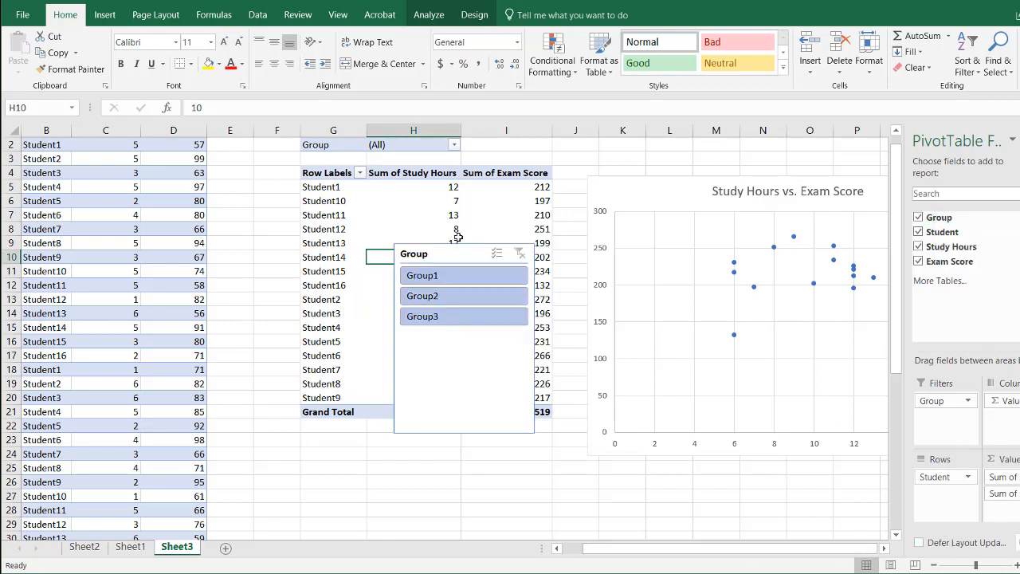
drag(456, 243, 645, 413)
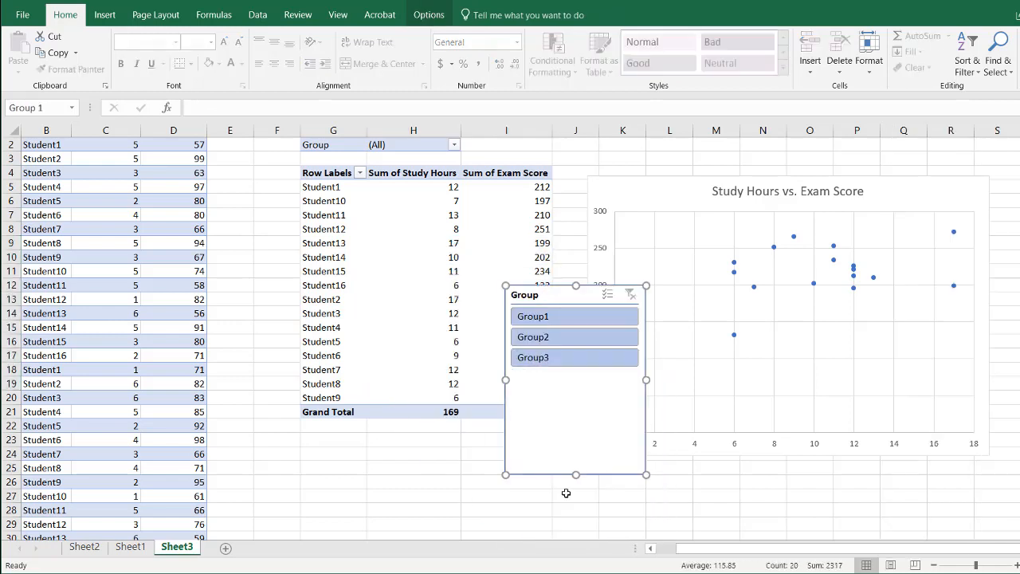
drag(574, 475, 576, 375)
drag(586, 288, 494, 431)
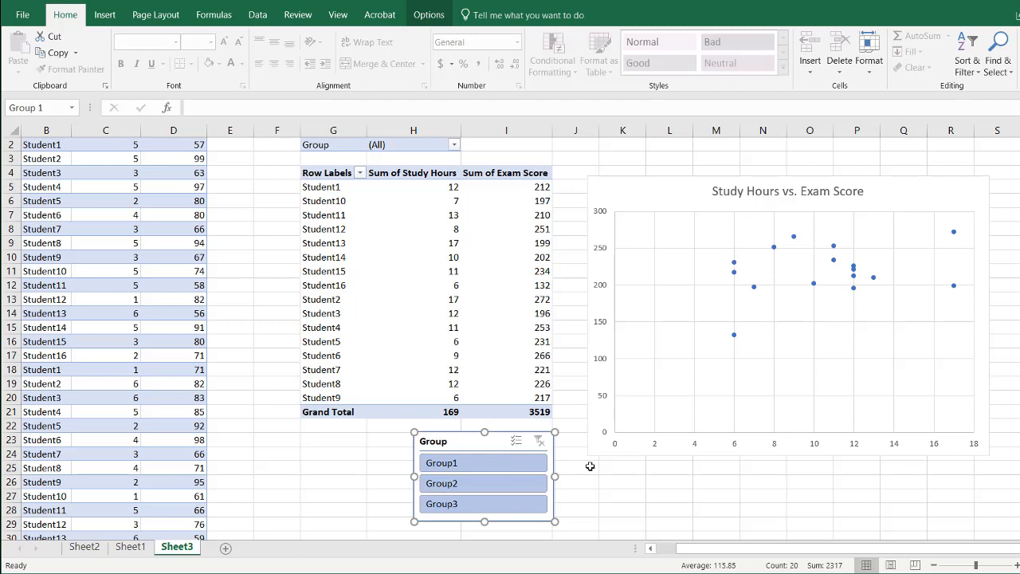
- Filter by Group1 and by Group2 with the slicer, checking the plotted points against the PivotTable rows and grand total each time
click(494, 468)
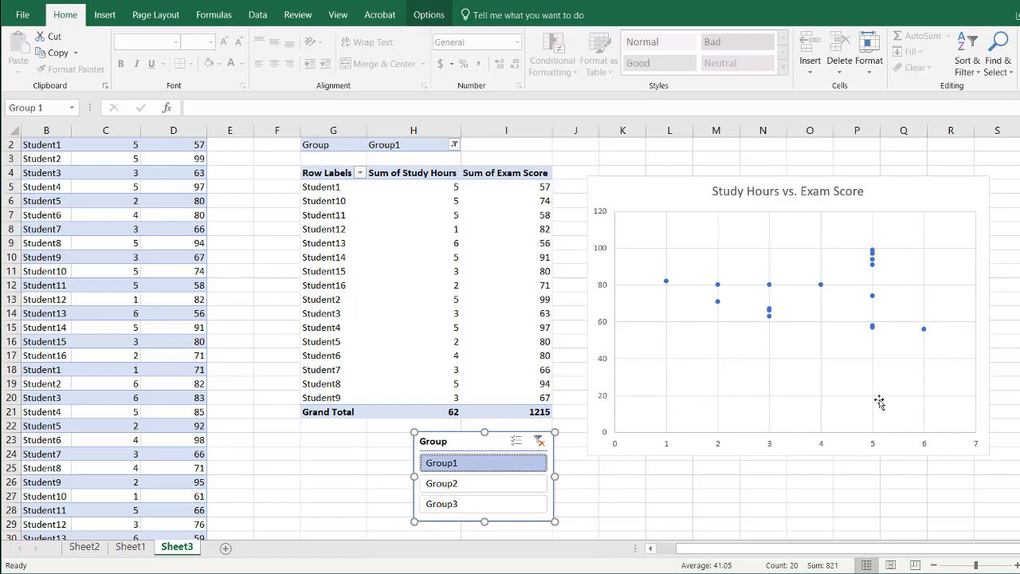
mouse_move(873, 332)
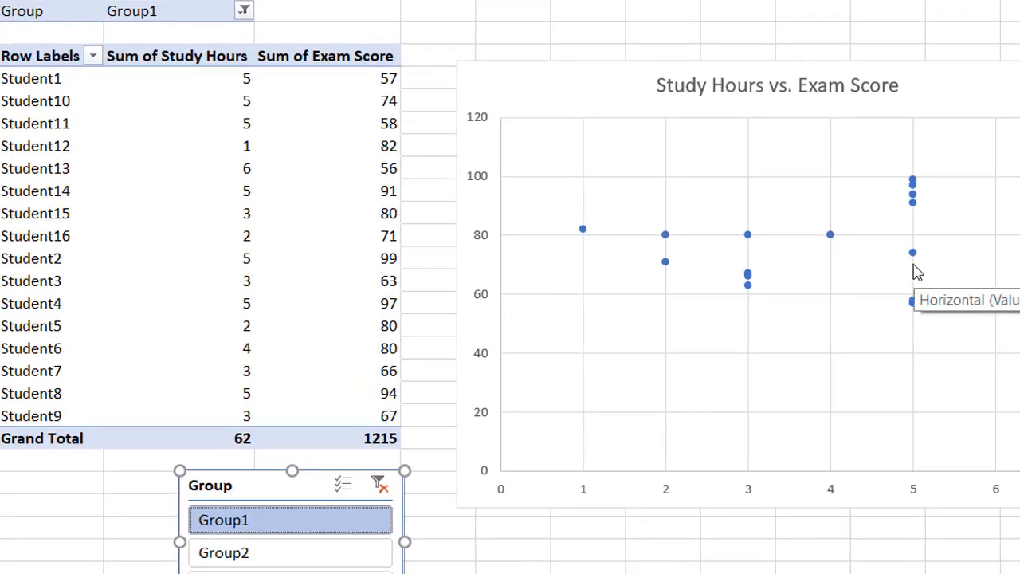
mouse_move(915, 253)
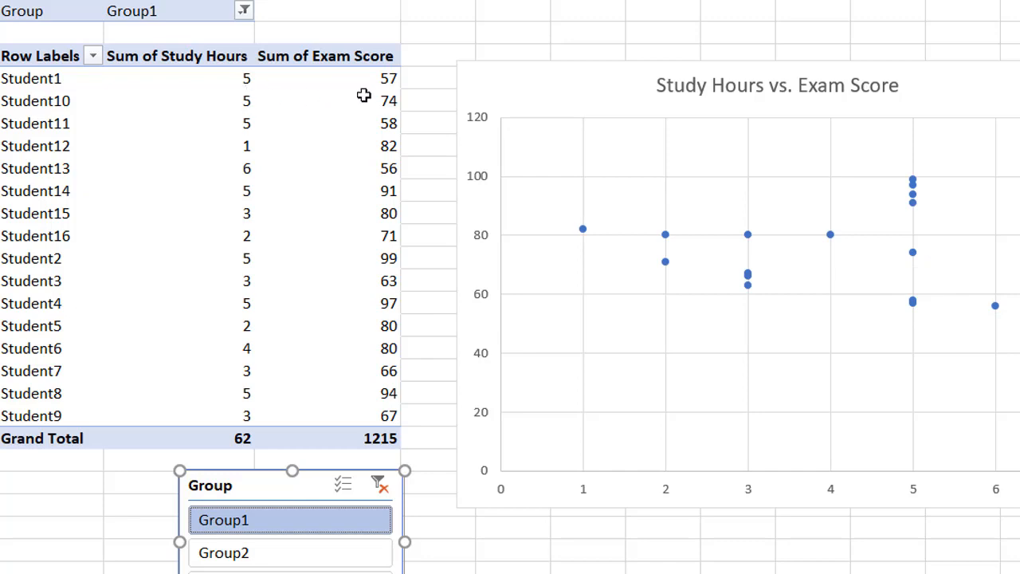
click(303, 558)
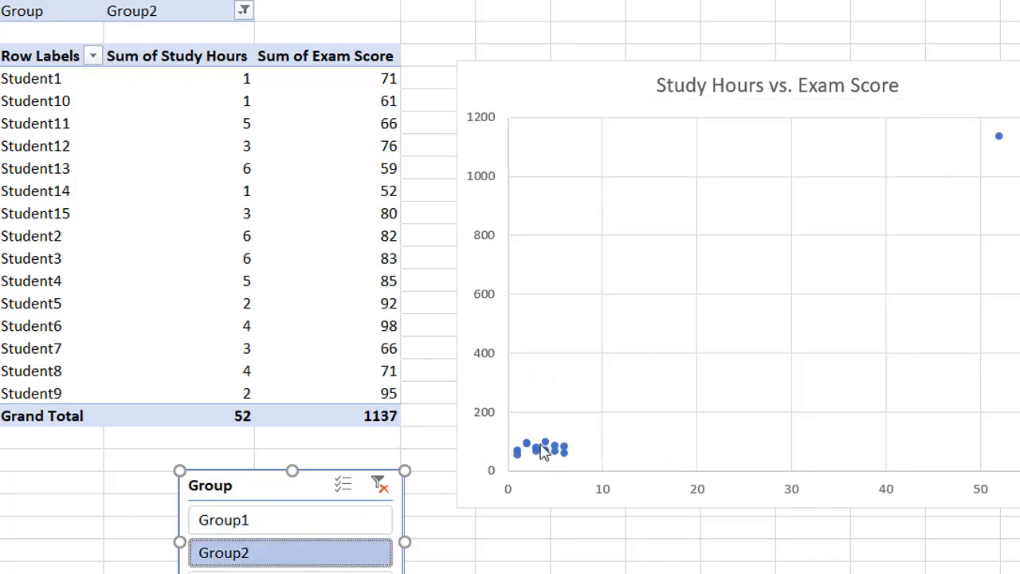
mouse_move(541, 450)
mouse_move(370, 417)
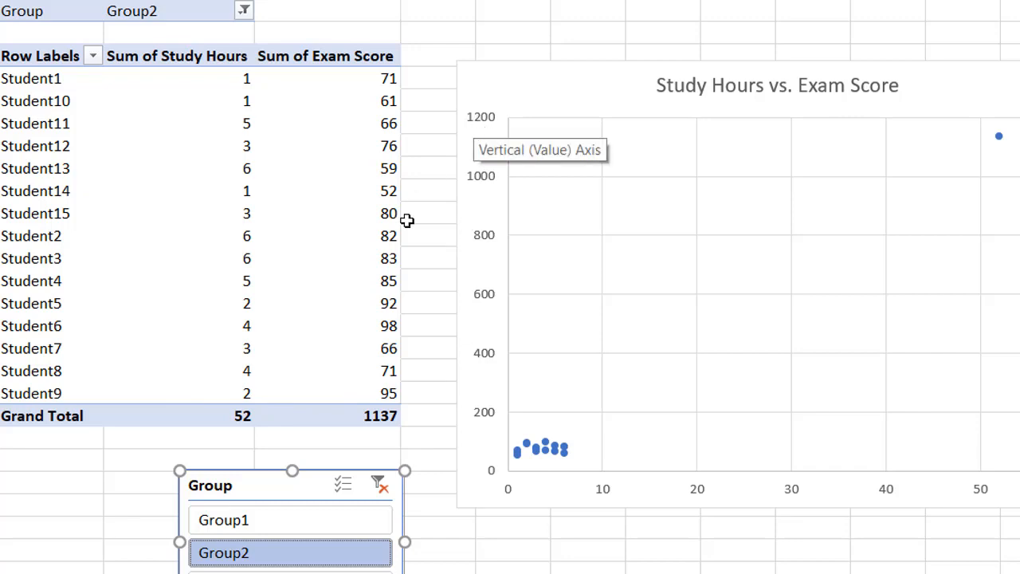
- Turn off the PivotTable's grand totals for rows and columns
click(201, 347)
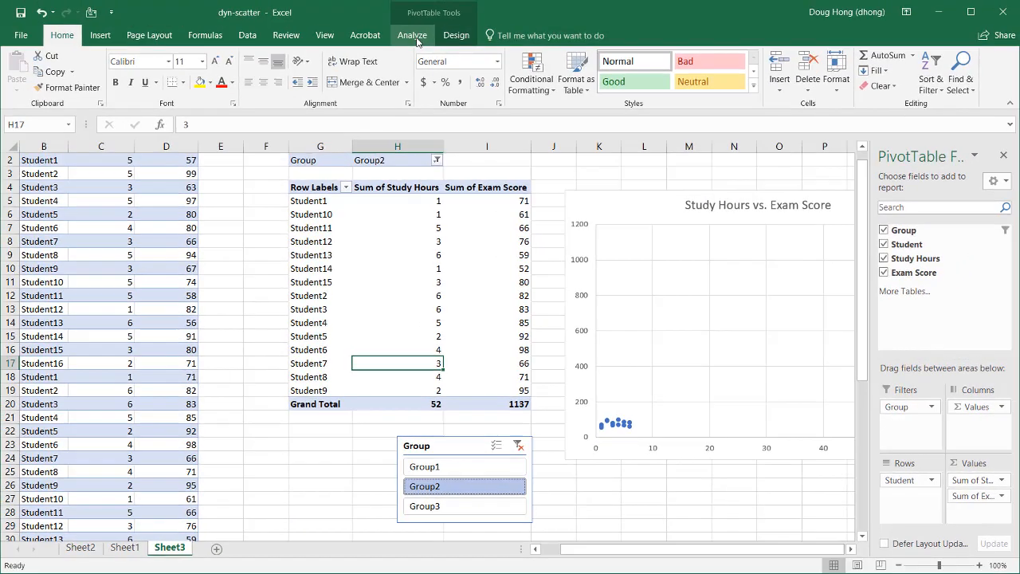
click(412, 35)
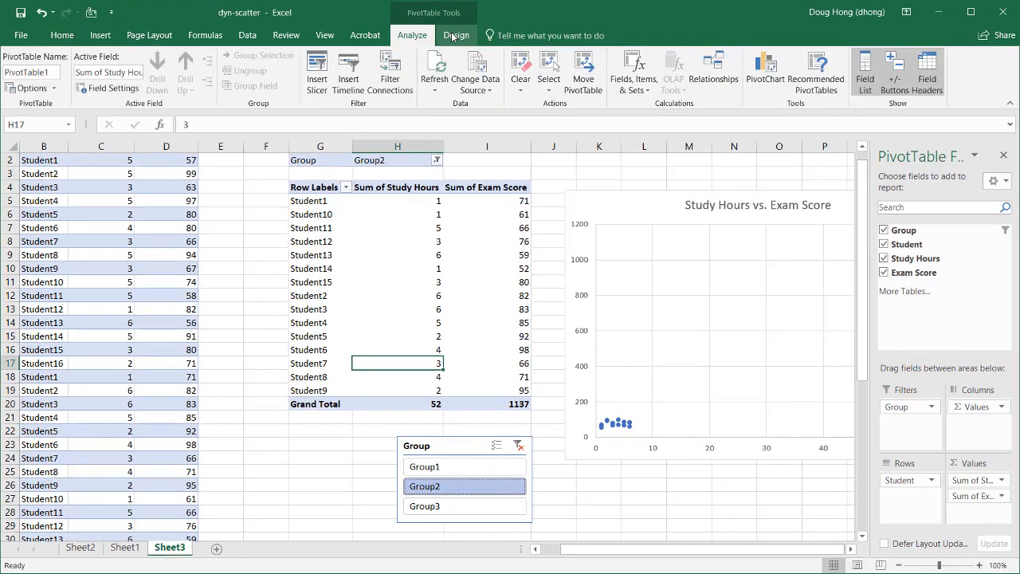
click(452, 35)
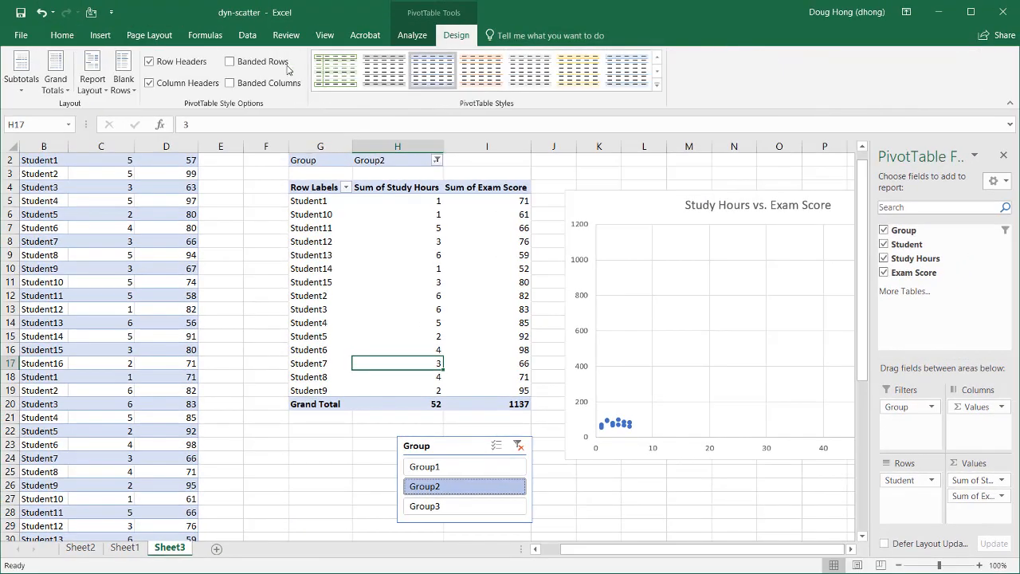
click(55, 76)
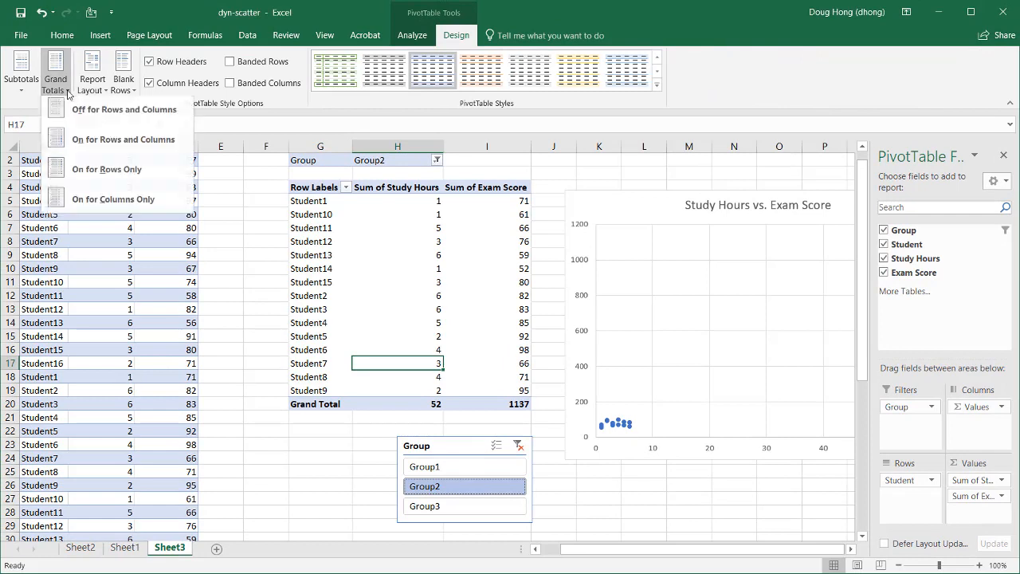
click(110, 124)
- Set the PivotTable not to show subtotals and close its field list
click(24, 89)
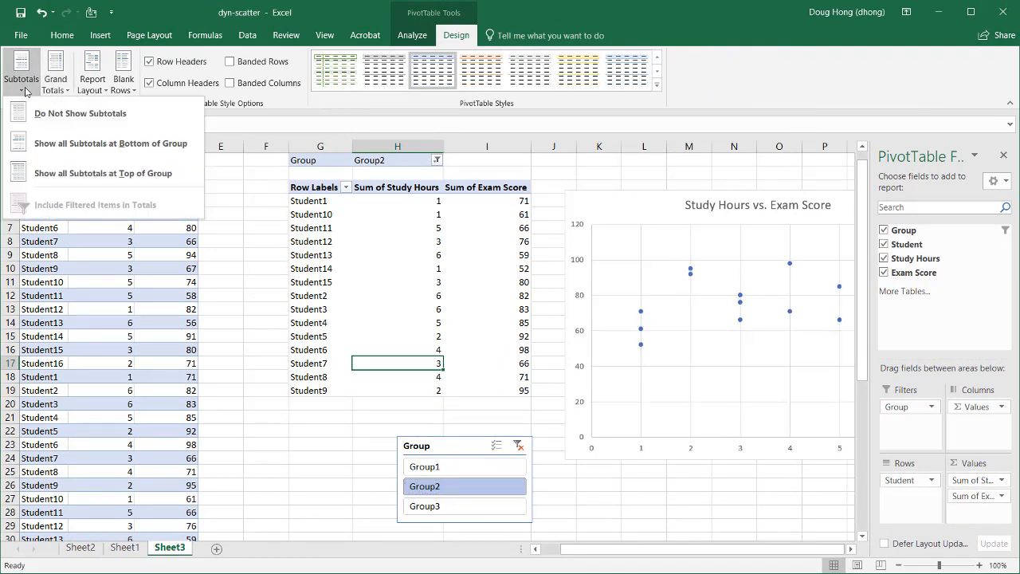
click(39, 126)
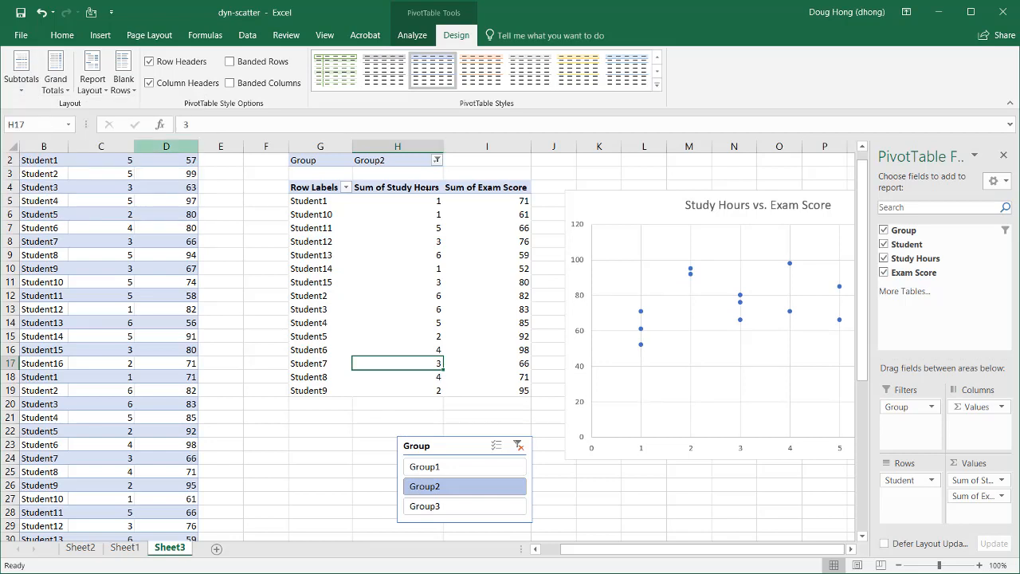
click(1003, 156)
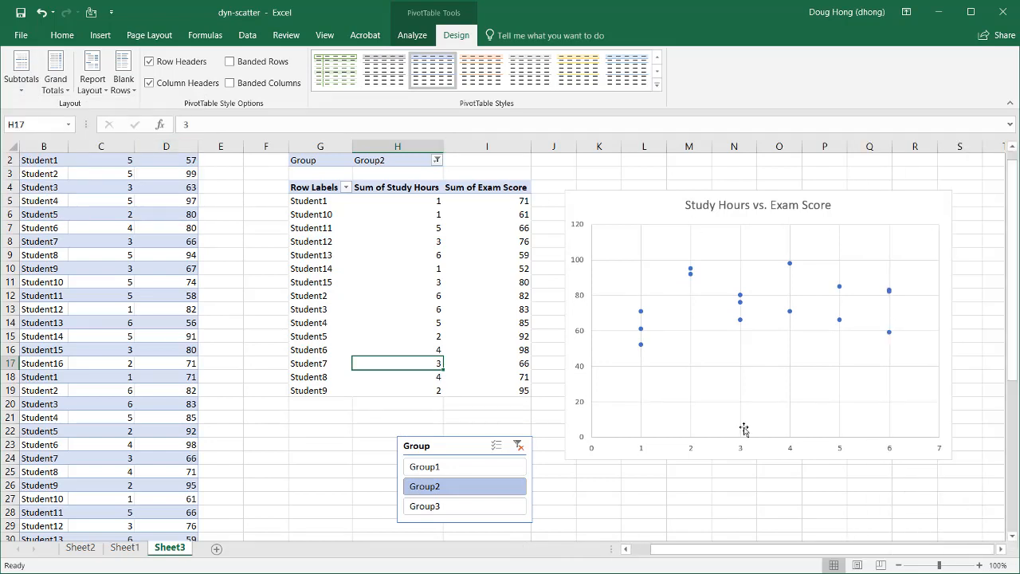
- Switch the Group slicer through Group1, Group2 and Group3 to compare the scatter of each group, ending on Group3
click(479, 468)
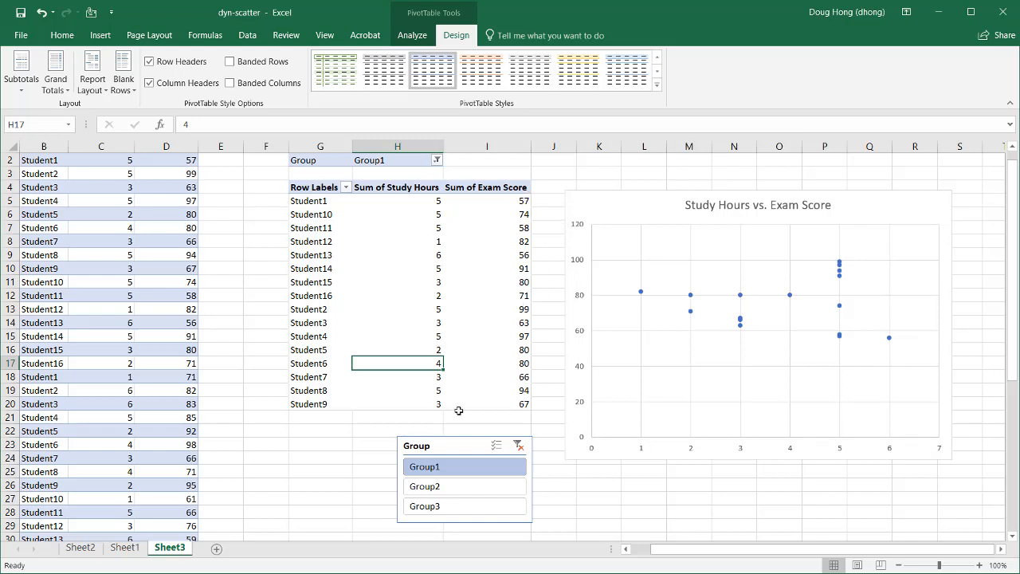
click(446, 487)
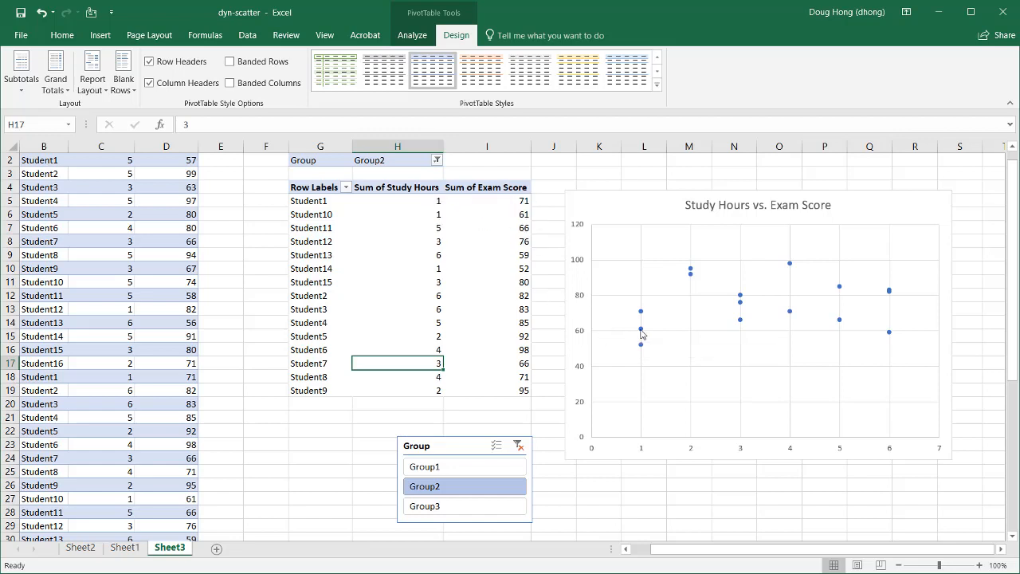
mouse_move(642, 333)
click(472, 507)
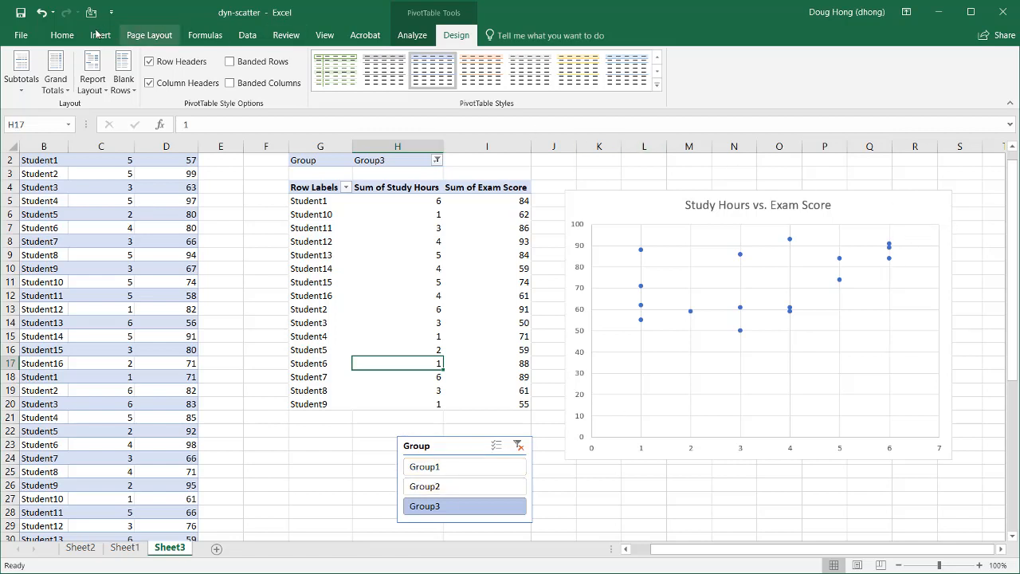
- Insert an empty text box inside the chart area, just after the Study Hours vs. Exam Score title
click(64, 37)
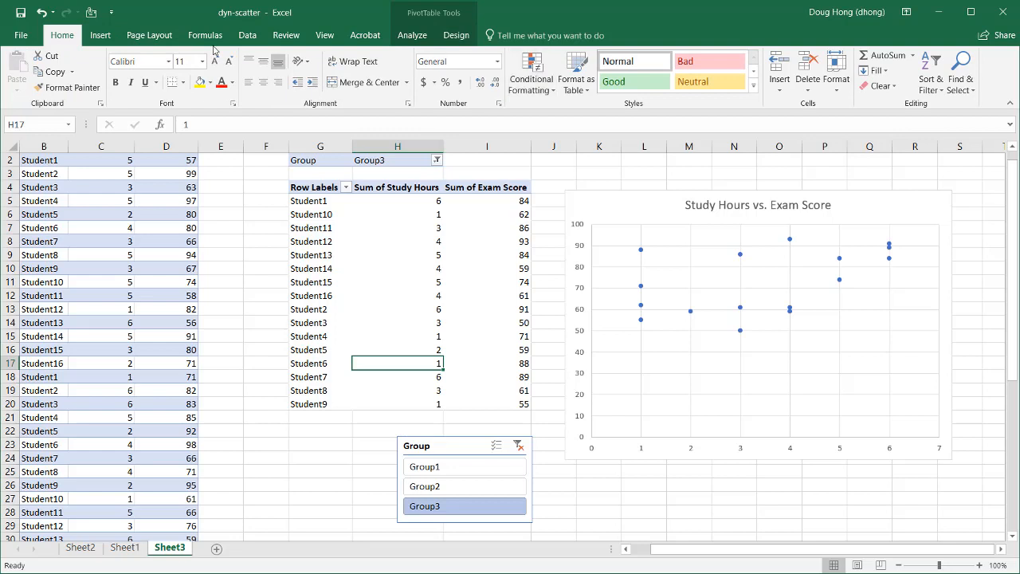
click(100, 36)
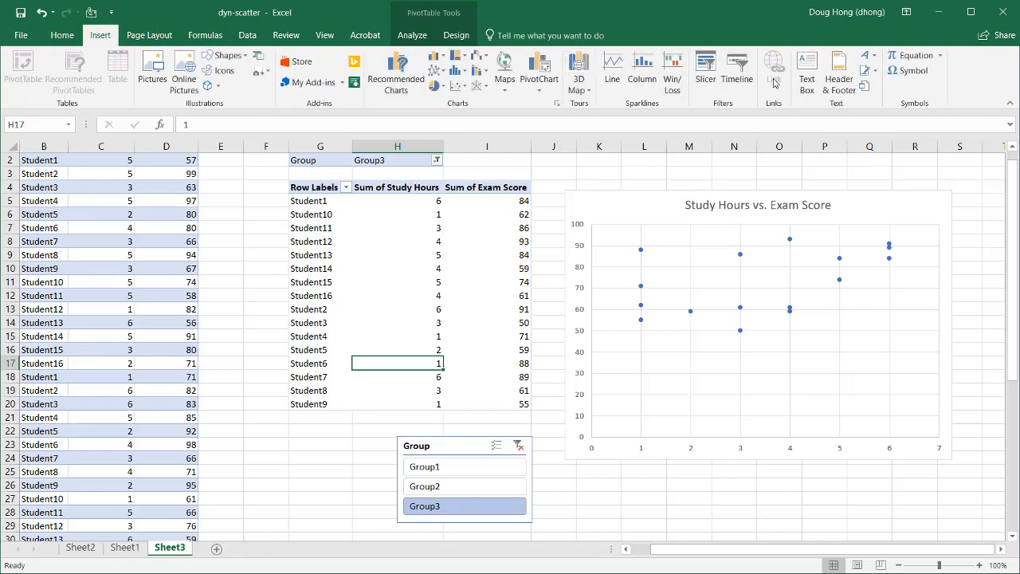
click(806, 70)
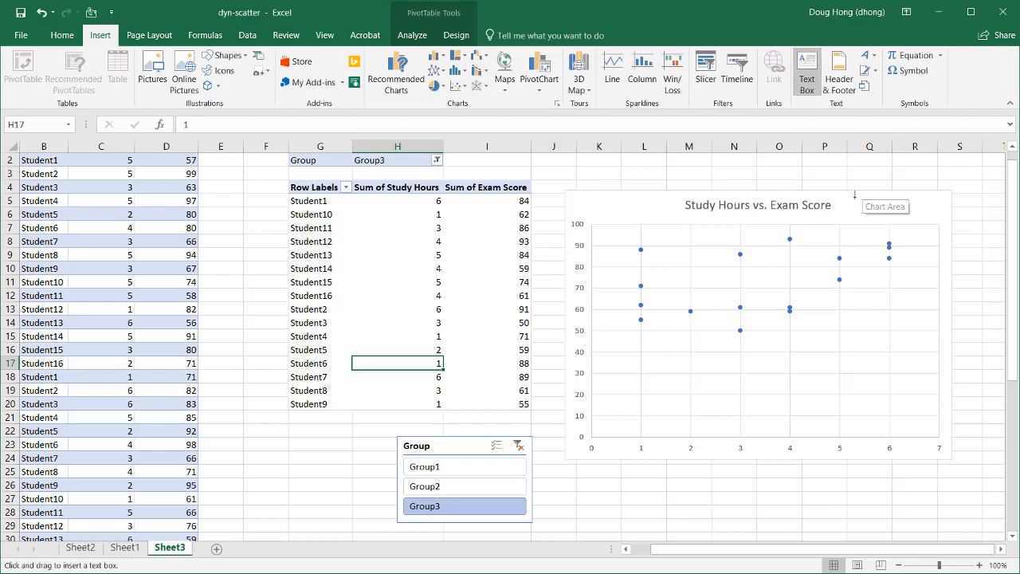
mouse_move(852, 200)
mouse_down()
mouse_move(911, 238)
mouse_move(928, 217)
mouse_up()
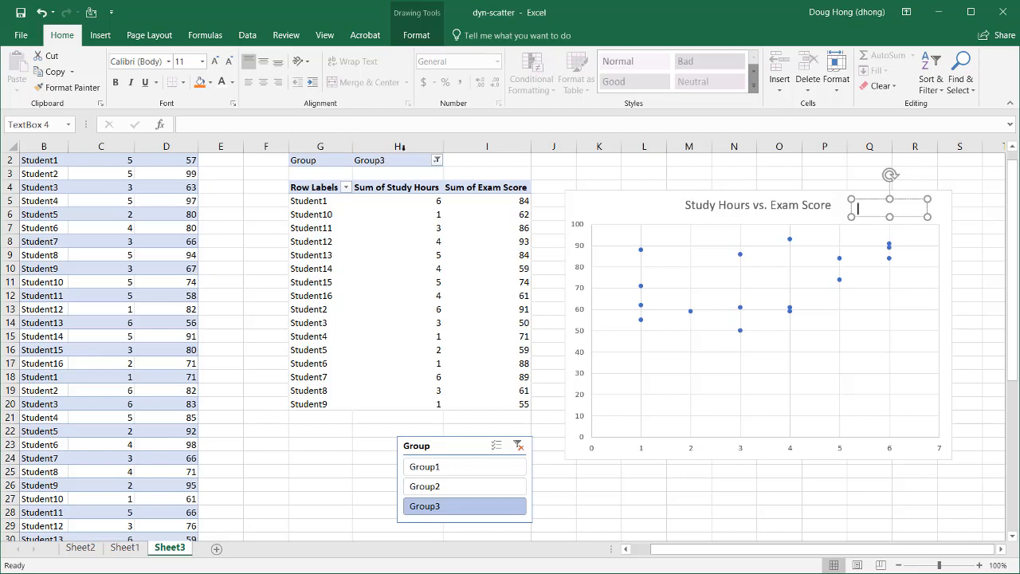
- Link the text box to the PivotTable's Group filter cell, =$H$2, and test it by filtering to Group2 and Group1
click(501, 127)
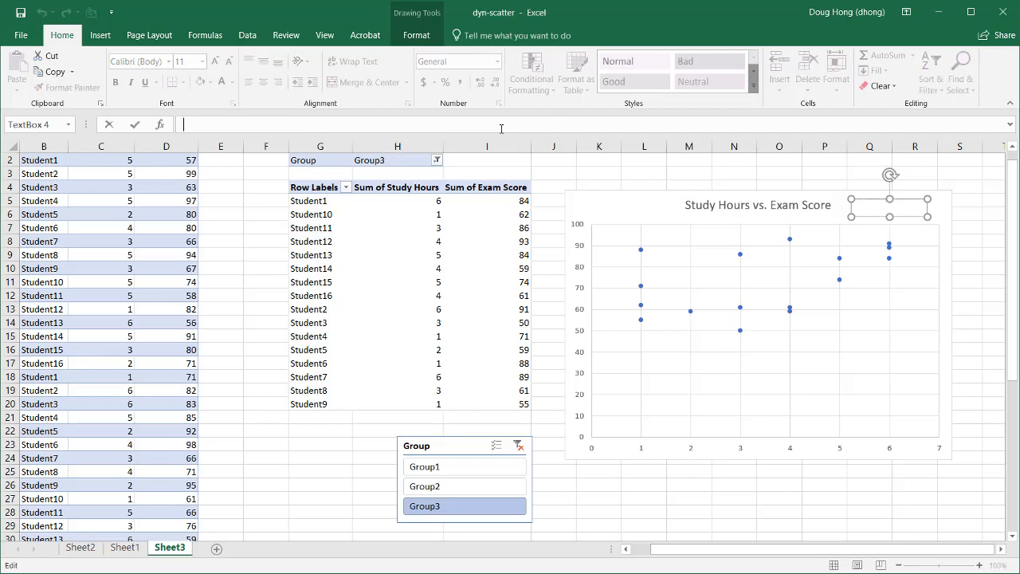
text(=)
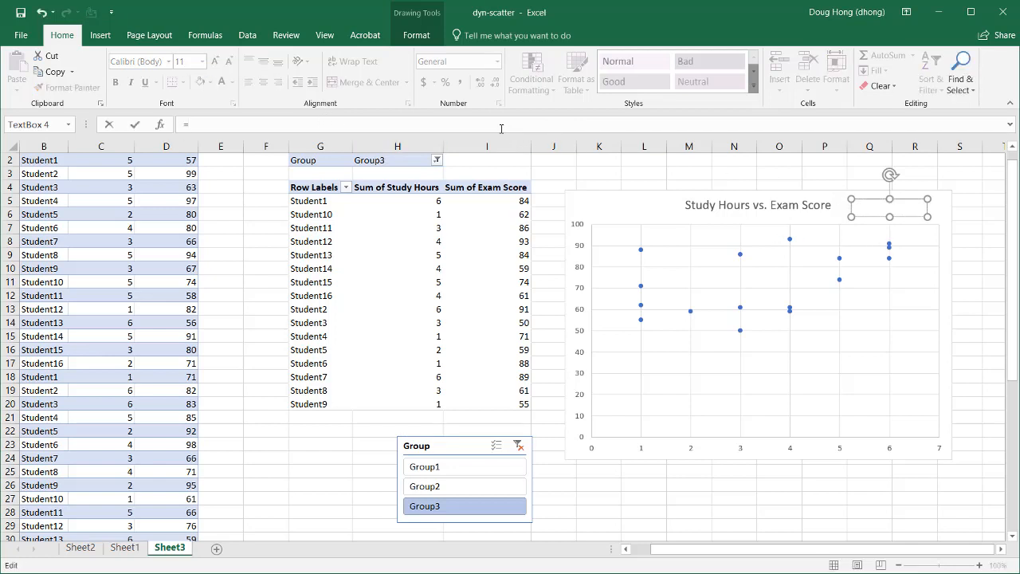
click(406, 161)
key(Return)
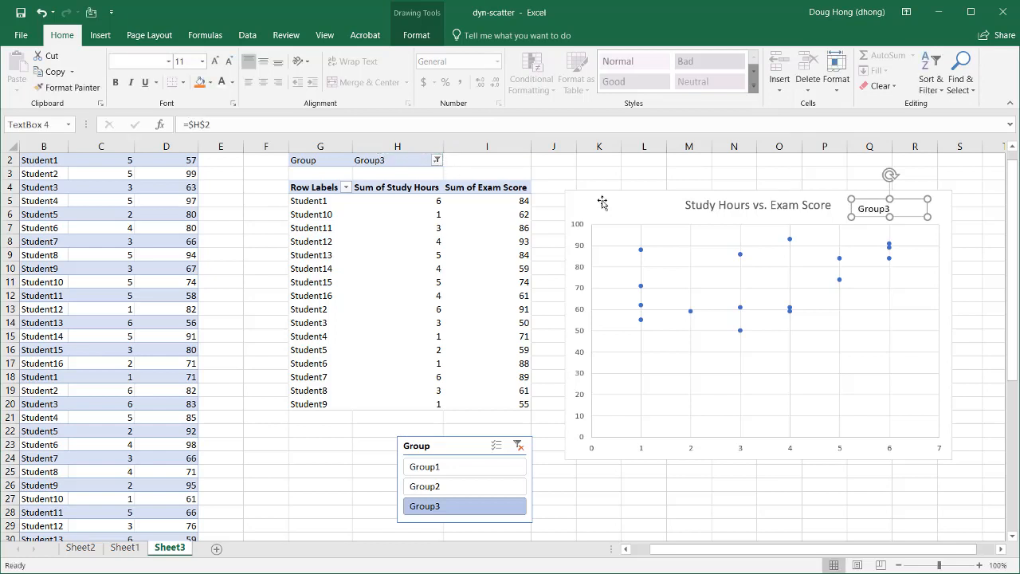
click(466, 486)
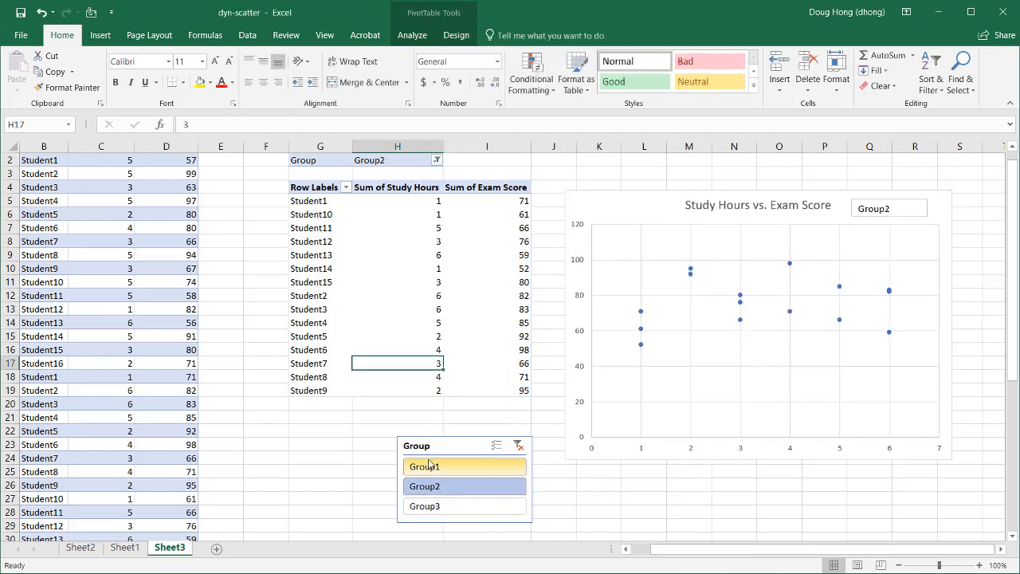
click(430, 468)
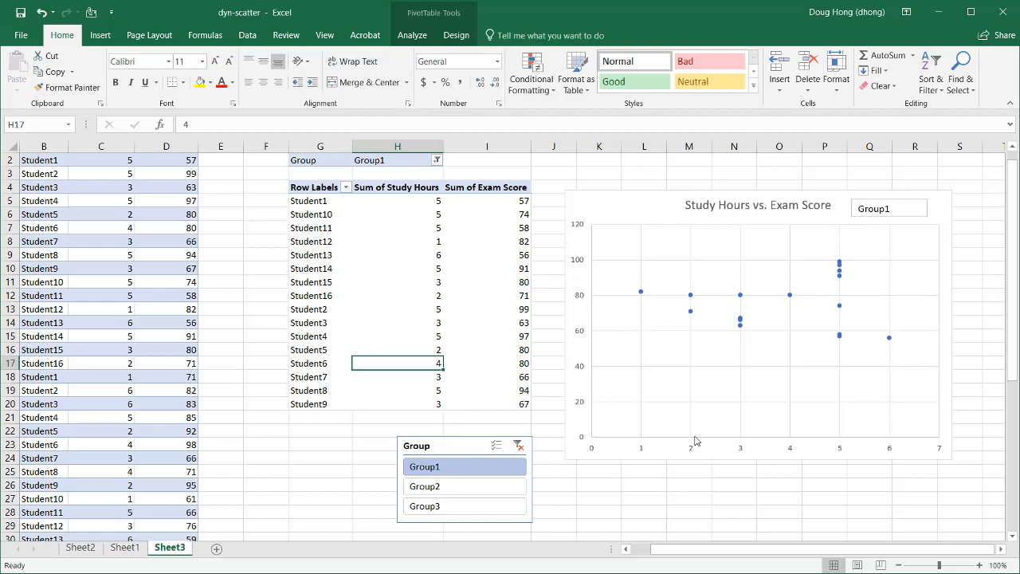
- Add primary horizontal and primary vertical axis titles to the scatter chart
click(949, 239)
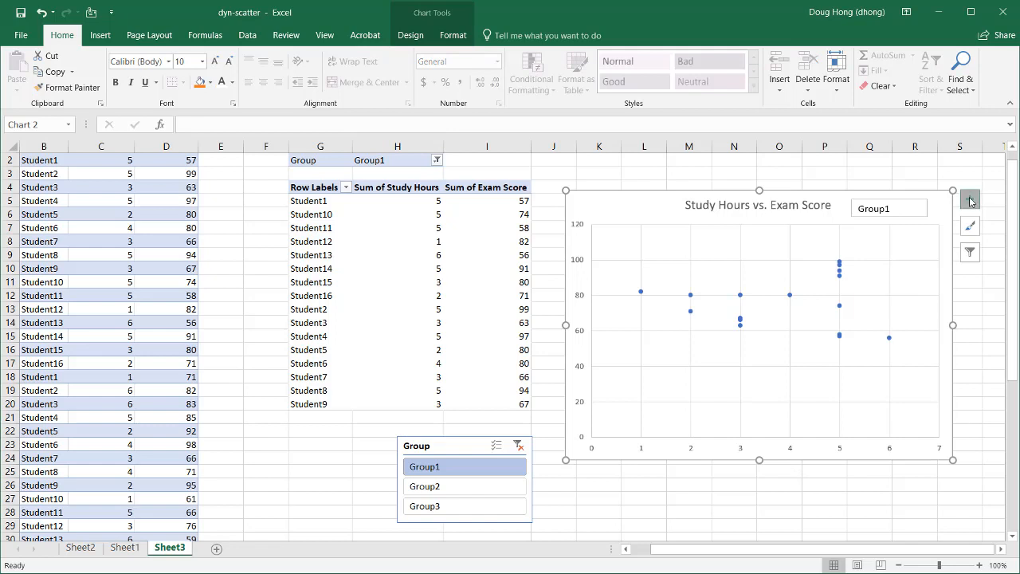
click(970, 200)
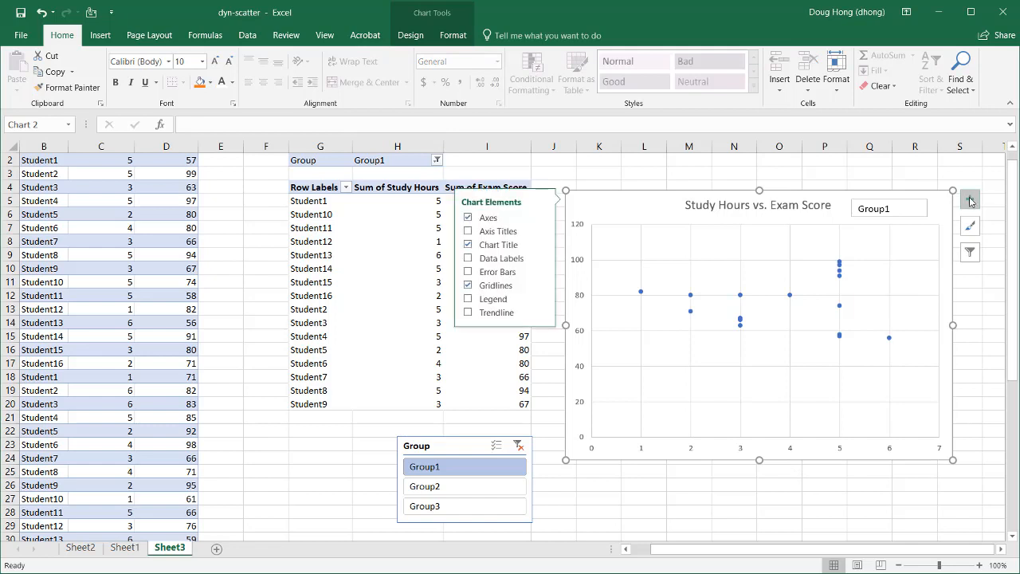
click(541, 231)
click(567, 235)
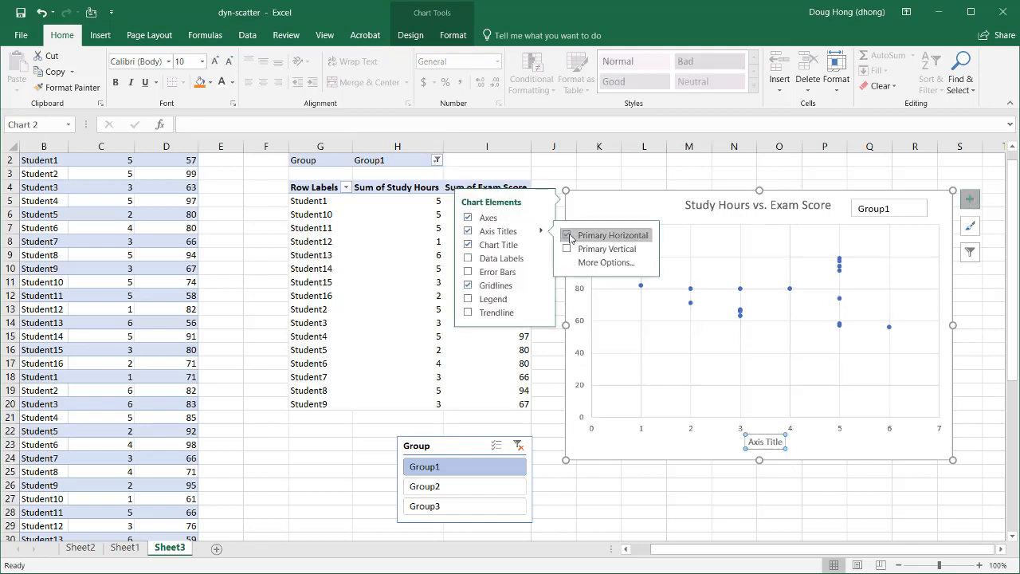
click(567, 250)
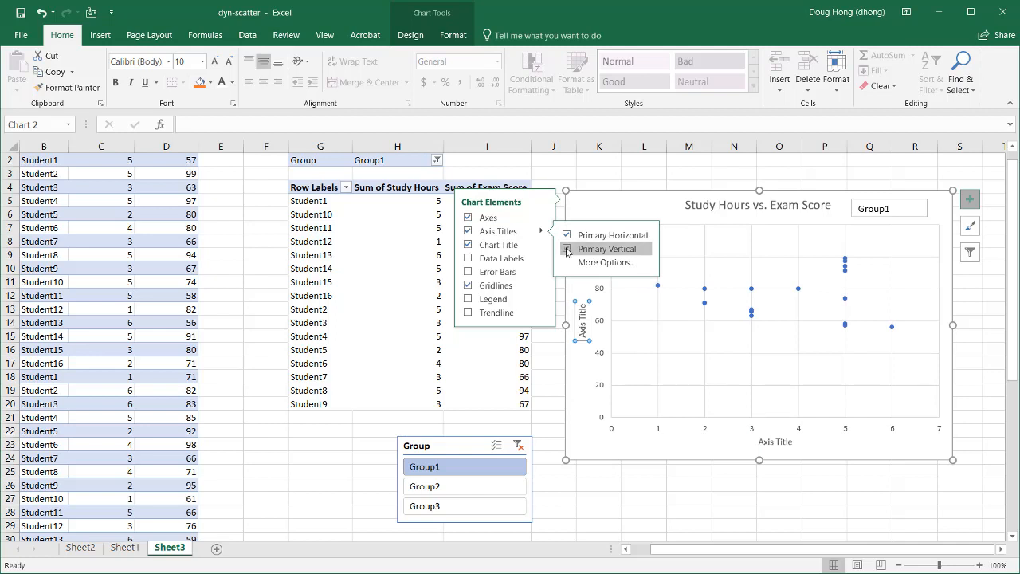
click(705, 531)
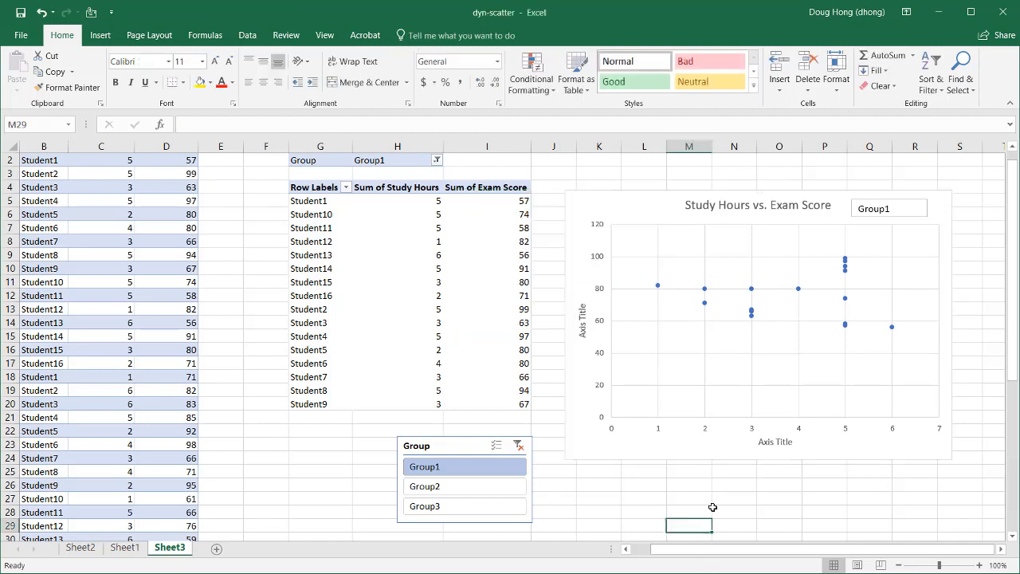
- Replace the horizontal axis title's placeholder text with "Study Hours"
double_click(773, 443)
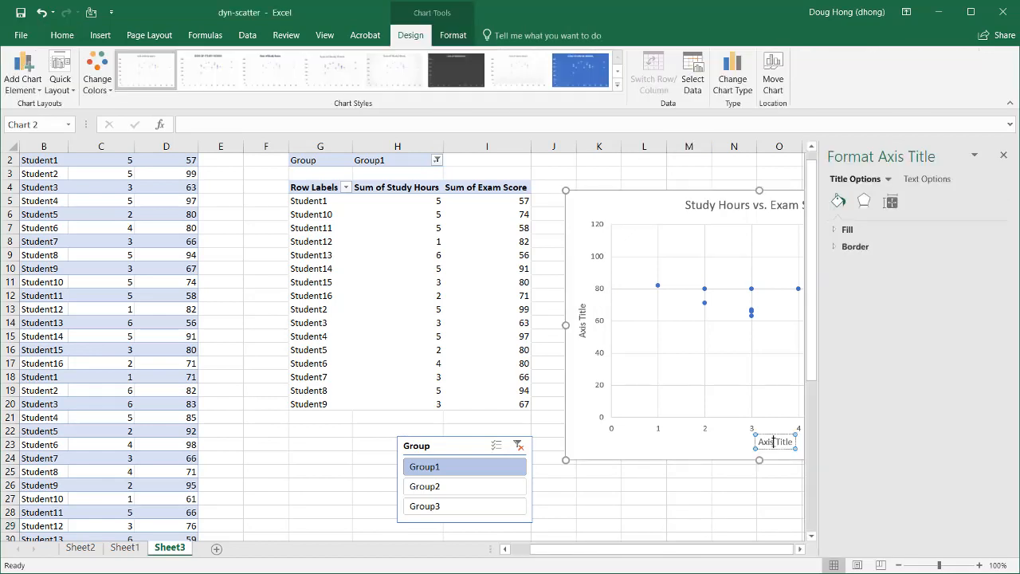
click(1004, 154)
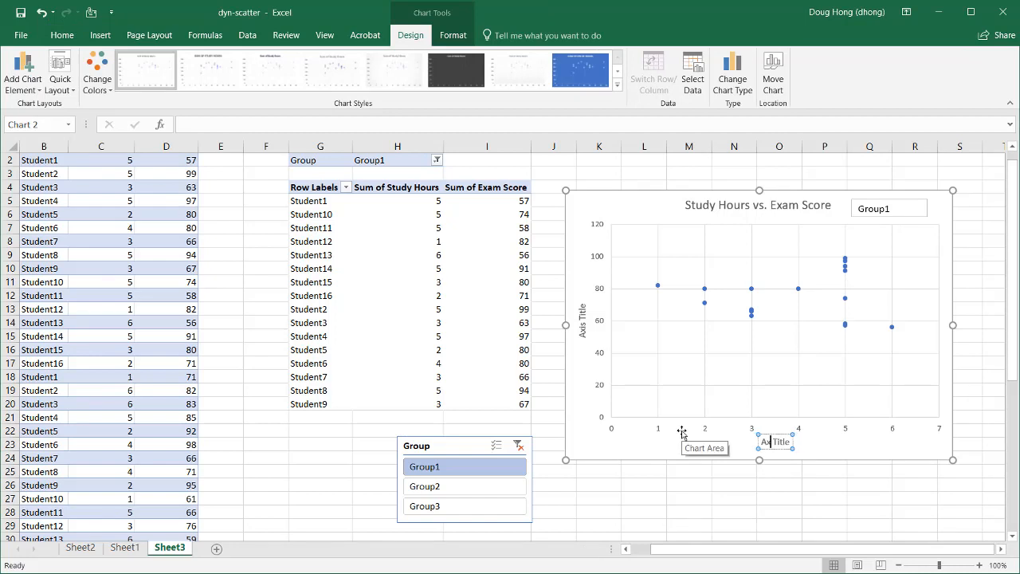
key(BackSpace)
key(BackSpace)
key(Delete)
key(Delete)
key(Delete)
key(Delete)
key(Delete)
key(Delete)
key(Delete)
key(Delete)
text(Study Hours)
- Replace the vertical axis title's placeholder text with "Exam Score"
click(582, 321)
double_click(583, 319)
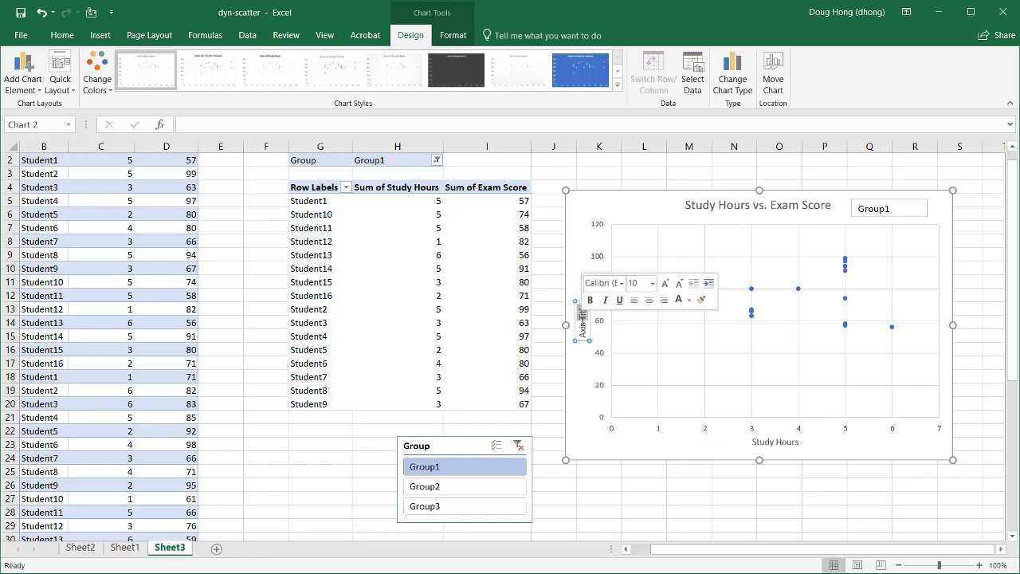
key(BackSpace)
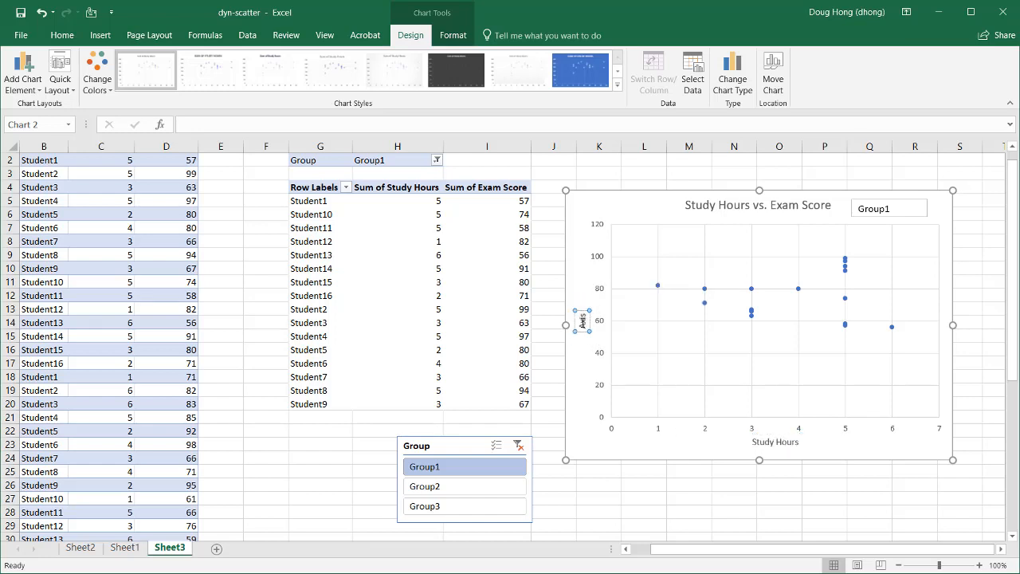
key(BackSpace)
key(BackSpace)
key(BackSpace)
key(BackSpace)
text(Exam Score)
click(672, 529)
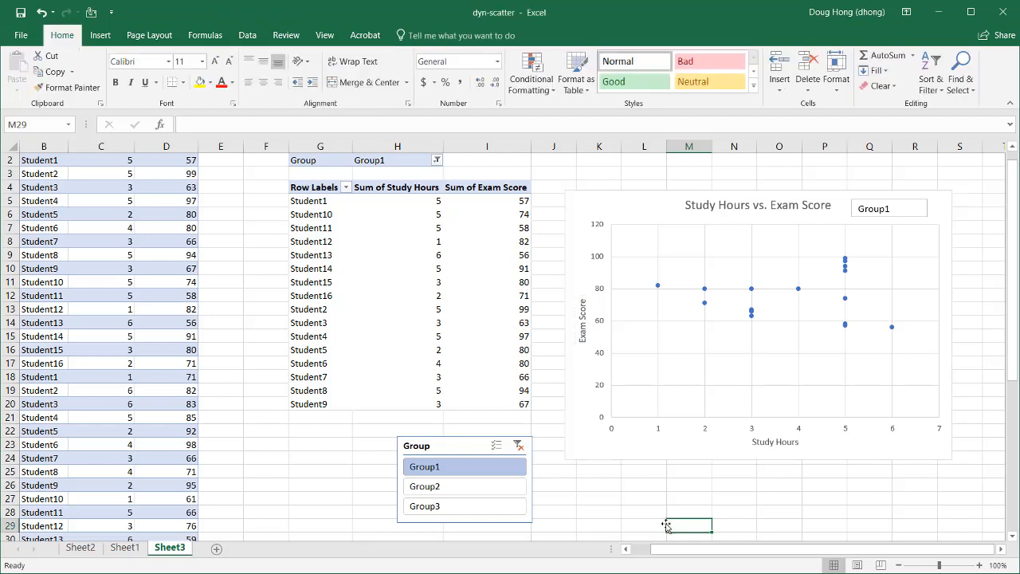
- Filter by Group2 and then Group3 with the slicer, checking the chart's points and group label each time
click(457, 494)
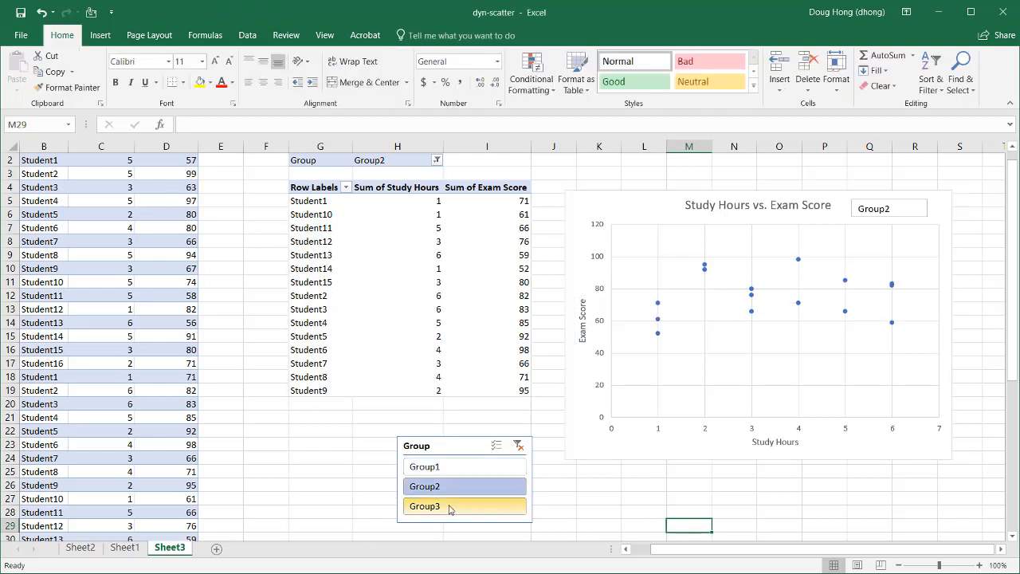
click(450, 508)
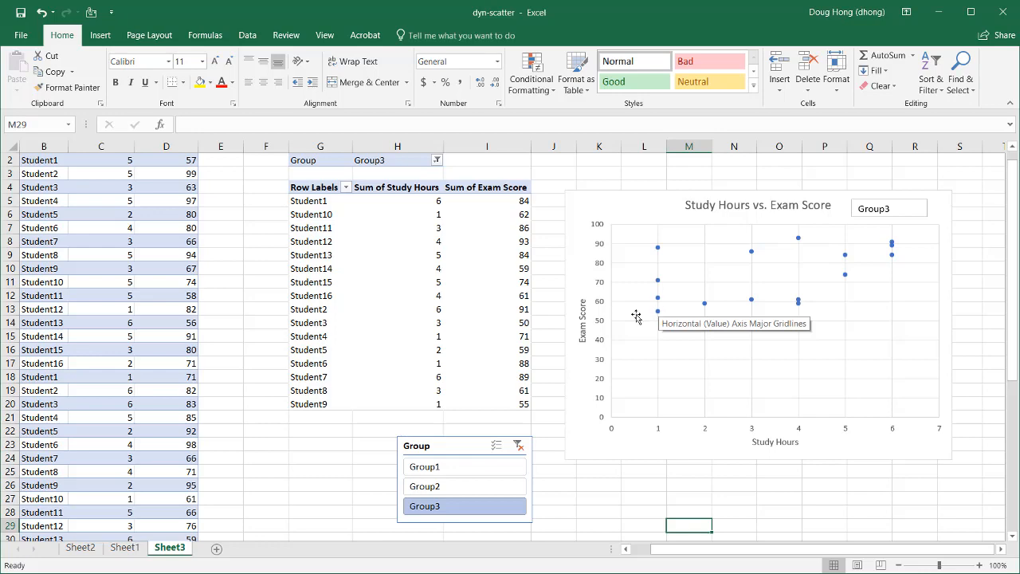
scroll(269, 432, up, 1)
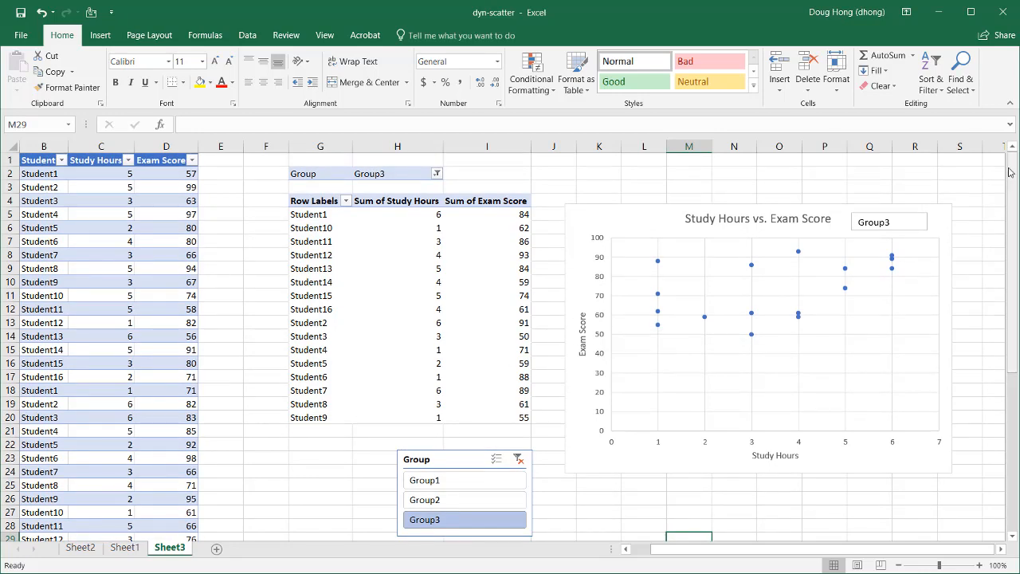
- Move the last six Group3 records, A43:D48, out of the table to the range starting at A51
drag(1016, 175, 1014, 333)
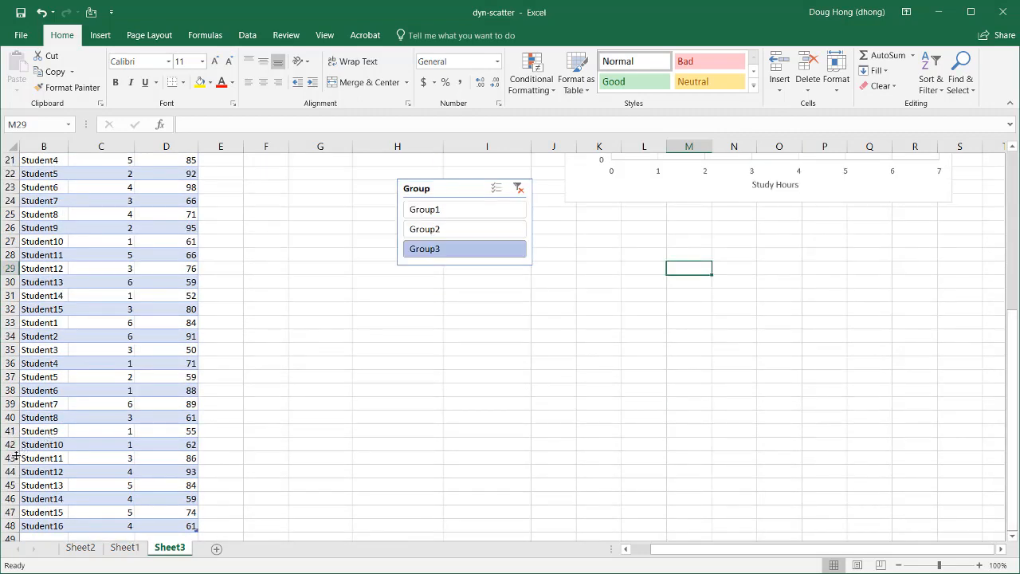
drag(9, 458, 18, 501)
drag(660, 558, 634, 554)
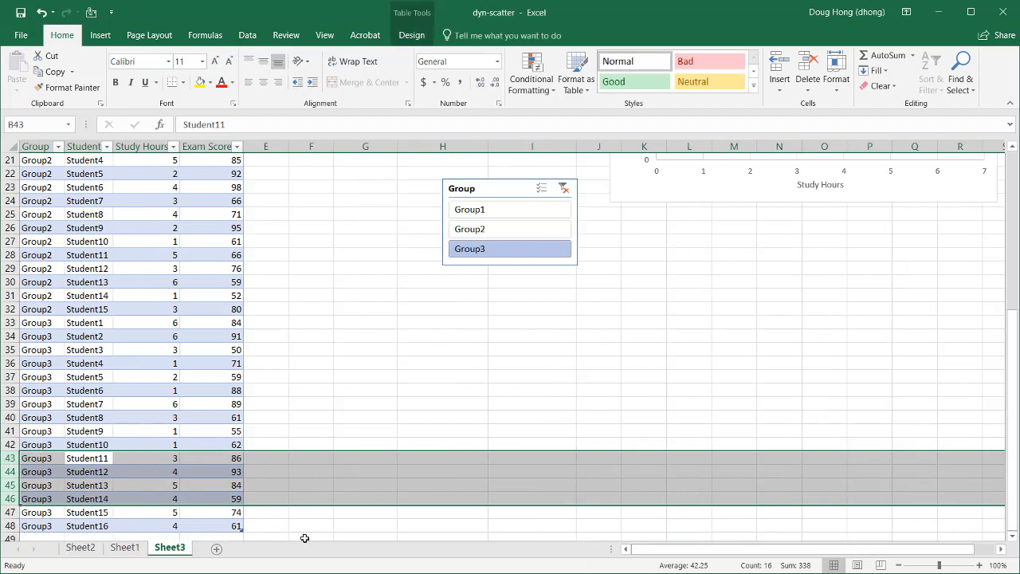
drag(24, 459, 229, 525)
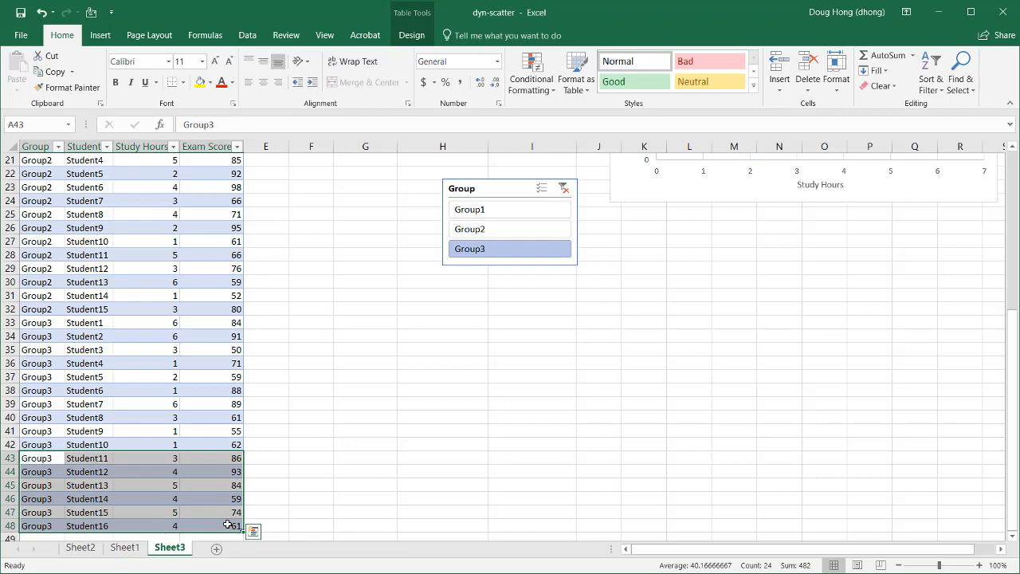
key(ctrl+c)
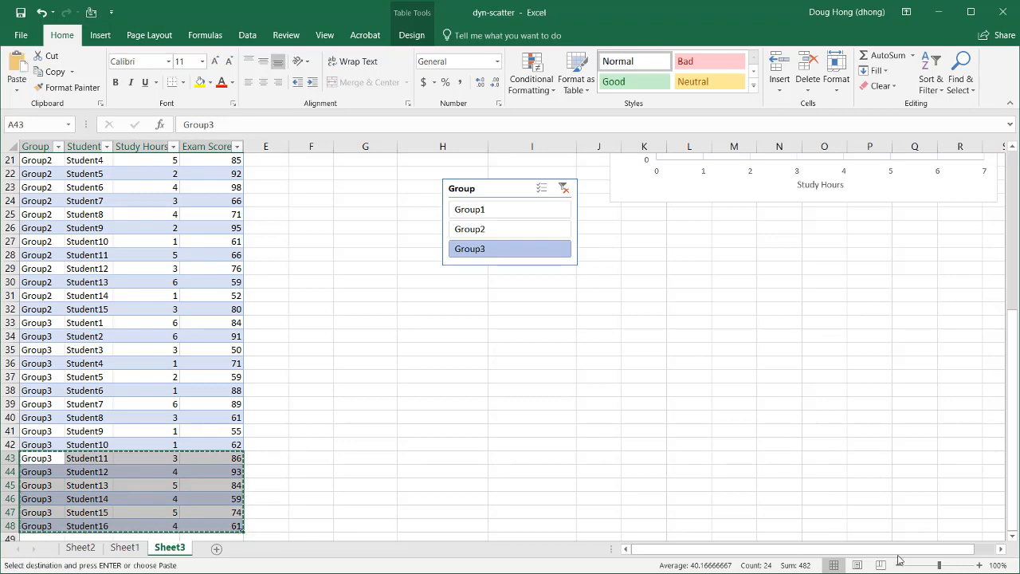
click(1013, 540)
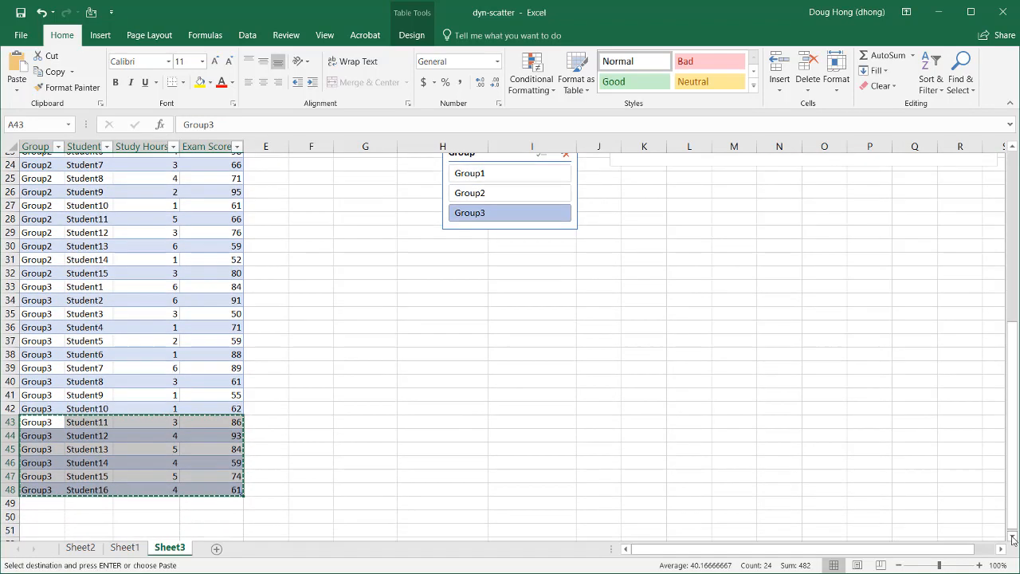
scroll(1014, 540, down, 2)
click(43, 476)
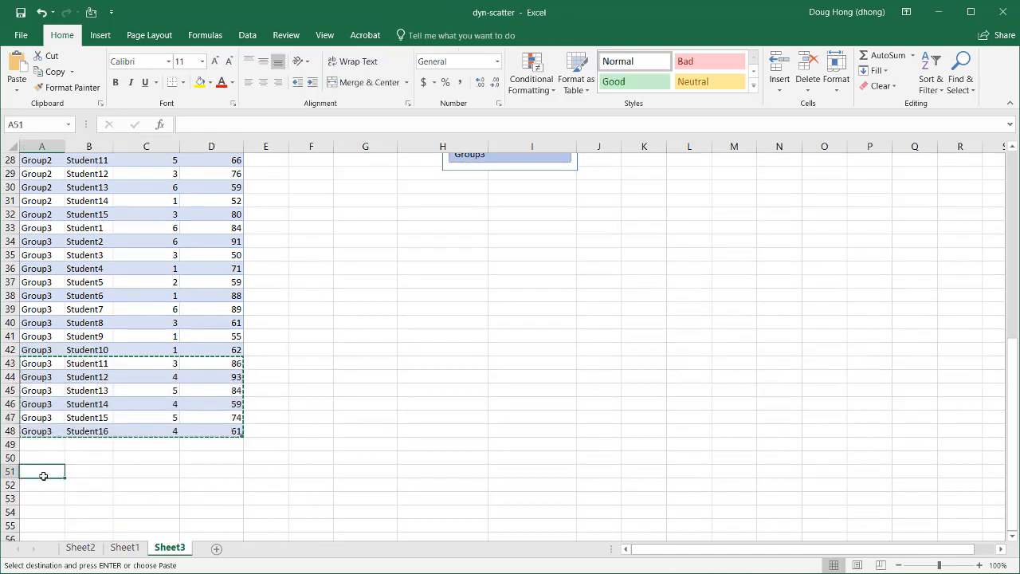
key(ctrl+v)
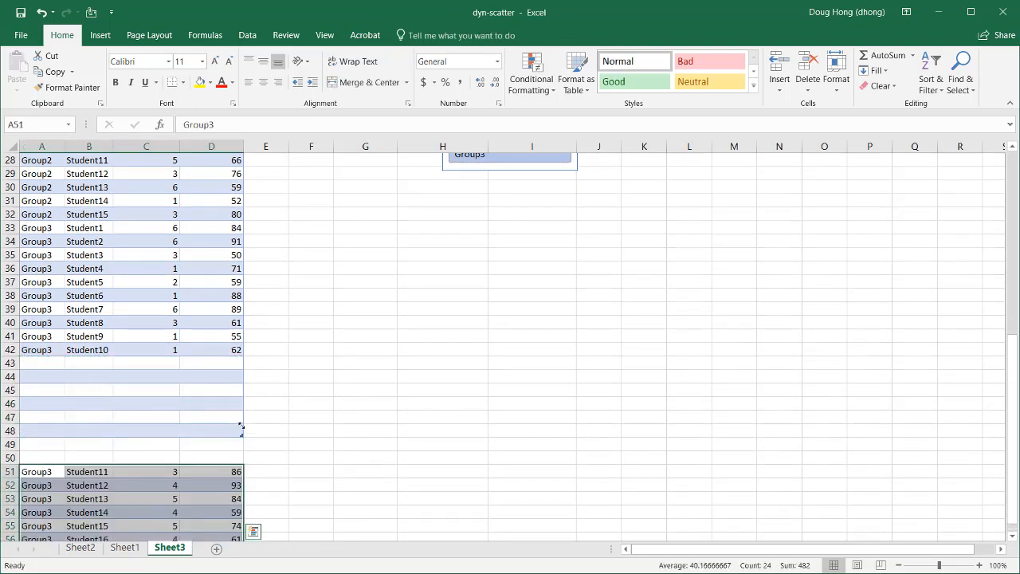
- Resize the source table to end at row 42 and refresh the PivotTable
drag(241, 430, 240, 358)
drag(1013, 375, 1013, 168)
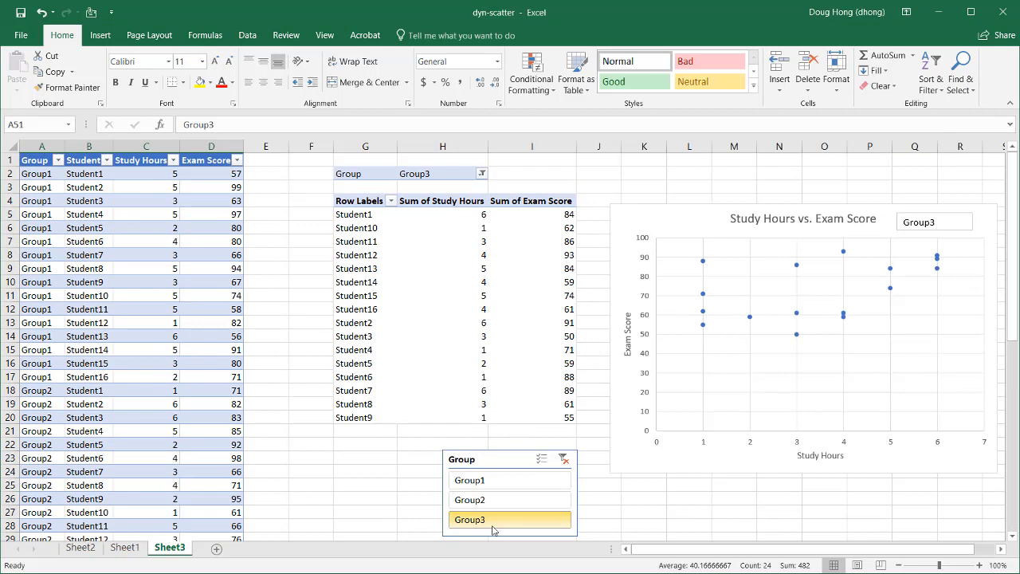
click(407, 283)
right_click(409, 283)
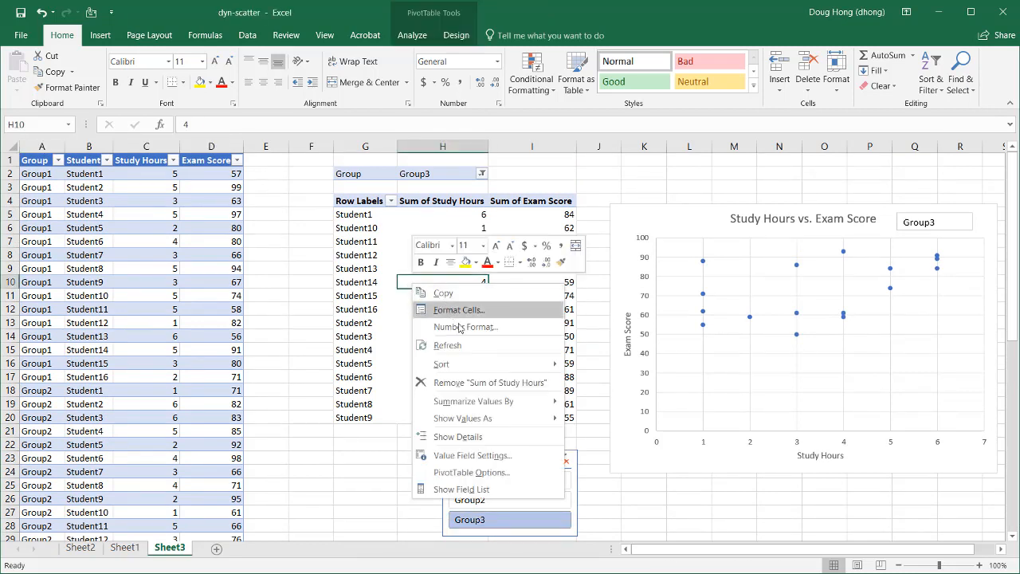
click(474, 348)
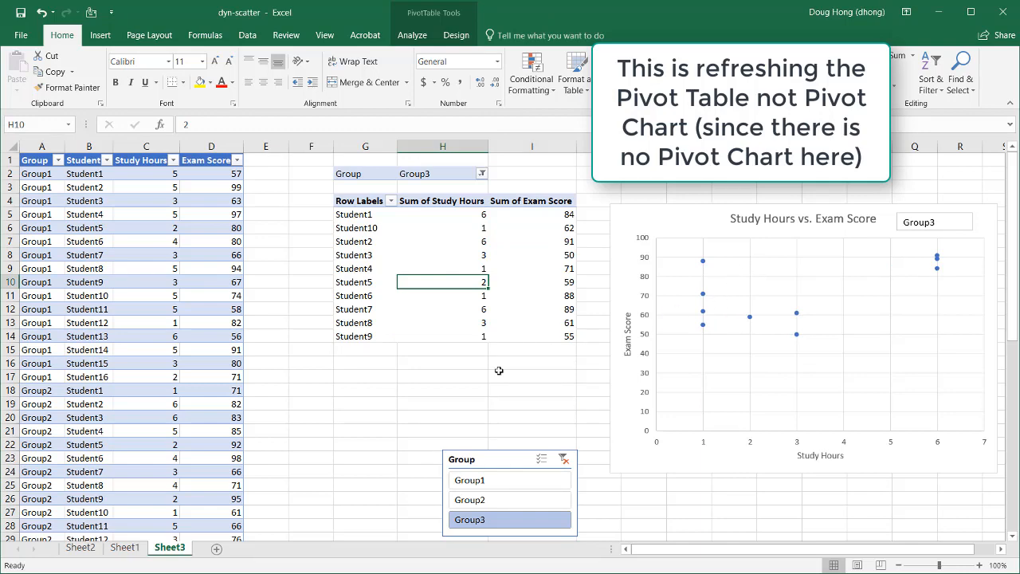
- Insert a blank row above row 22 in the source table and fill Group2 down from A21 into A22
scroll(332, 388, down, 2)
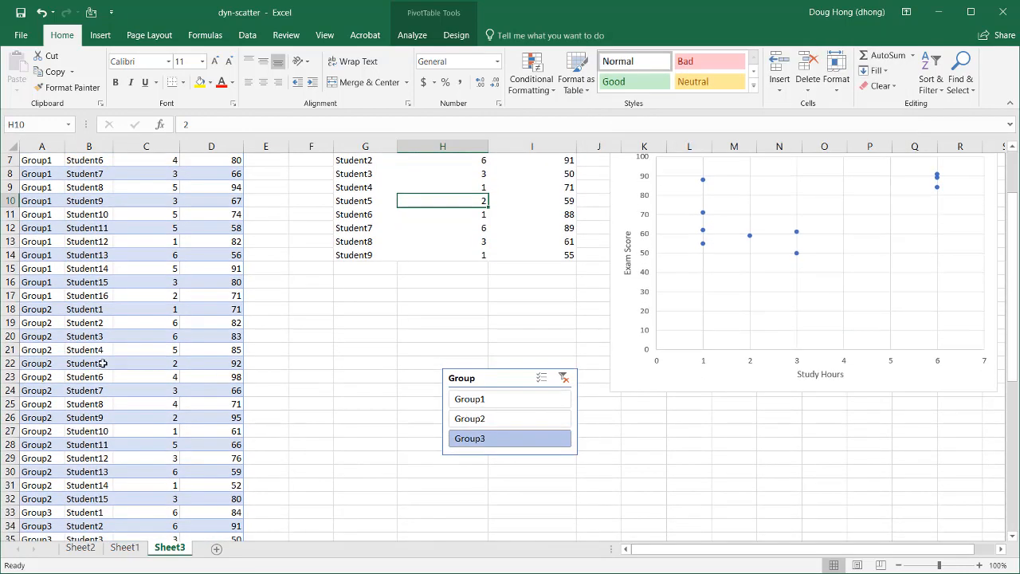
click(4, 363)
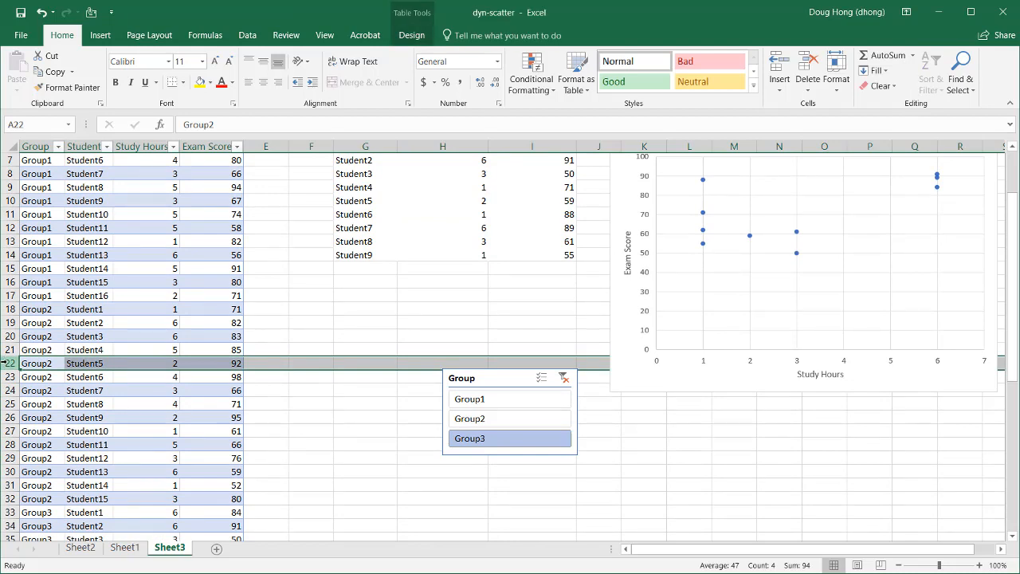
right_click(8, 363)
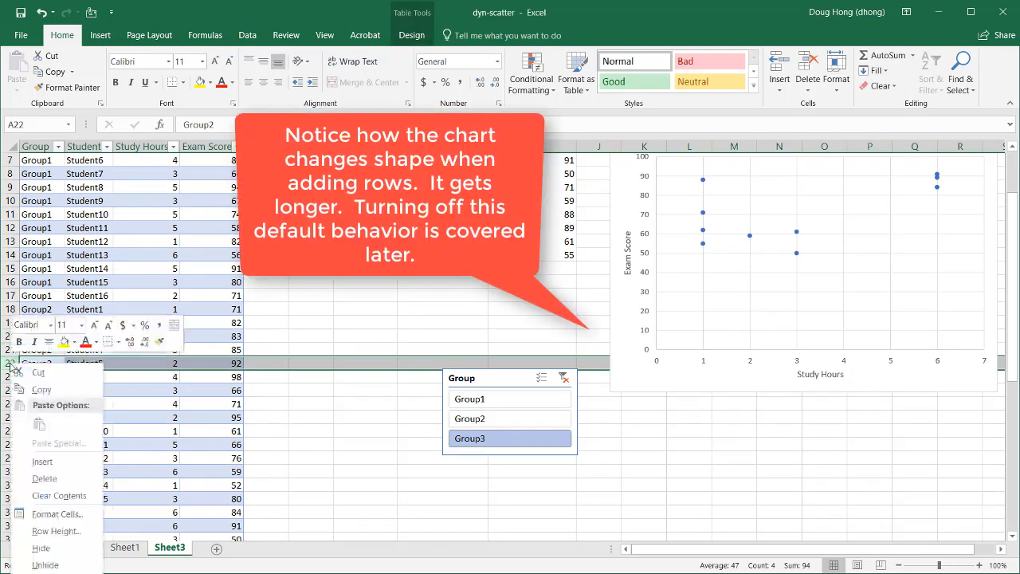
click(60, 469)
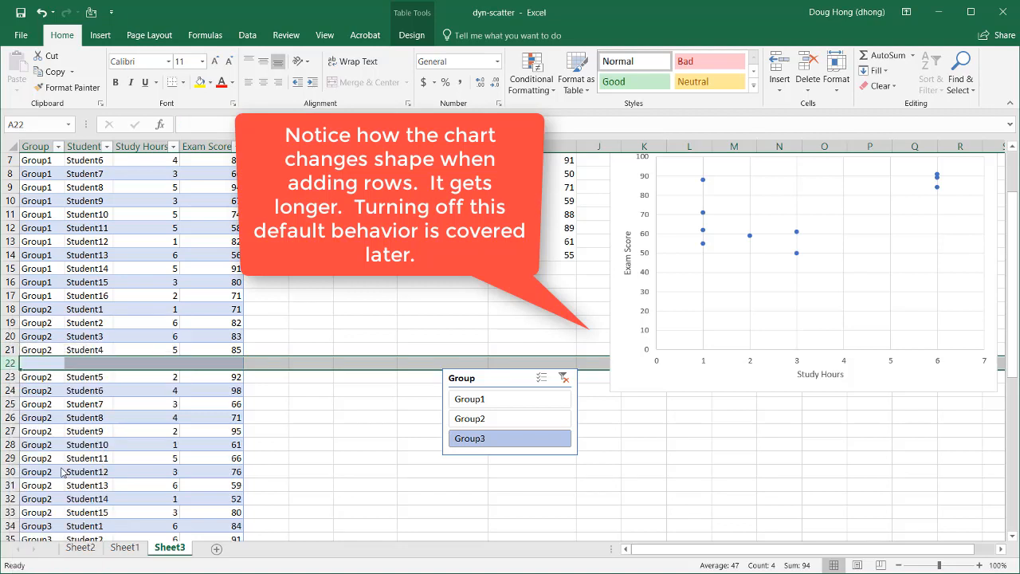
click(32, 355)
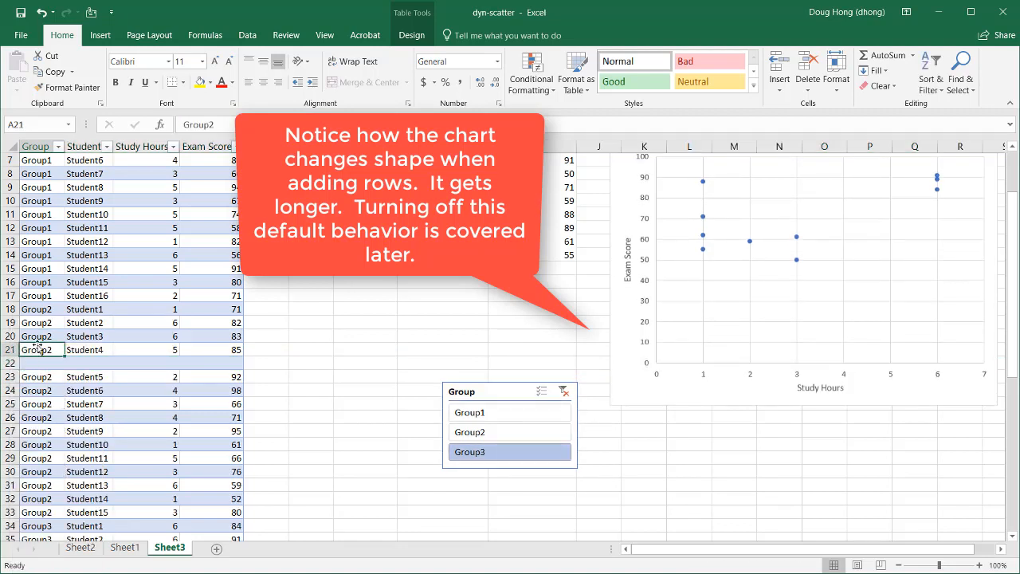
drag(35, 348, 35, 361)
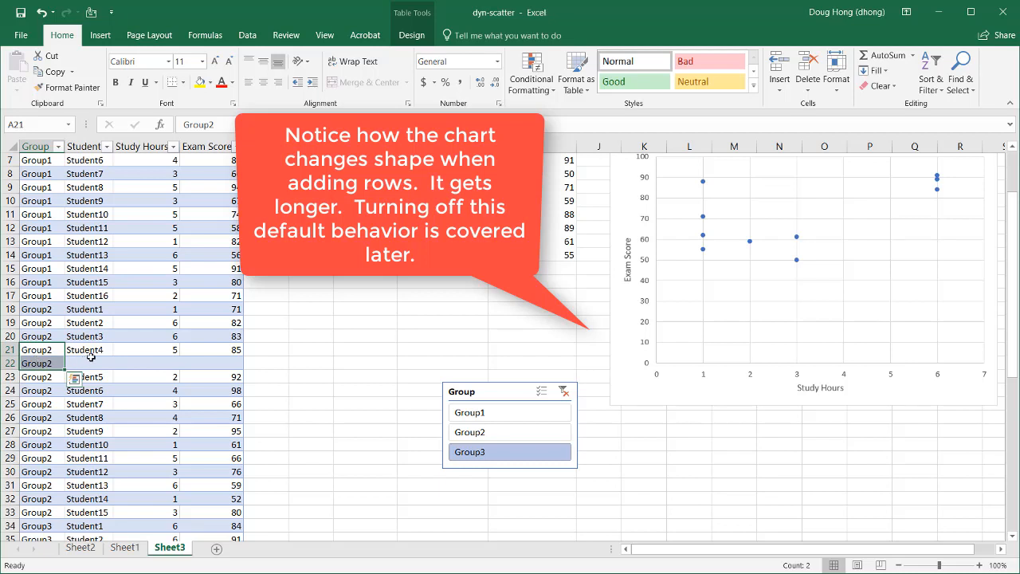
- Complete the new record in row 22 with student Student44, 11 study hours and an exam score of 20
click(91, 362)
text(Student)
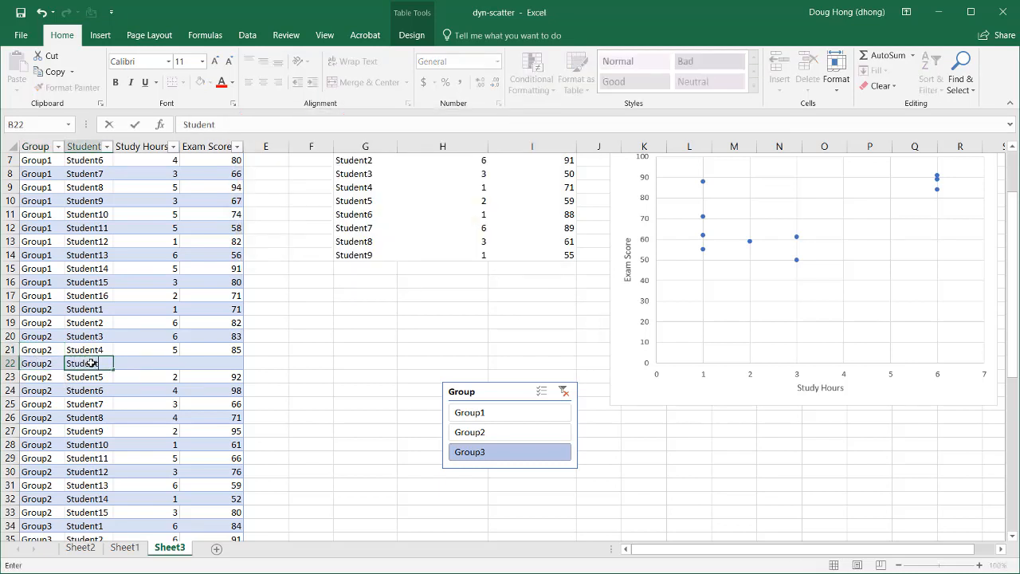
text(44)
click(147, 364)
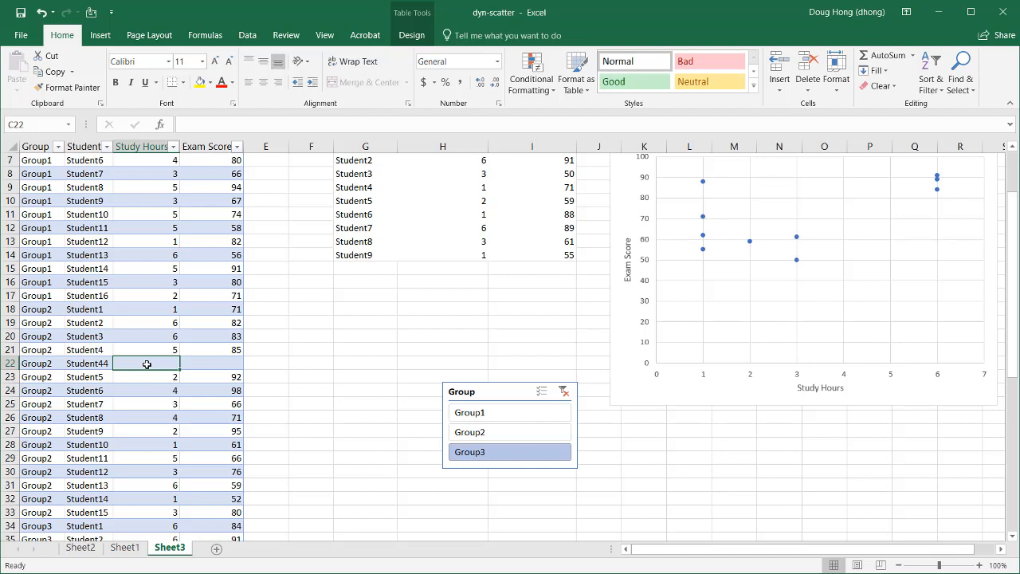
text(11)
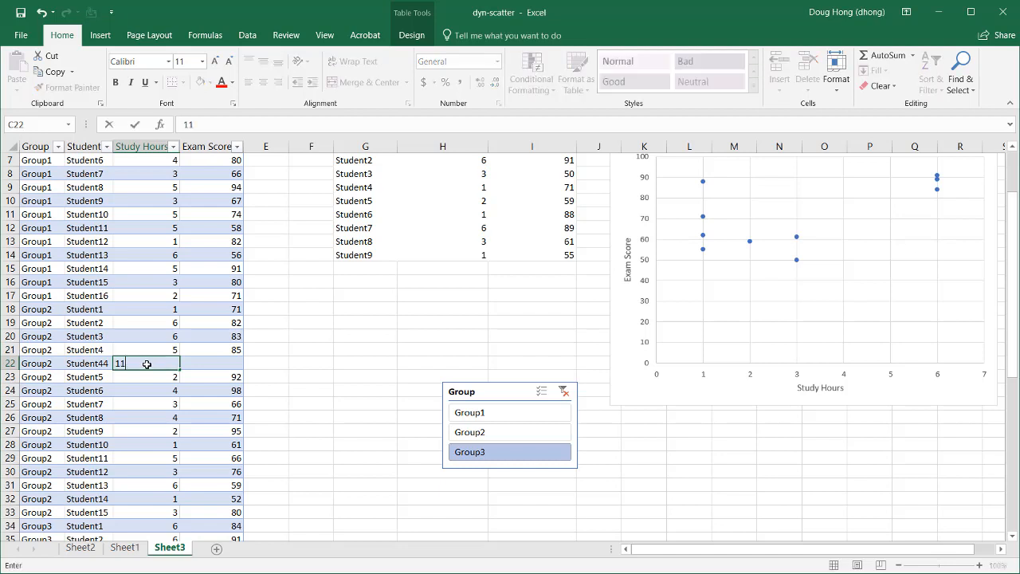
click(210, 361)
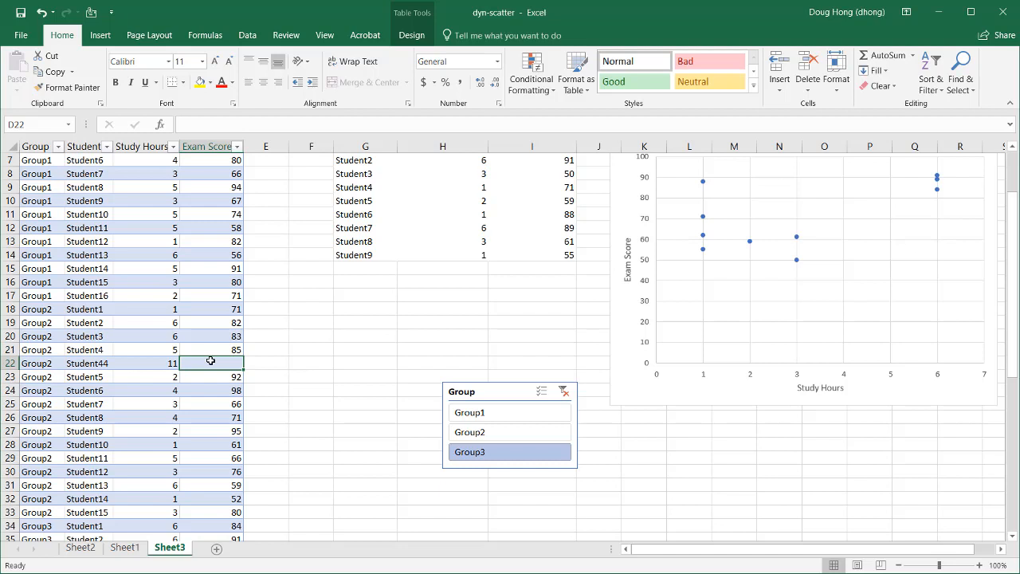
text(20)
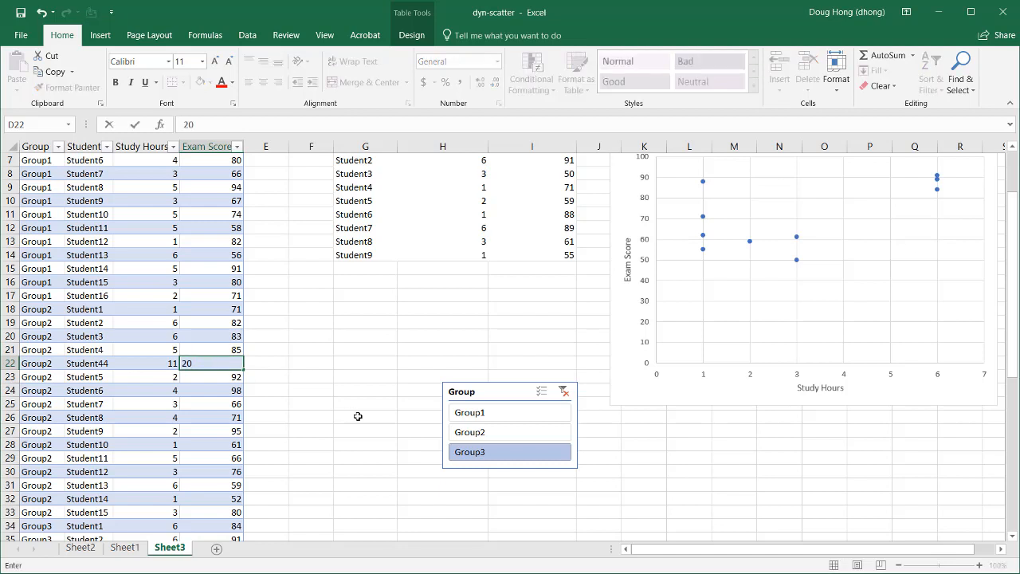
key(Return)
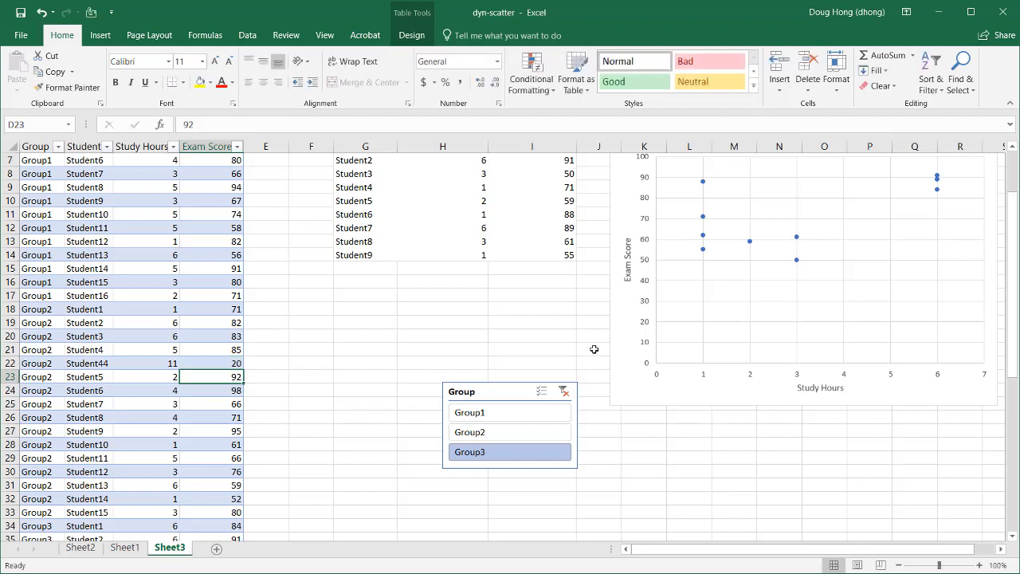
- Refresh the PivotTable and filter it to Group2 with the slicer to include the new record
drag(1016, 365, 1015, 287)
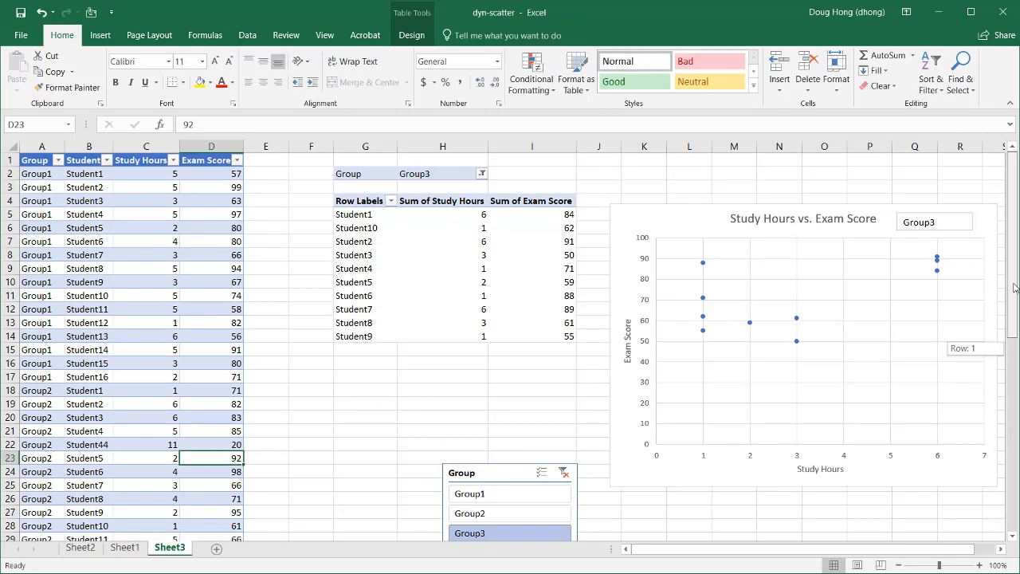
click(419, 276)
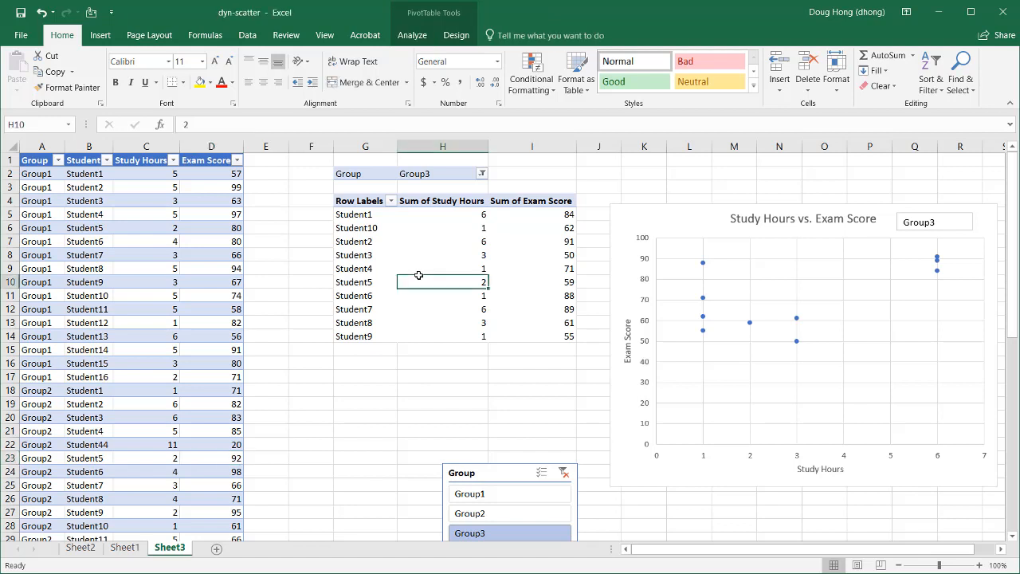
right_click(423, 278)
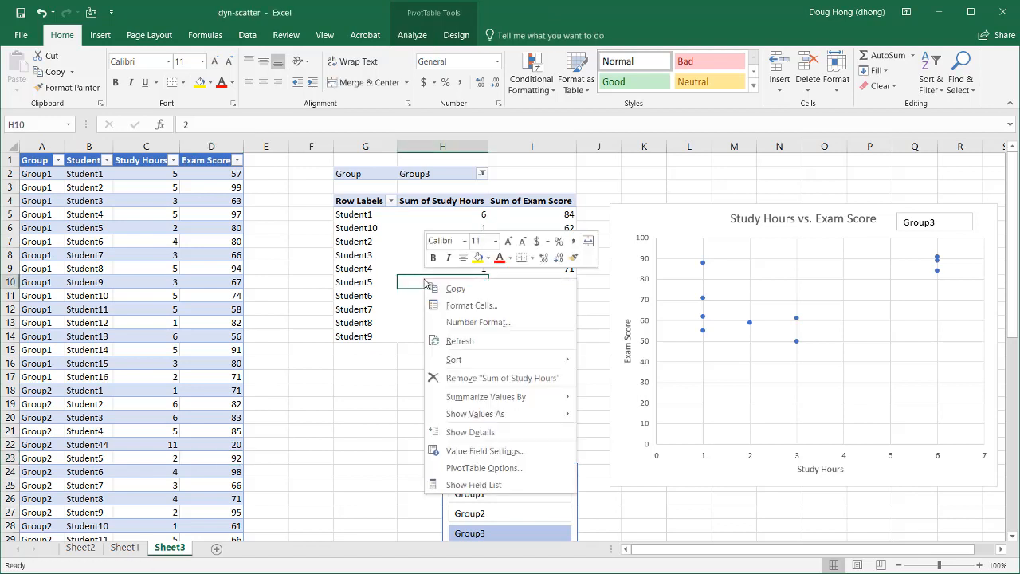
click(494, 341)
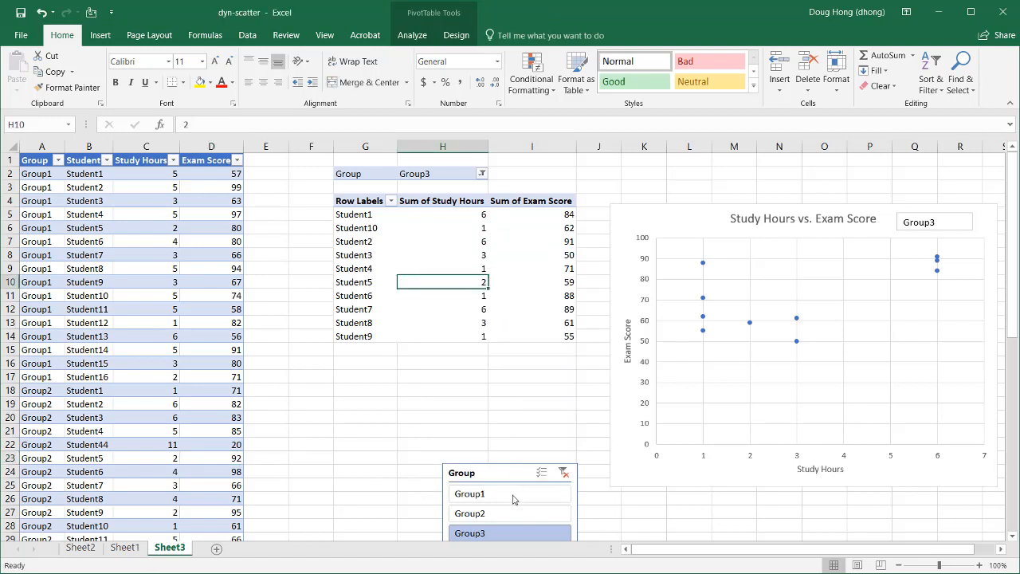
click(501, 516)
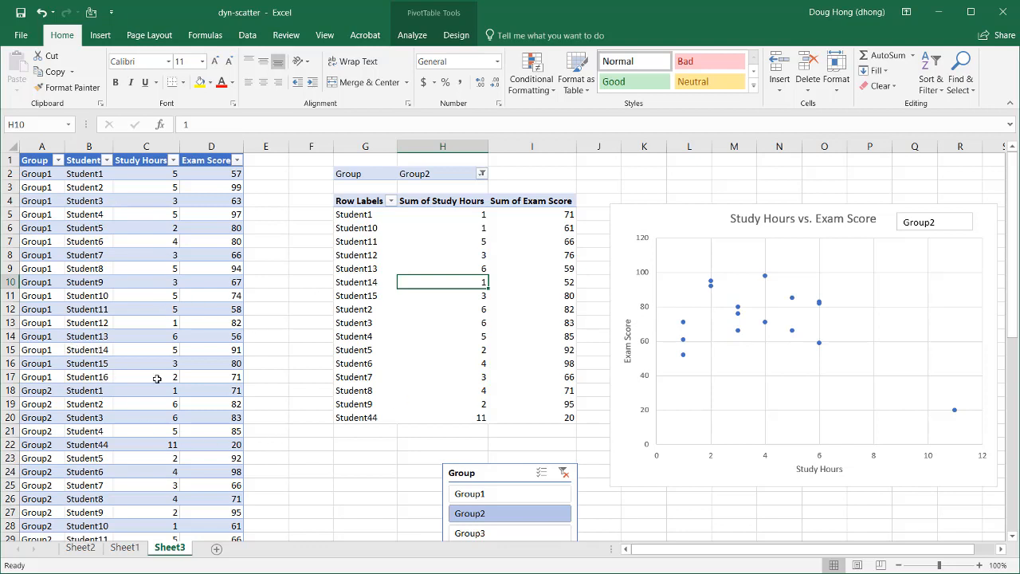
- Set the scatter chart's positioning property to "Don't move or size with cells"
click(609, 391)
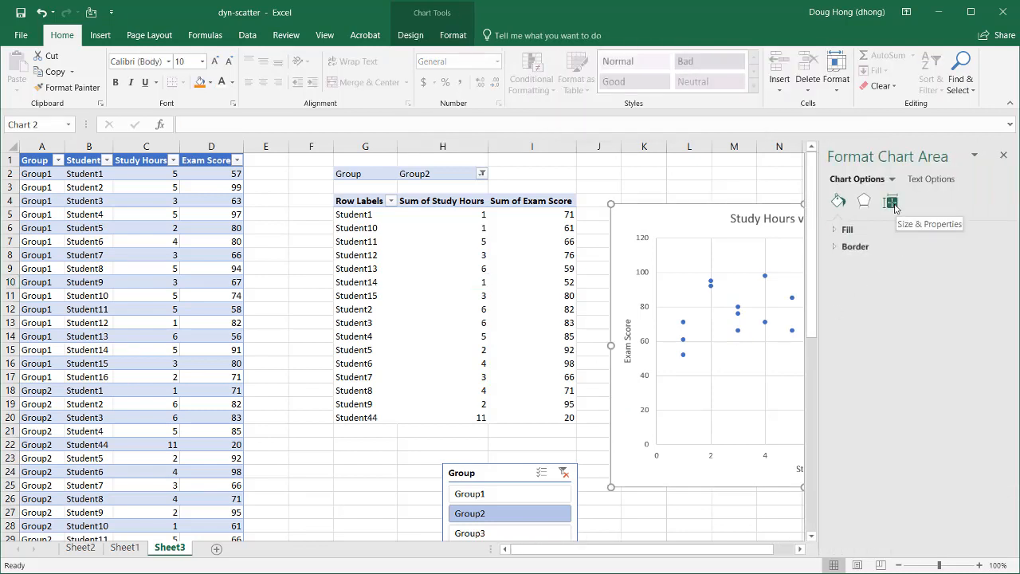
click(893, 203)
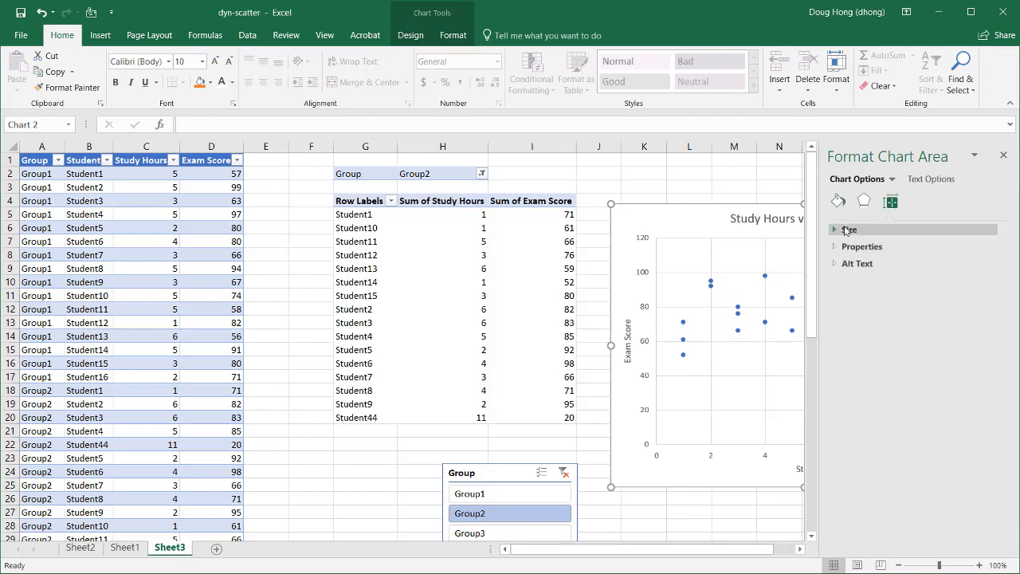
click(837, 232)
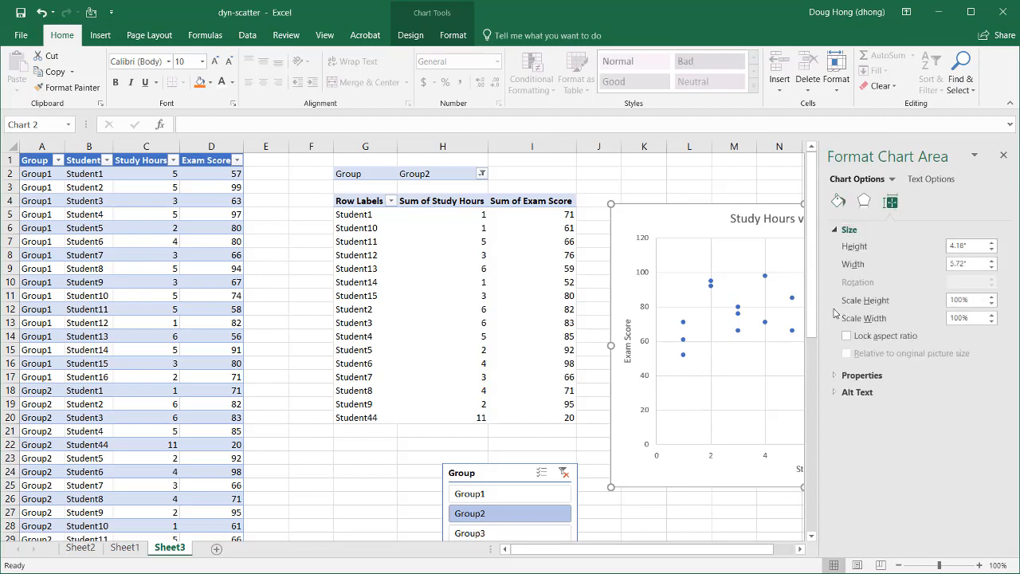
click(836, 379)
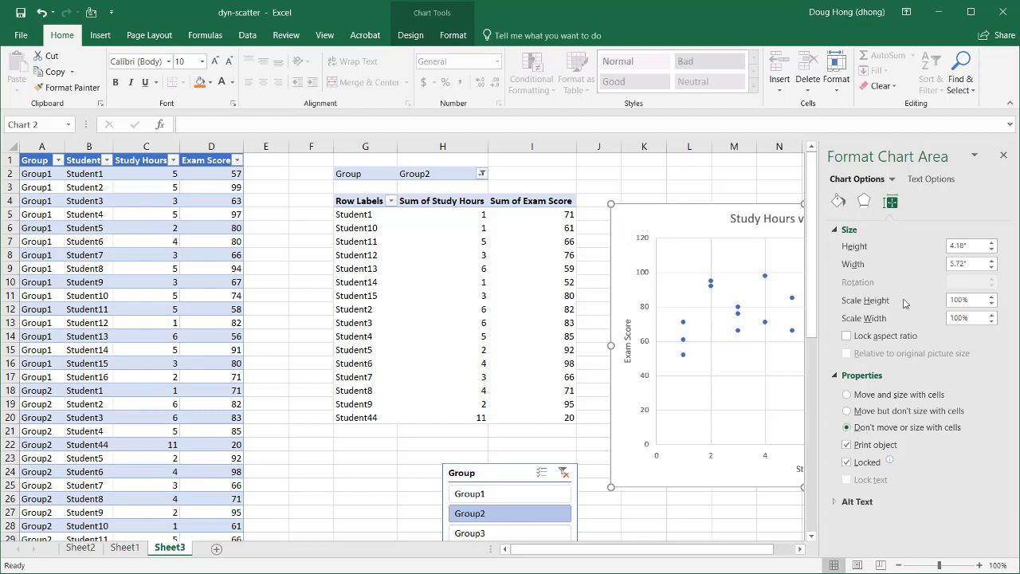
click(1004, 155)
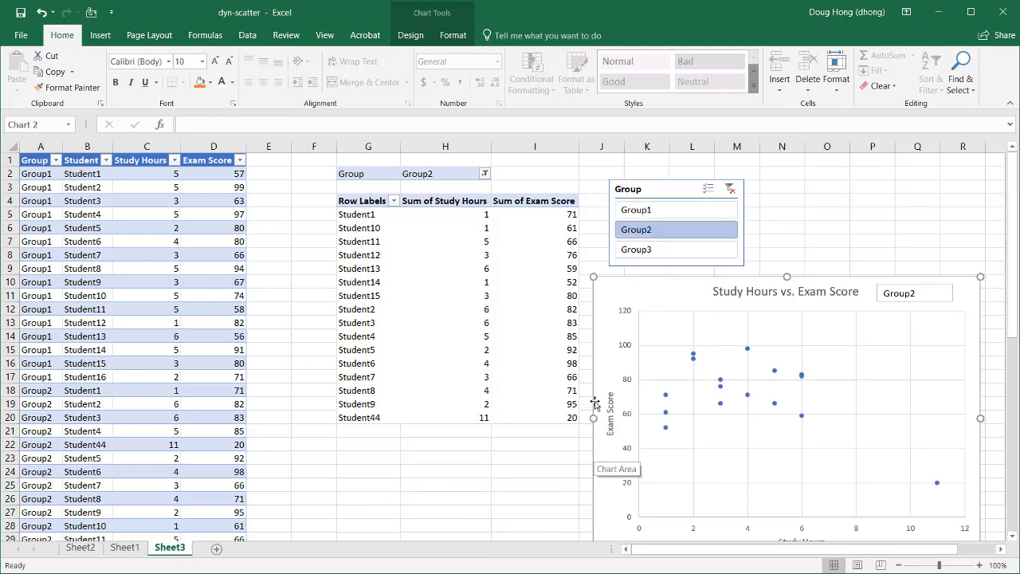
- Filter by Group1, Group2 and Group3 in turn with the slicer, checking the scatter chart each time
click(668, 211)
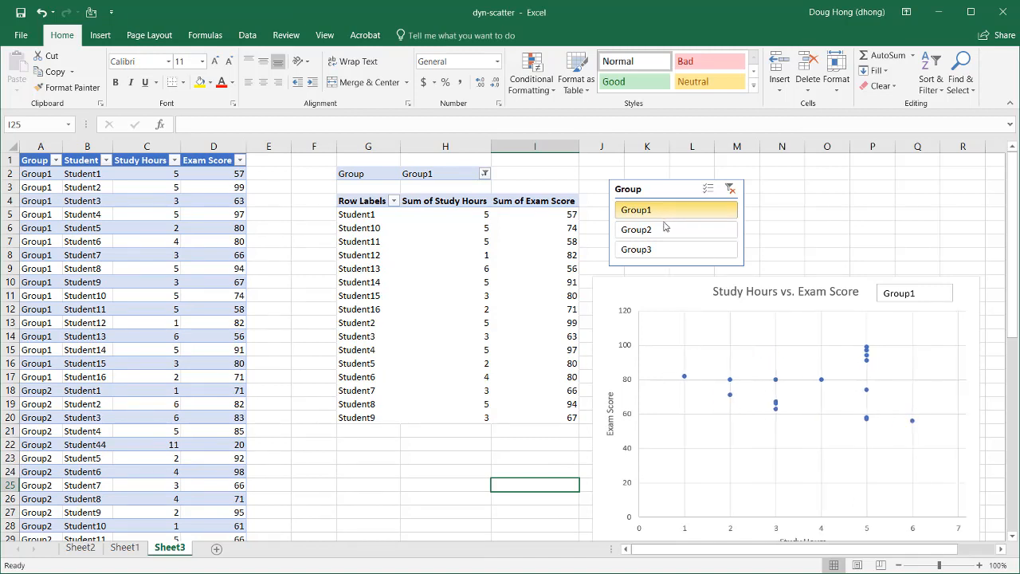
click(661, 230)
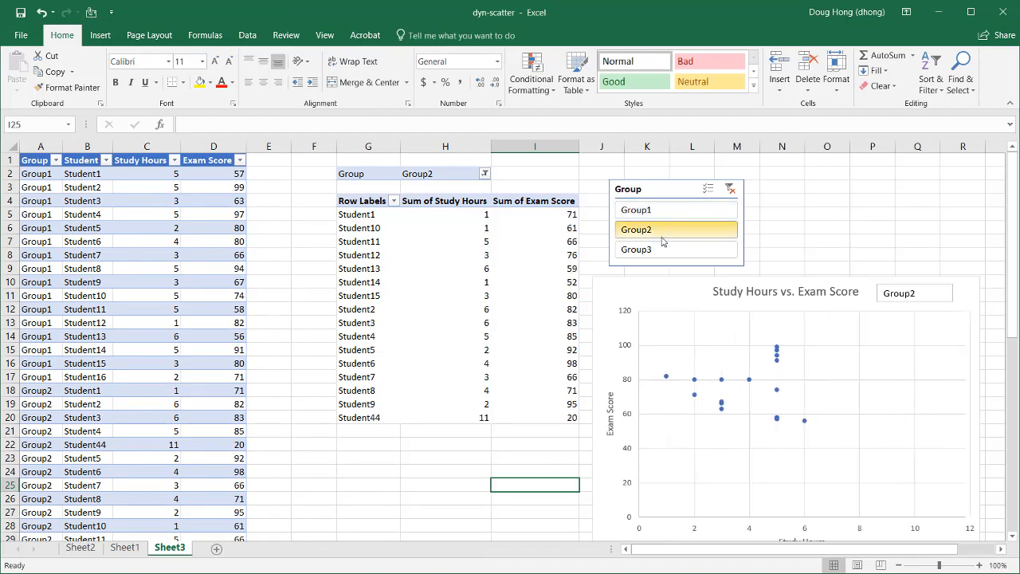
click(661, 250)
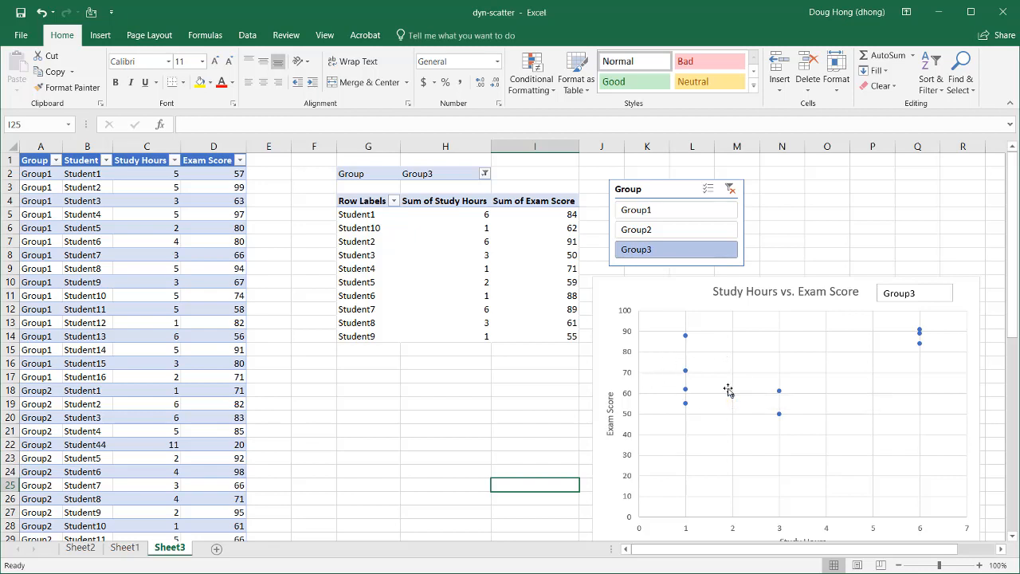
- Clear the slicer filter to view all groups combined, and filter through Group1, Group2 and Group3 again
click(730, 189)
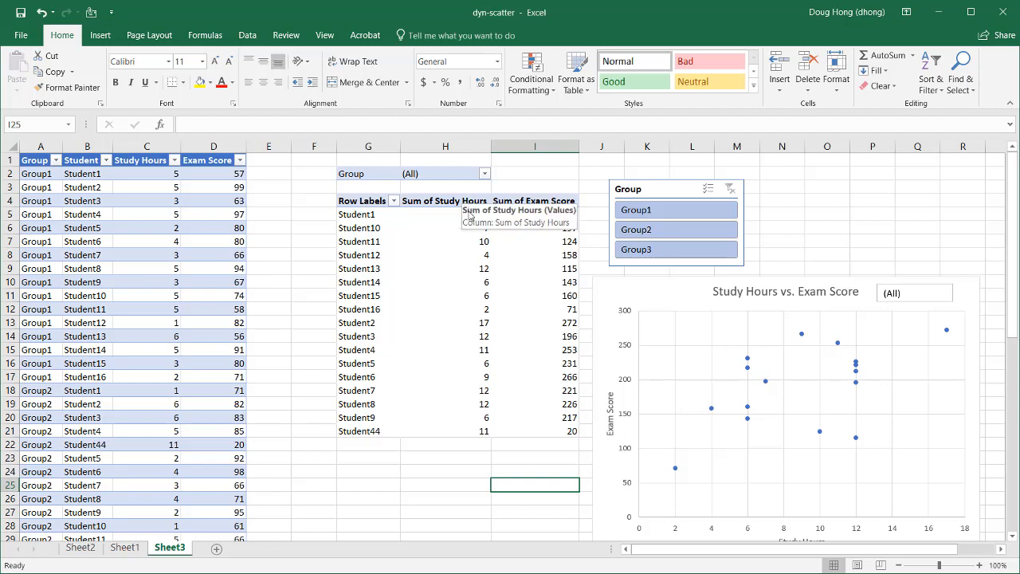
click(657, 213)
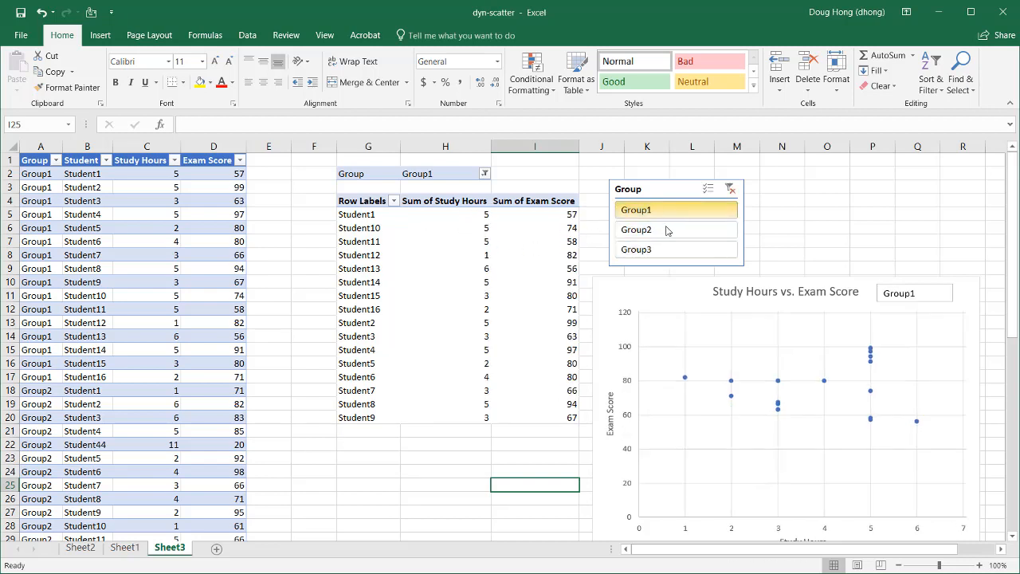
click(667, 229)
click(673, 250)
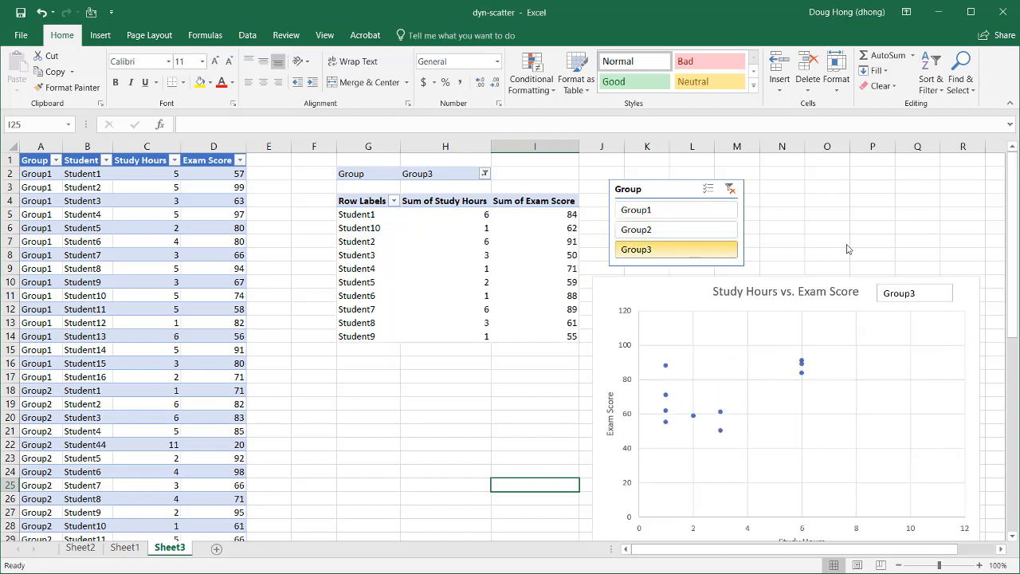